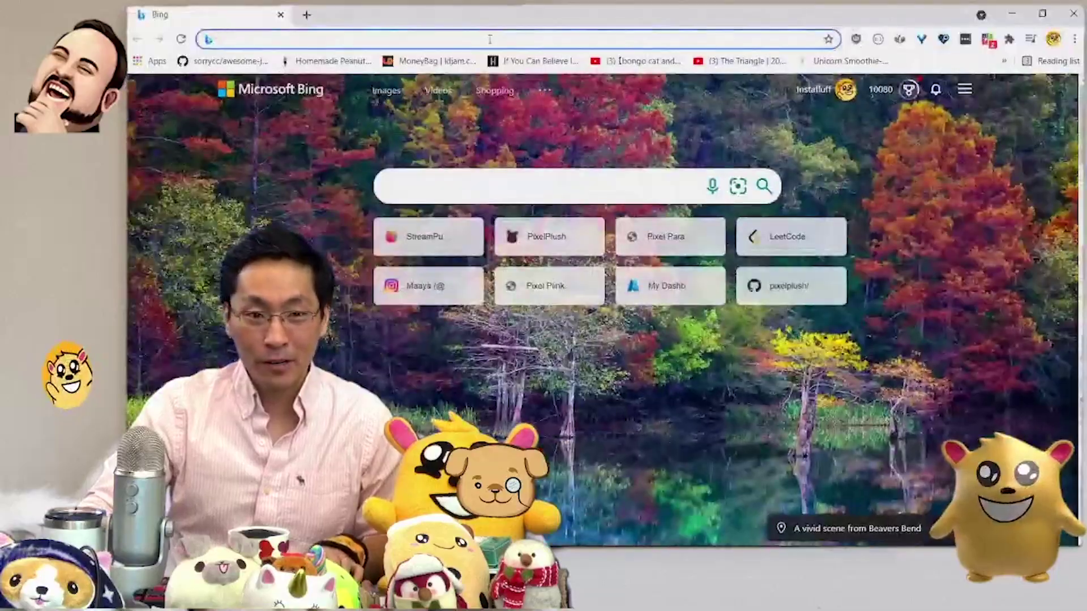
# Go to GitHub and start a new repository from the + menu.
pyautogui.click(487, 39)
pyautogui.write('git')
pyautogui.press('Return')
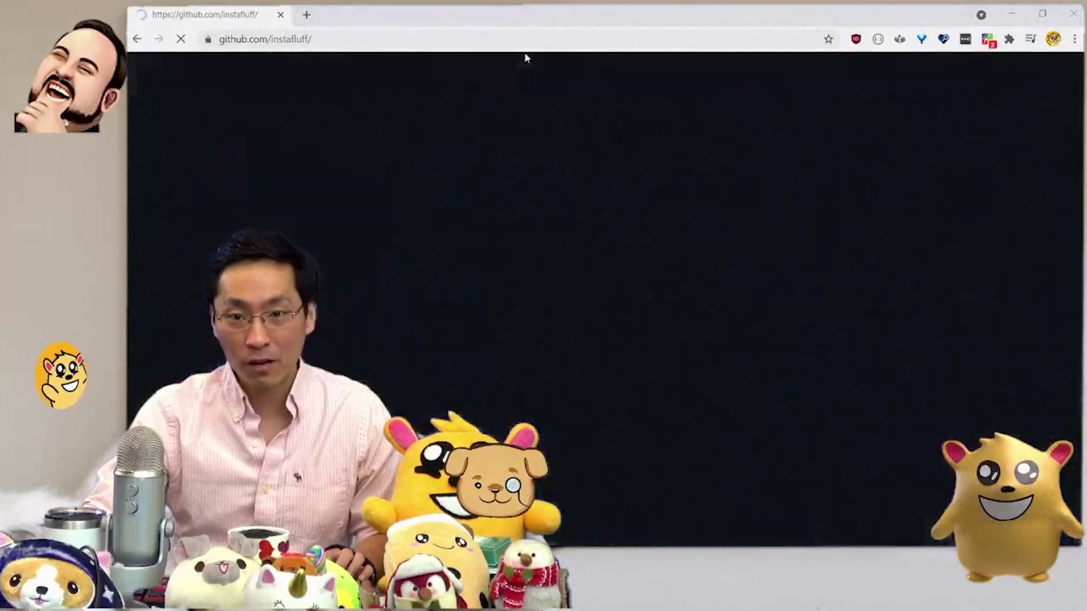
pyautogui.click(1000, 85)
pyautogui.click(971, 110)
# Create ChristmasCountdown, described 'Christmas Countdown NodeJS App', with README, Node .gitignore and MIT license.
pyautogui.click(626, 254)
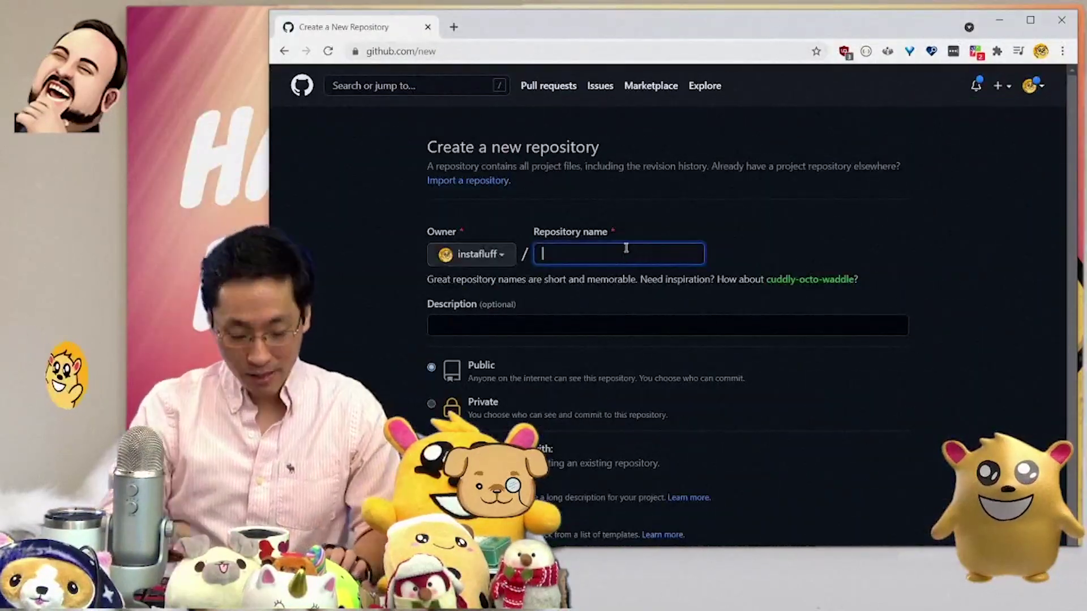
pyautogui.write('C')
pyautogui.write('Count')
pyautogui.scroll(-1, 628, 250)
pyautogui.click(631, 253)
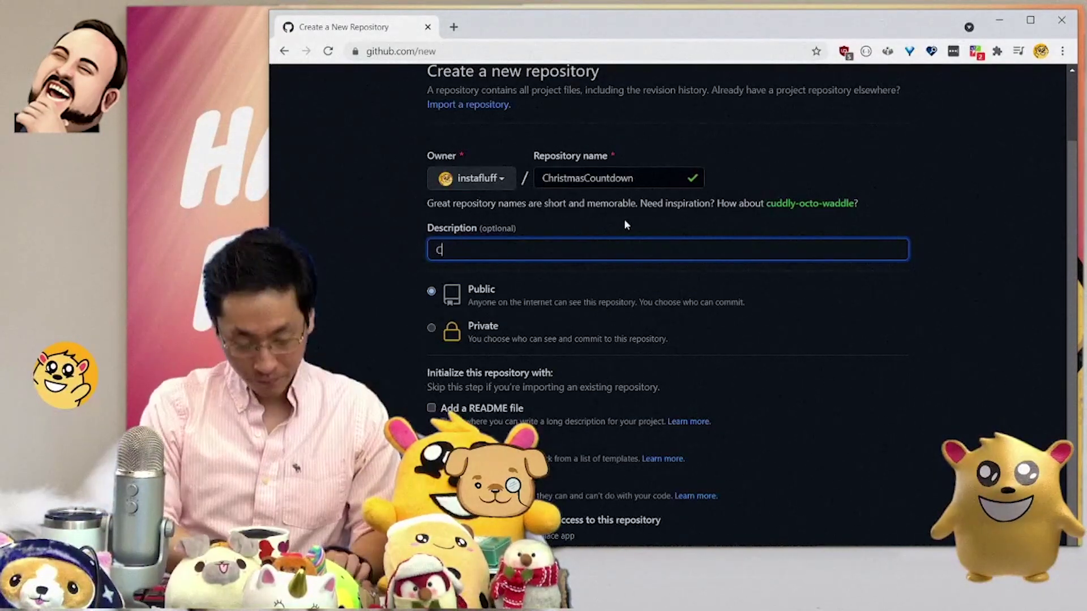
pyautogui.write('hristmas Coun')
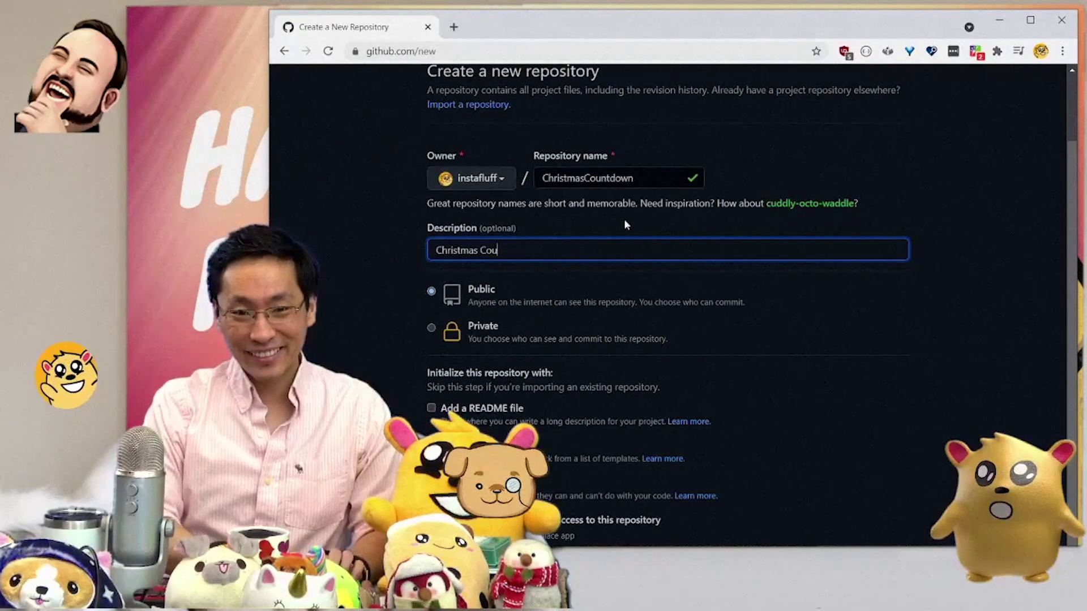
pyautogui.write('tdown NodeJs')
pyautogui.press('BackSpace')
pyautogui.press('BackSpace')
pyautogui.write('S App')
pyautogui.click(478, 409)
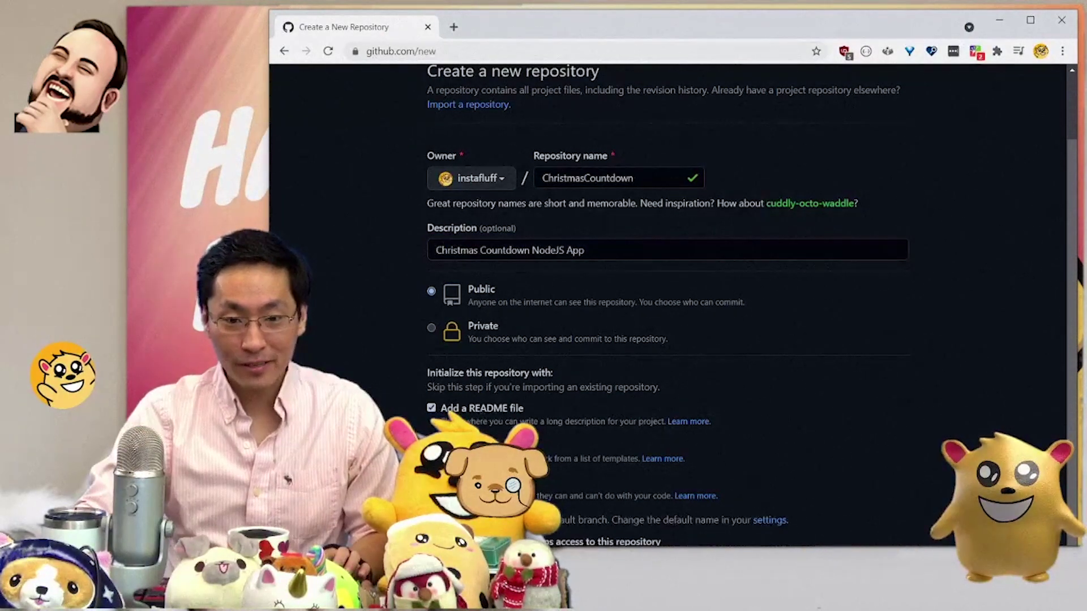
pyautogui.click(432, 445)
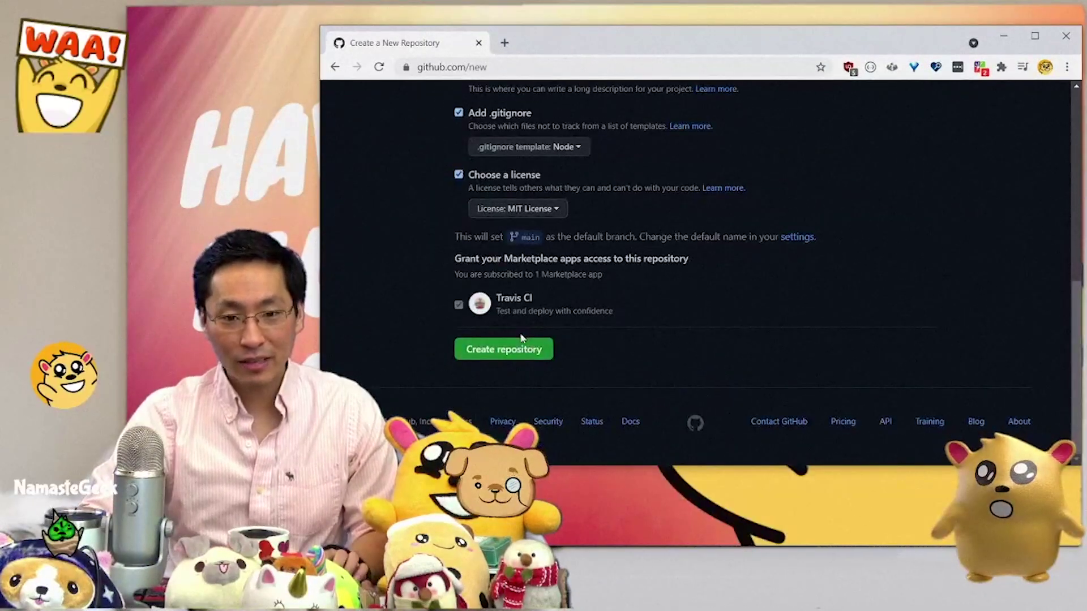
pyautogui.click(519, 344)
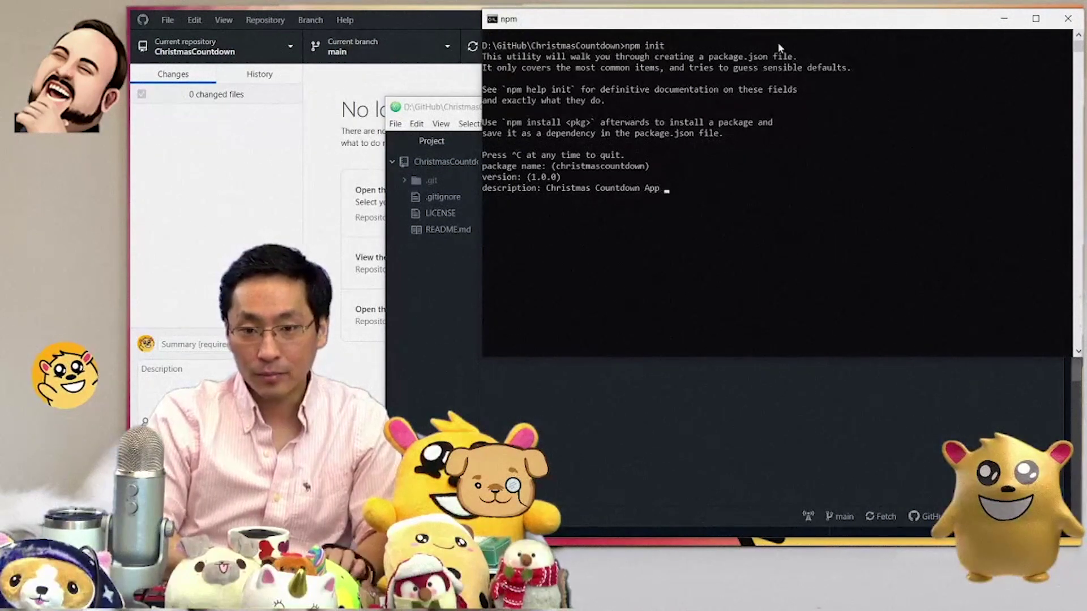
pyautogui.write('r NodeJS')
# Complete npm init with description, empty test command, keywords and MIT license, approving package.json.
pyautogui.press('Return')
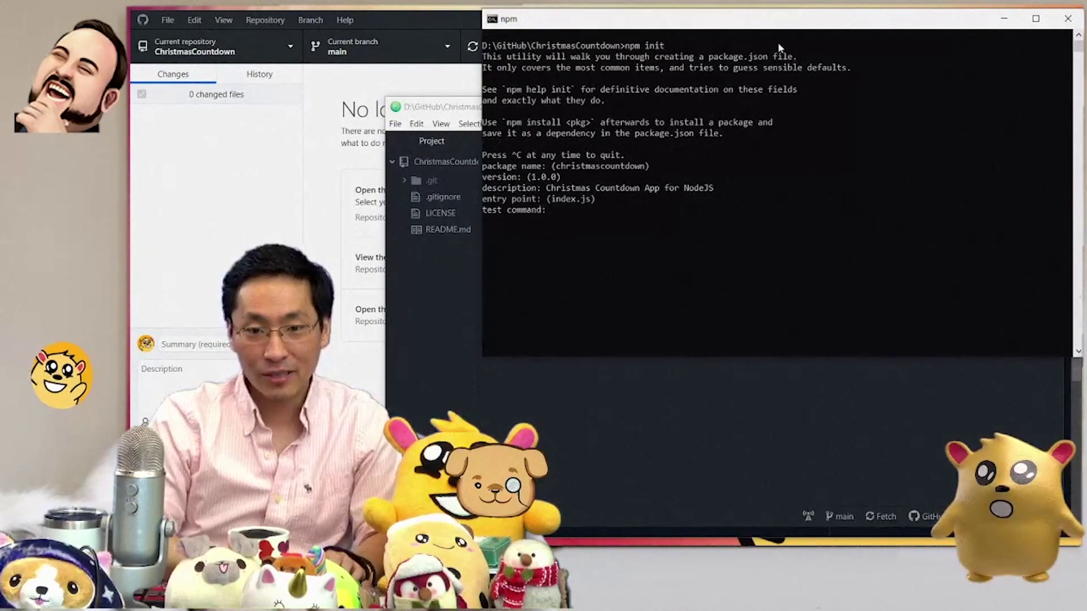
pyautogui.press('Return')
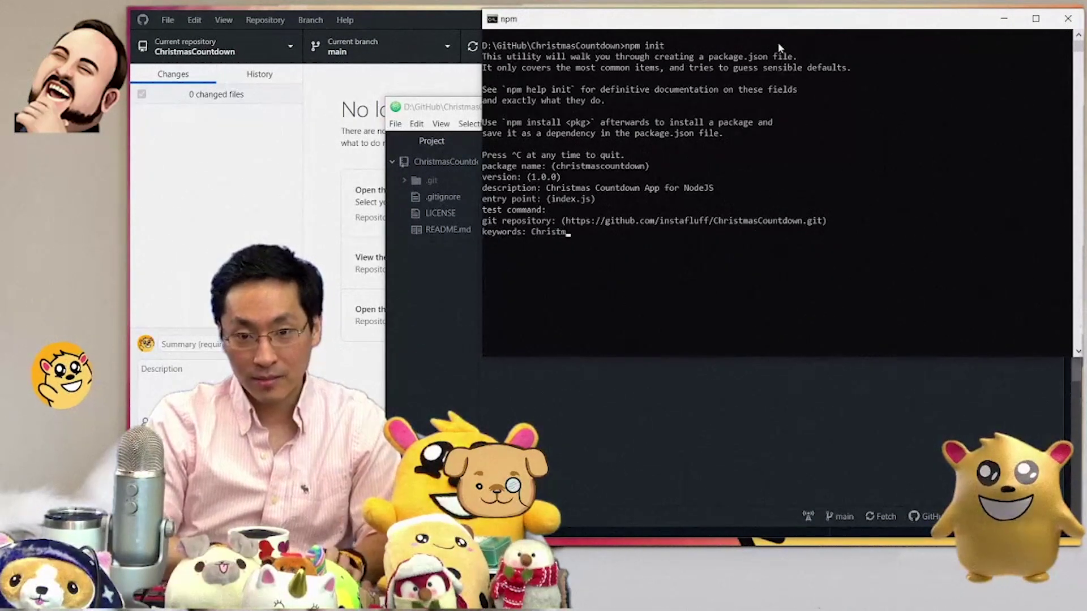
pyautogui.write('Countdown, Node, JS, JavaS')
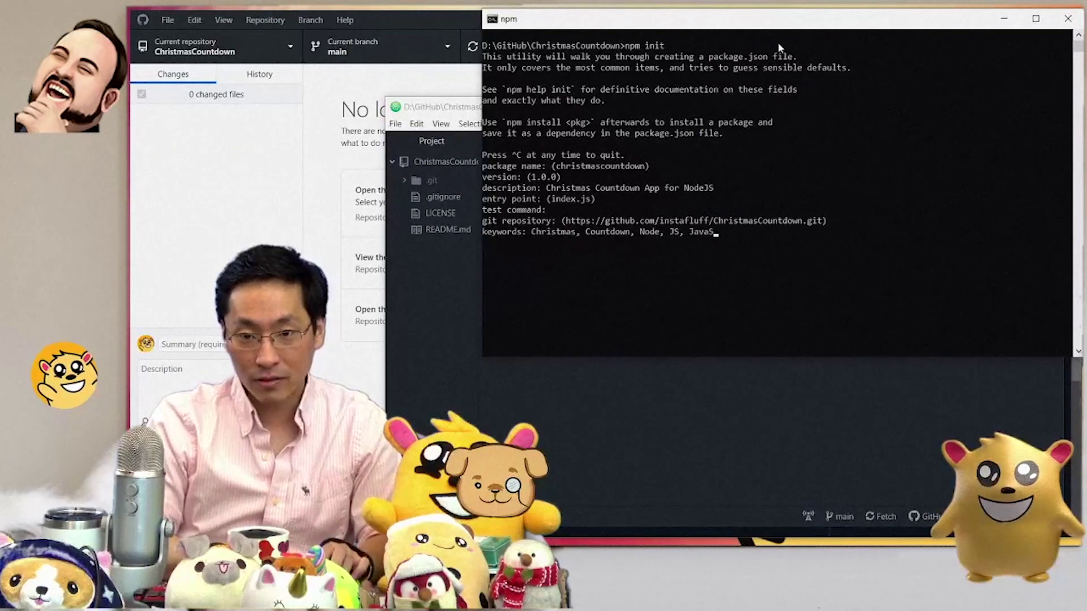
pyautogui.write('ff')
pyautogui.press('Return')
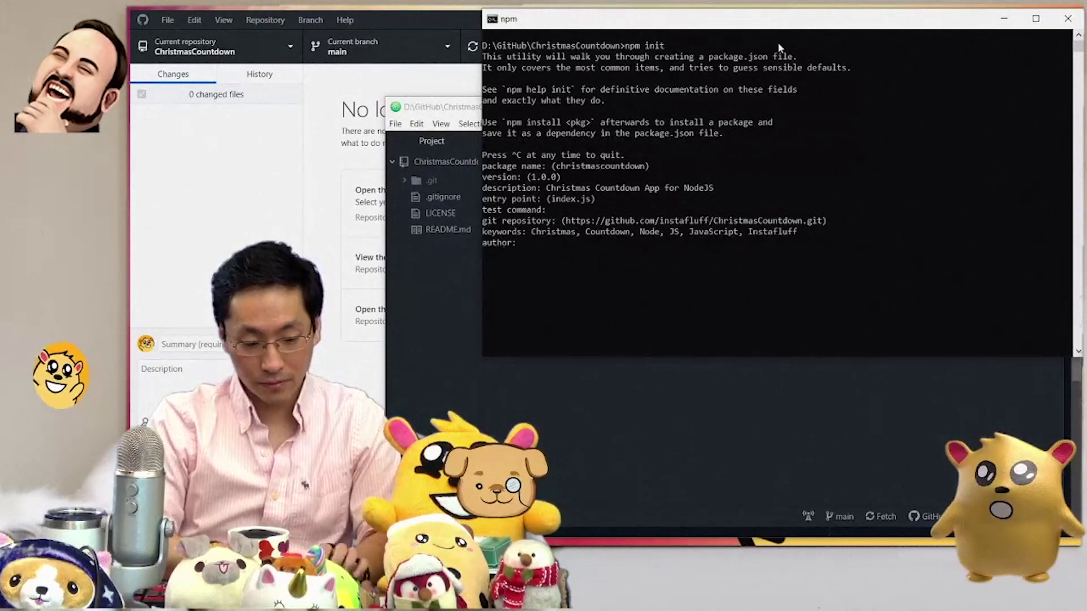
pyautogui.write('Instafluff')
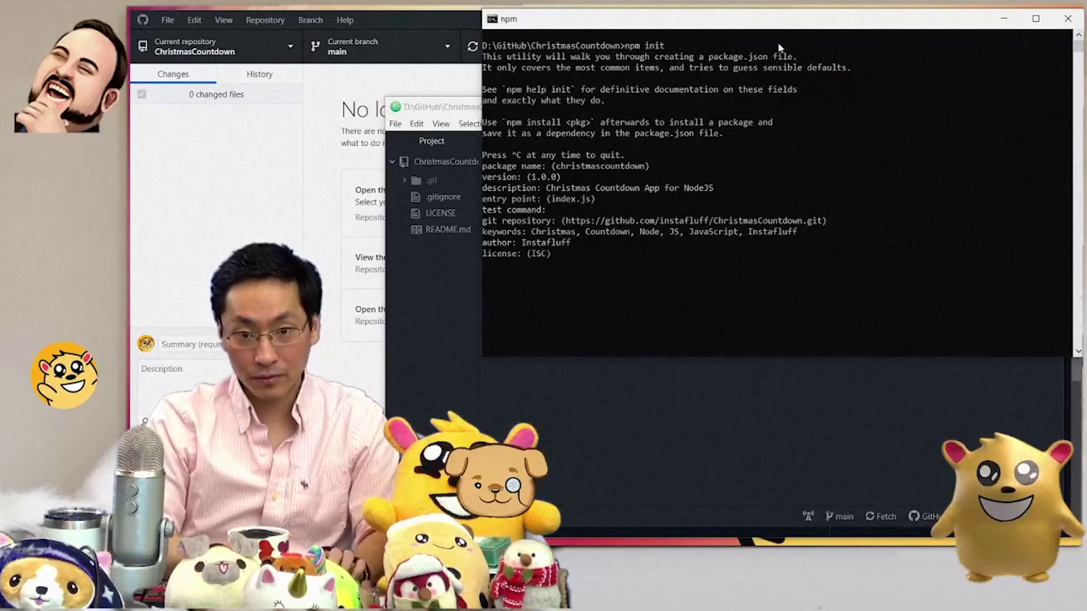
pyautogui.press('Return')
pyautogui.press('Return')
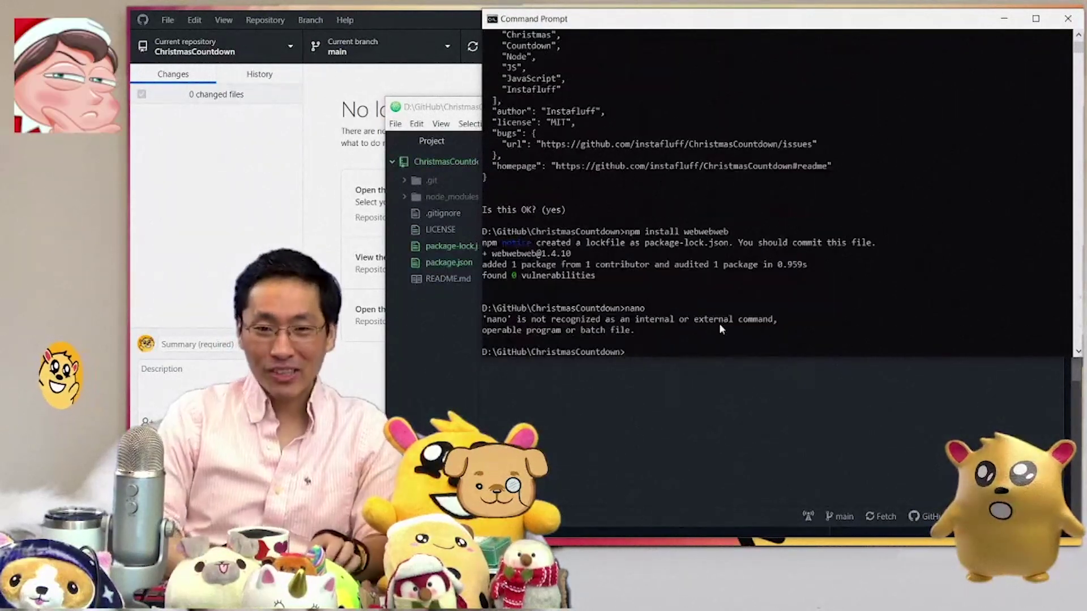
pyautogui.write('n')
pyautogui.write('odemon')
pyautogui.press('Return')
# In a new Atom file, require webwebweb and start a /countdown handler declaring a christmas constant.
pyautogui.click(686, 432)
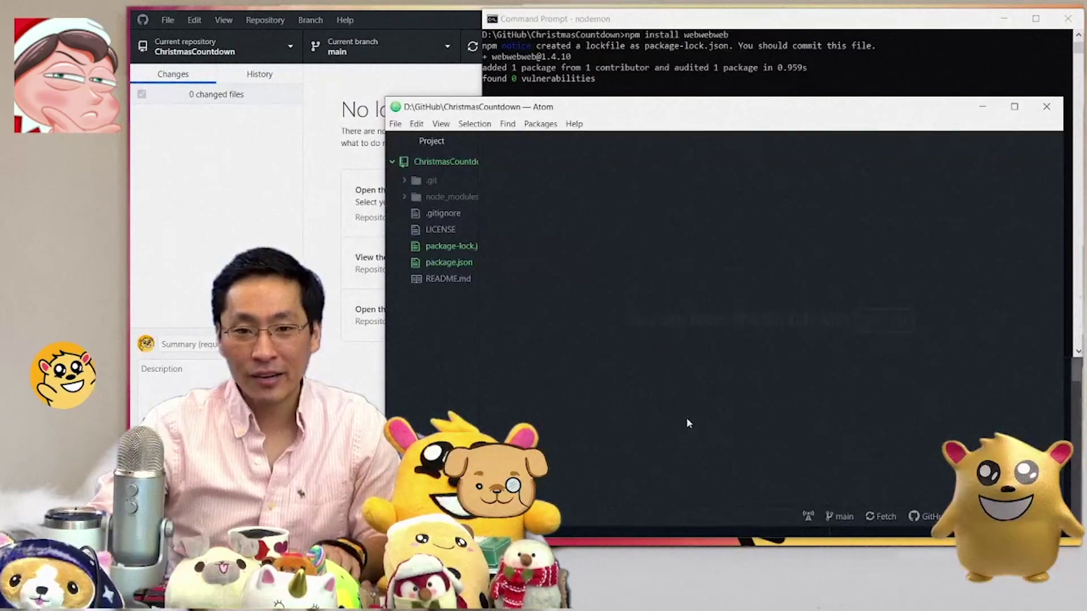
pyautogui.hotkey('ctrl', 'n')
pyautogui.write('require')
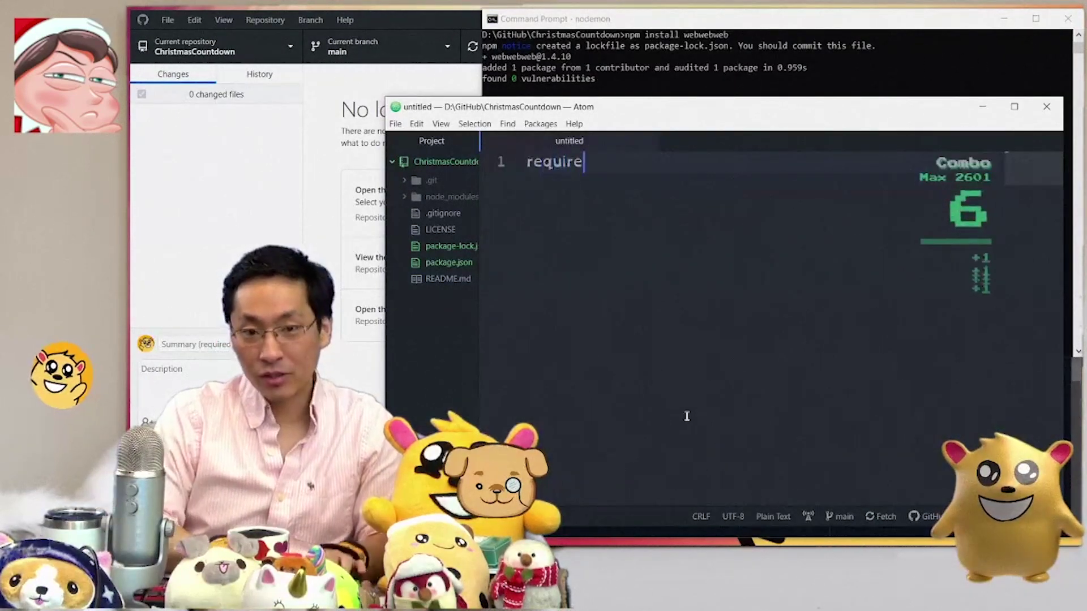
pyautogui.write('( "webwebweb')
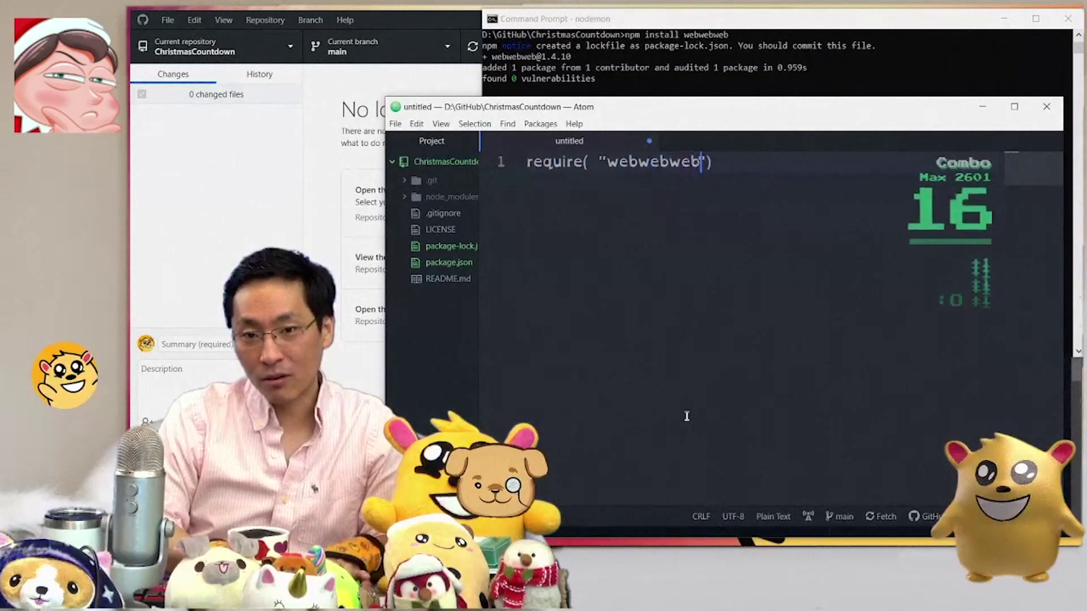
pyautogui.write('" );')
pyautogui.write('.Run')
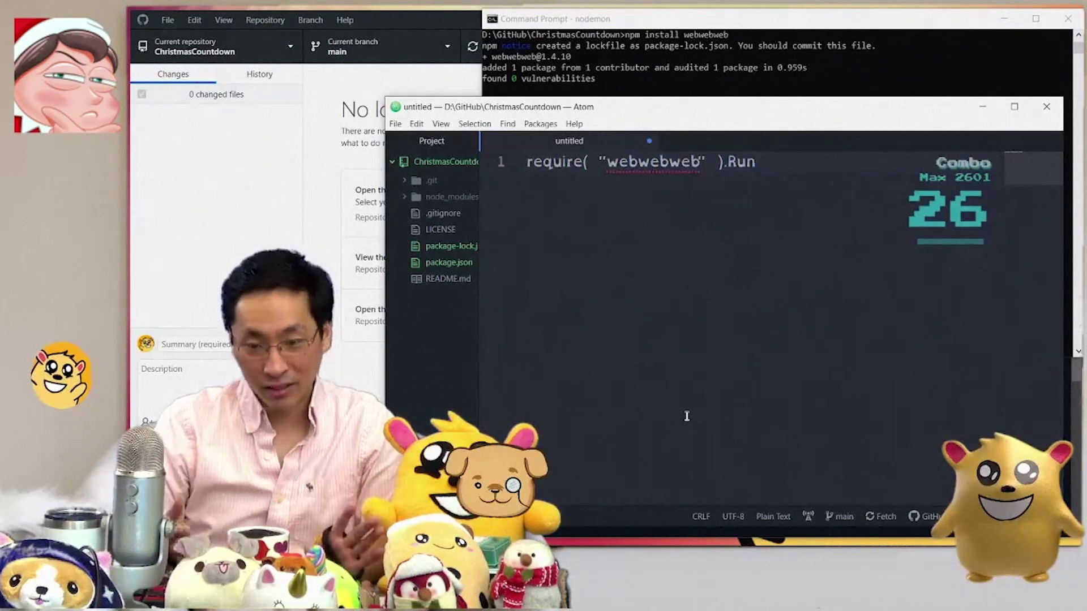
pyautogui.press('BackSpace')
pyautogui.press('BackSpace')
pyautogui.press('BackSpace')
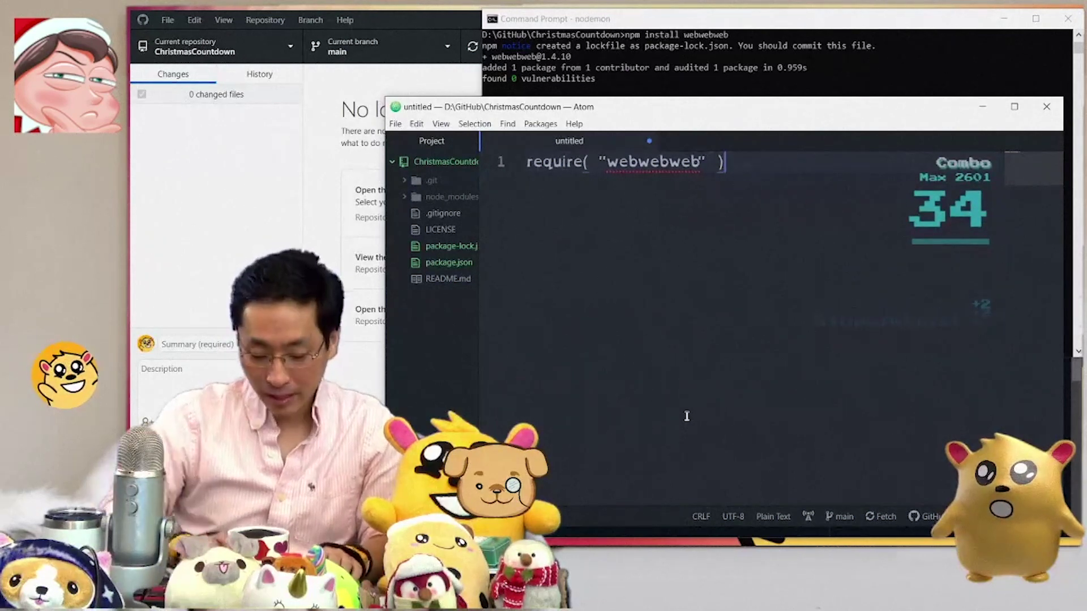
pyautogui.write(';')
pyautogui.write('co')
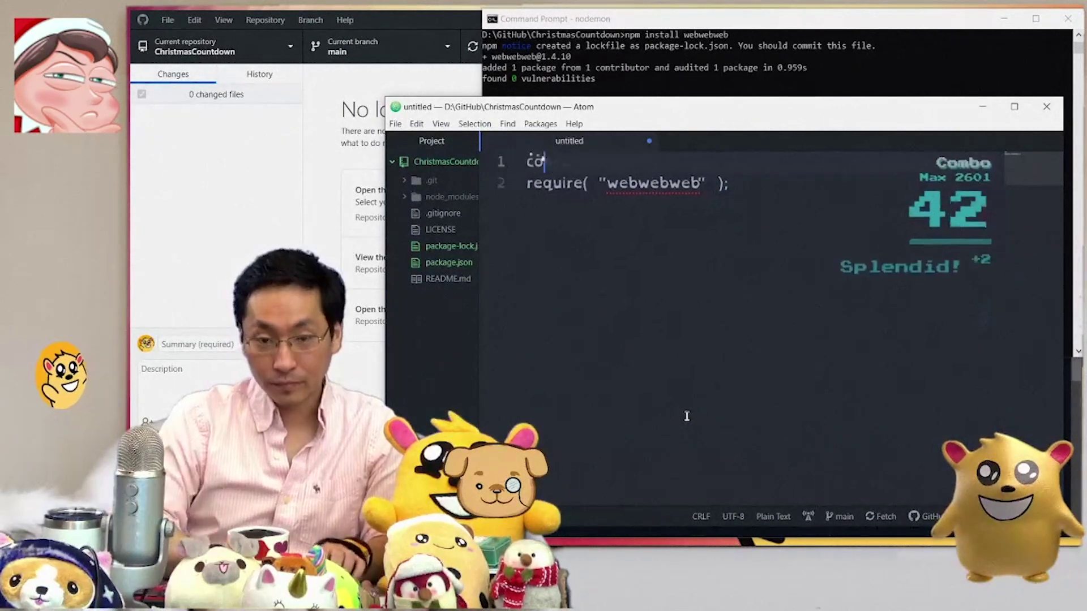
pyautogui.write('nst Web =')
pyautogui.press('Delete')
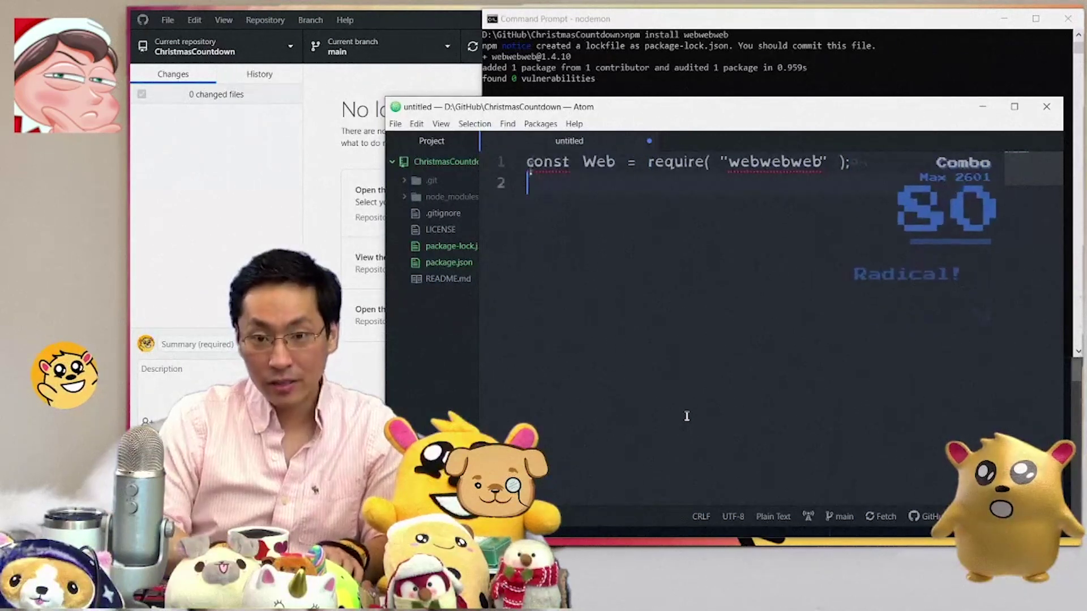
pyautogui.write('Web.APIs[ "/countdown')
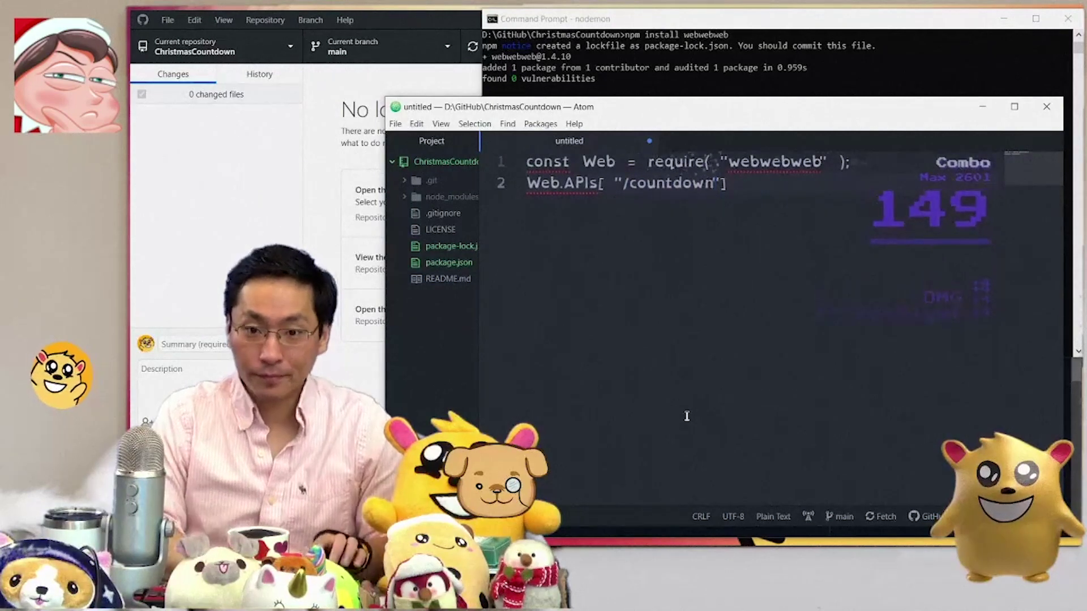
pyautogui.press('BackSpace')
pyautogui.press('BackSpace')
pyautogui.press('BackSpace')
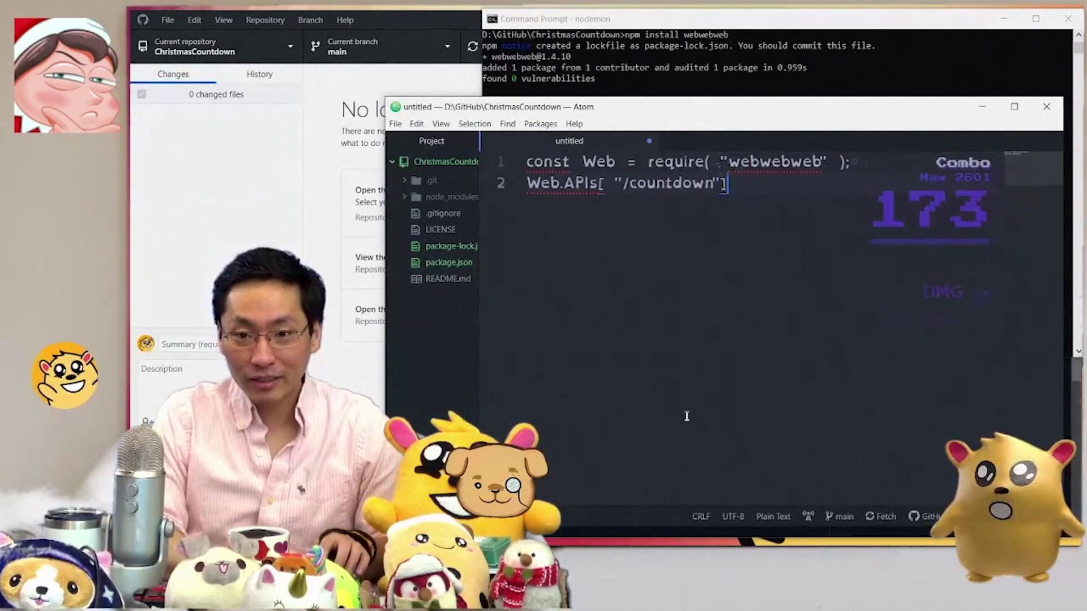
pyautogui.press('Right')
pyautogui.write('= ( qs, bo')
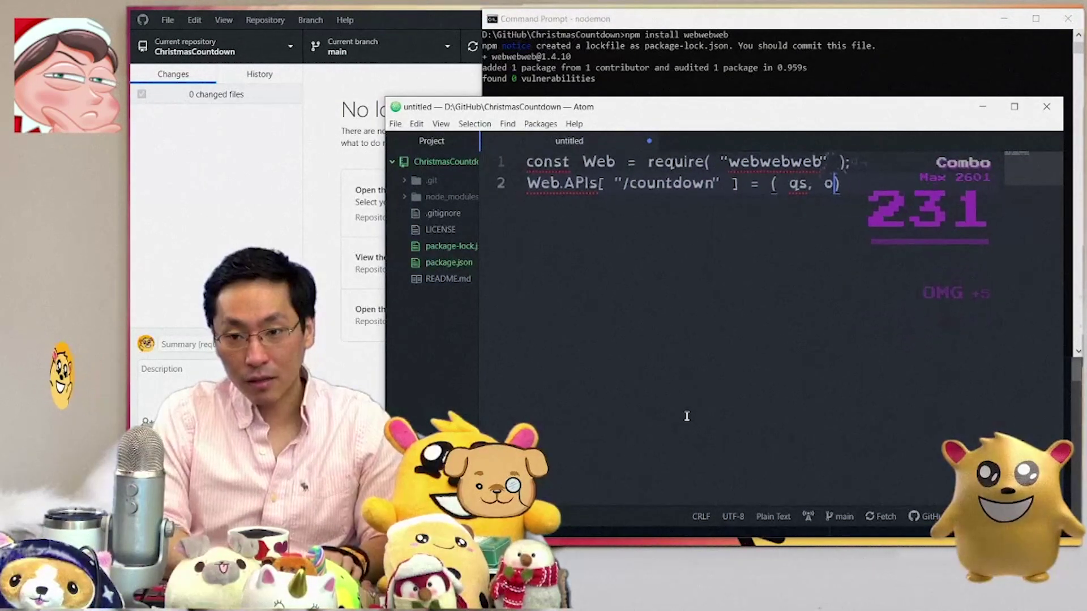
pyautogui.write('dy, opts ')
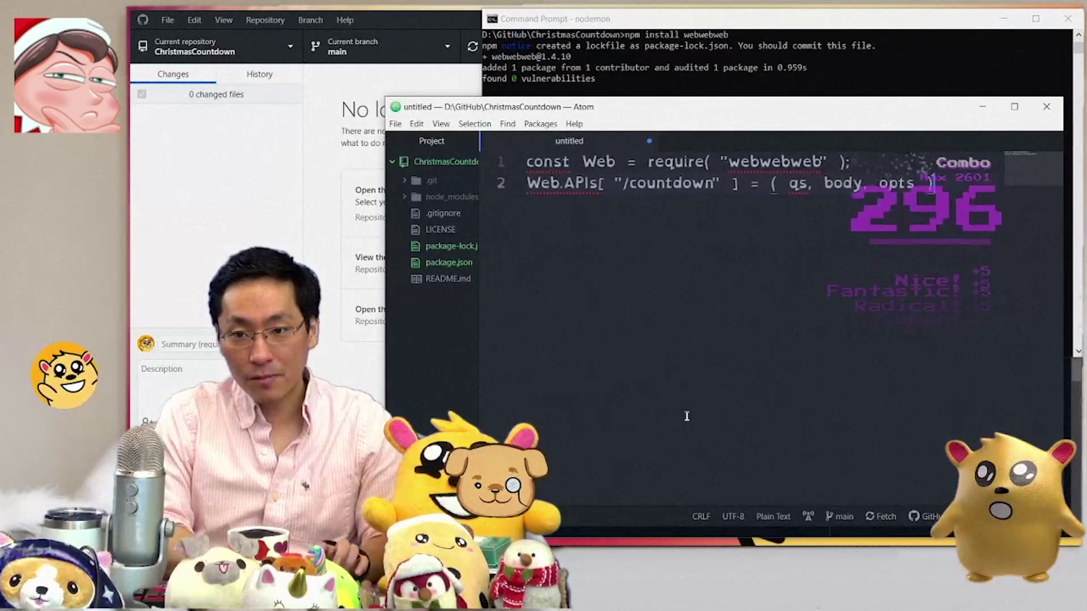
pyautogui.write(') => {')
pyautogui.press('Return')
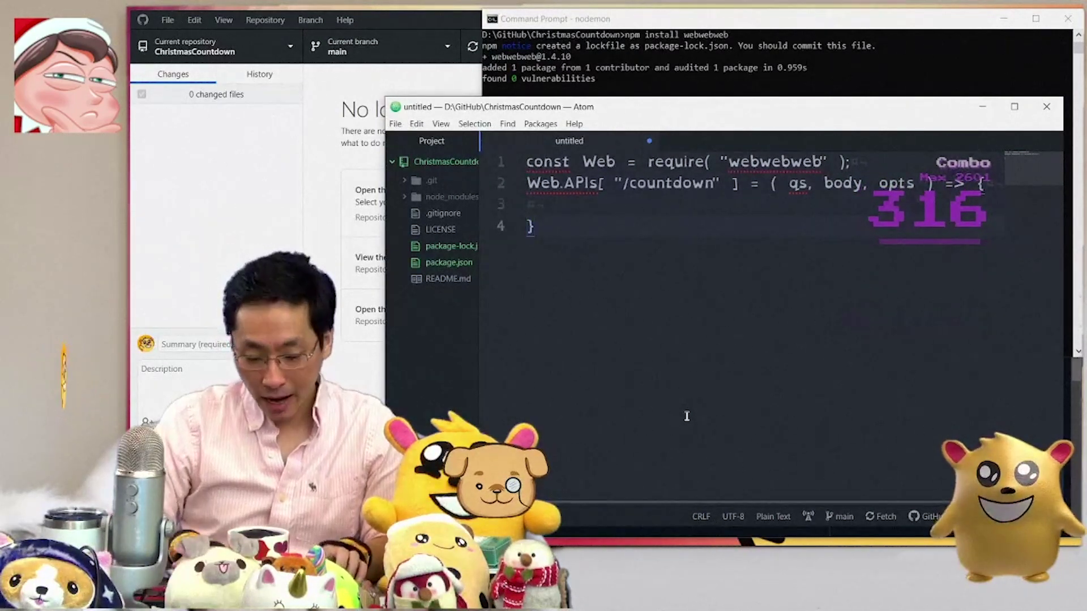
pyautogui.write(';')
pyautogui.press('Up')
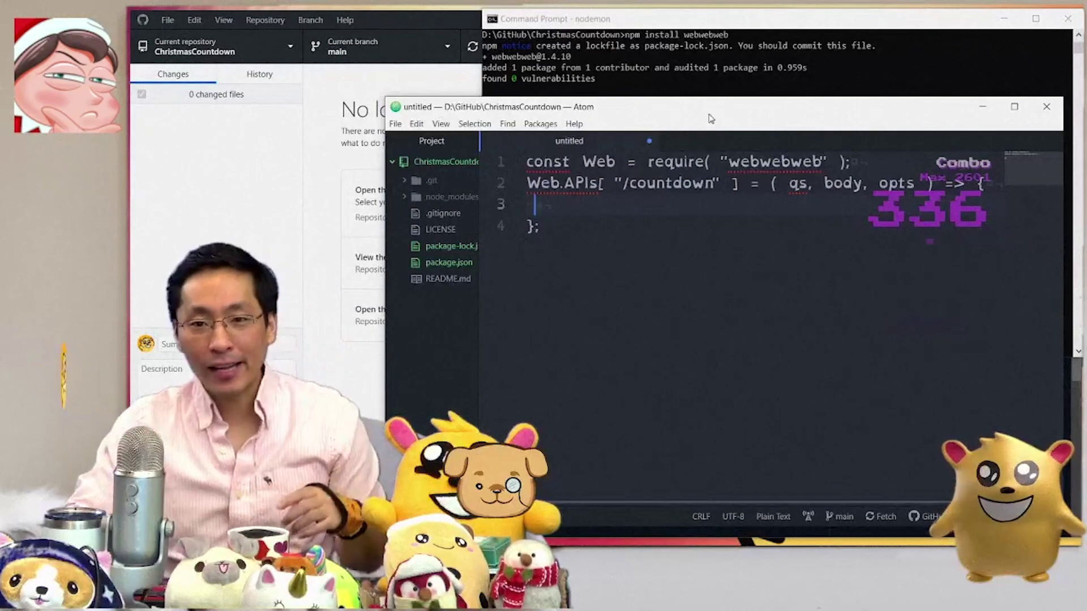
pyautogui.write('const christmas =')
# Set christmas to new Date('December 17, 1995 03:24:00'), copied from the MDN example.
pyautogui.write('new Date(Date.UTC(')
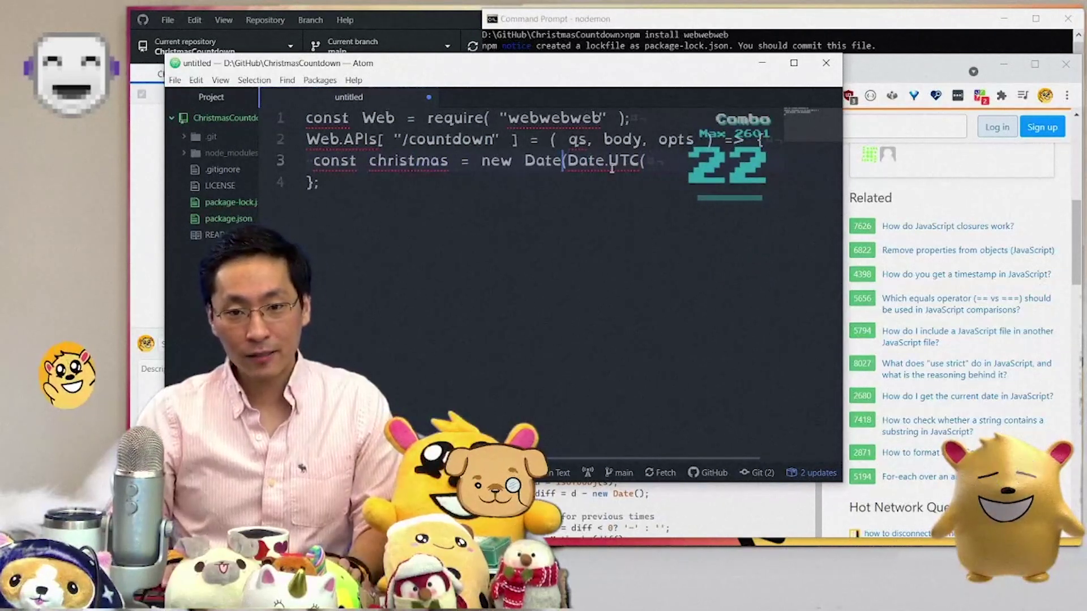
pyautogui.hotkey('alt', 'Tab')
pyautogui.click(568, 72)
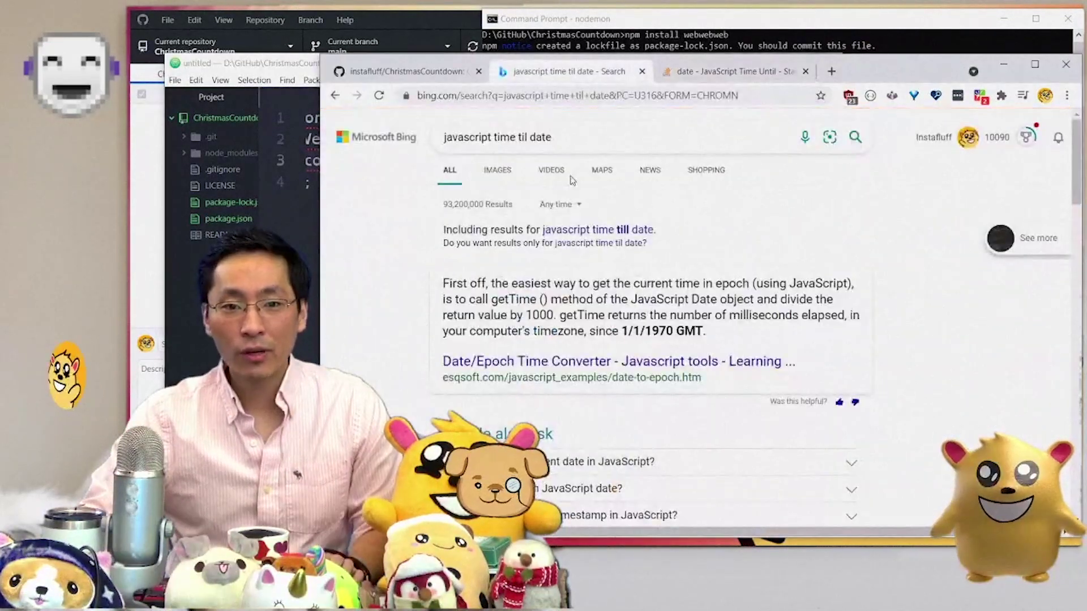
pyautogui.moveTo(568, 138); pyautogui.dragTo(494, 138)
pyautogui.write('dat')
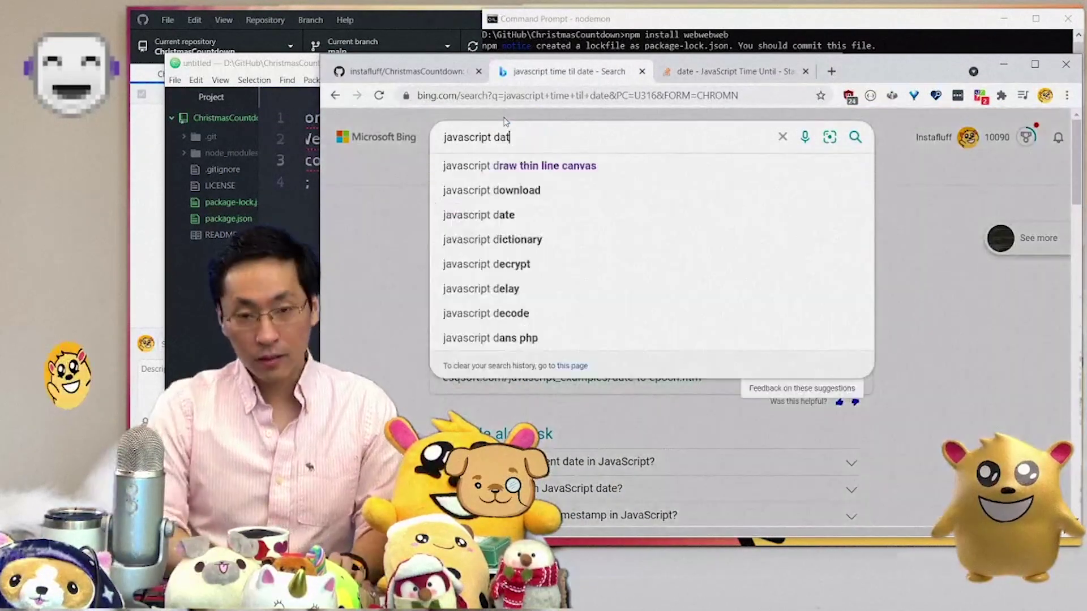
pyautogui.write('e')
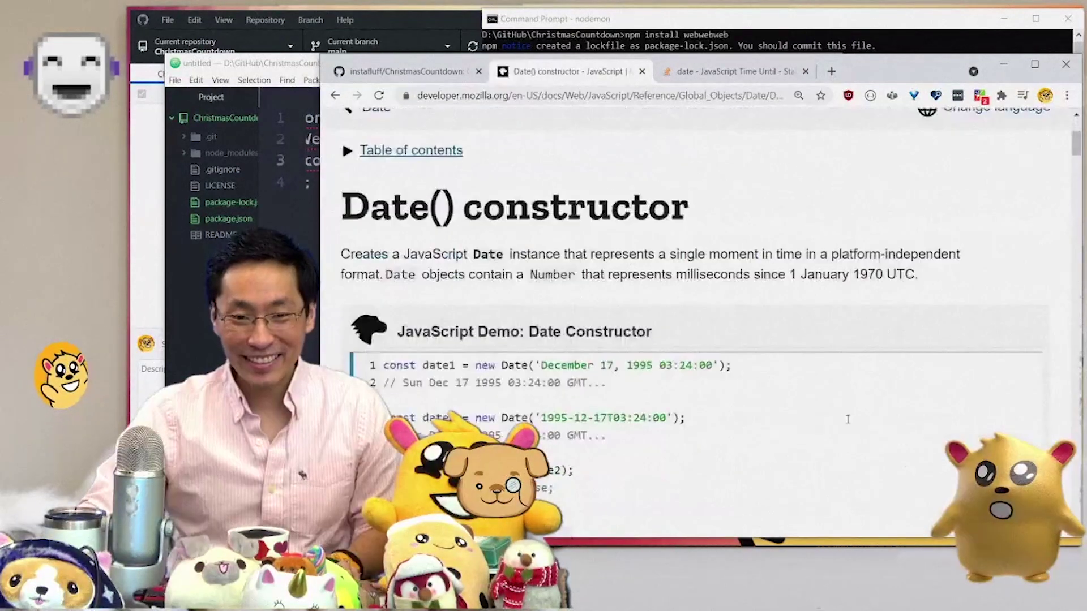
pyautogui.scroll(-3, 847, 416)
pyautogui.scroll(1, 755, 333)
pyautogui.scroll(1, 755, 334)
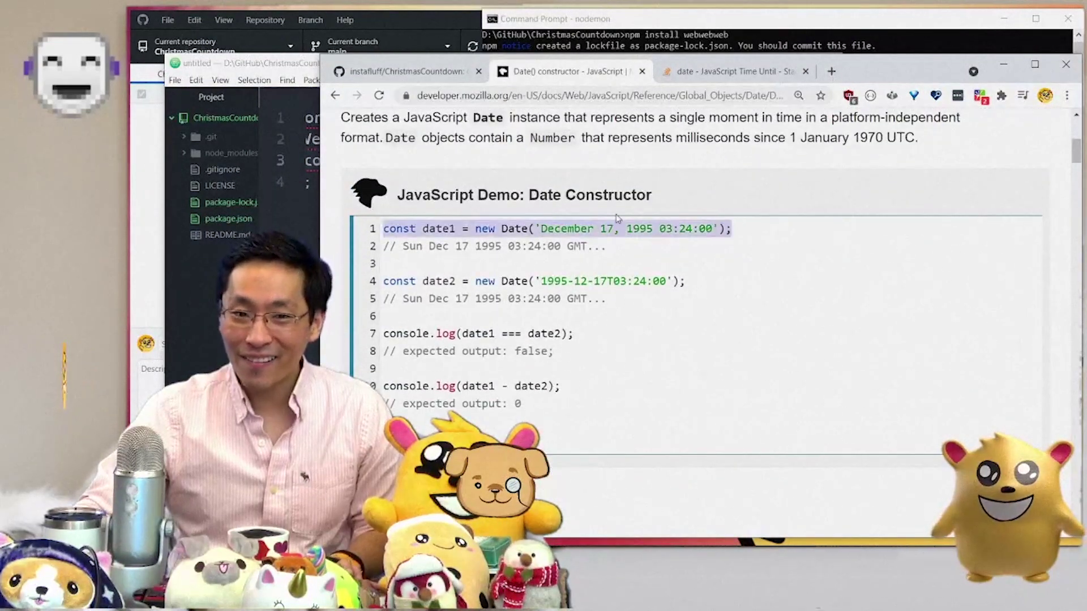
pyautogui.moveTo(732, 229); pyautogui.dragTo(500, 230)
pyautogui.hotkey('alt', 'Tab')
pyautogui.moveTo(675, 162); pyautogui.dragTo(571, 161)
pyautogui.hotkey('ctrl', 'v')
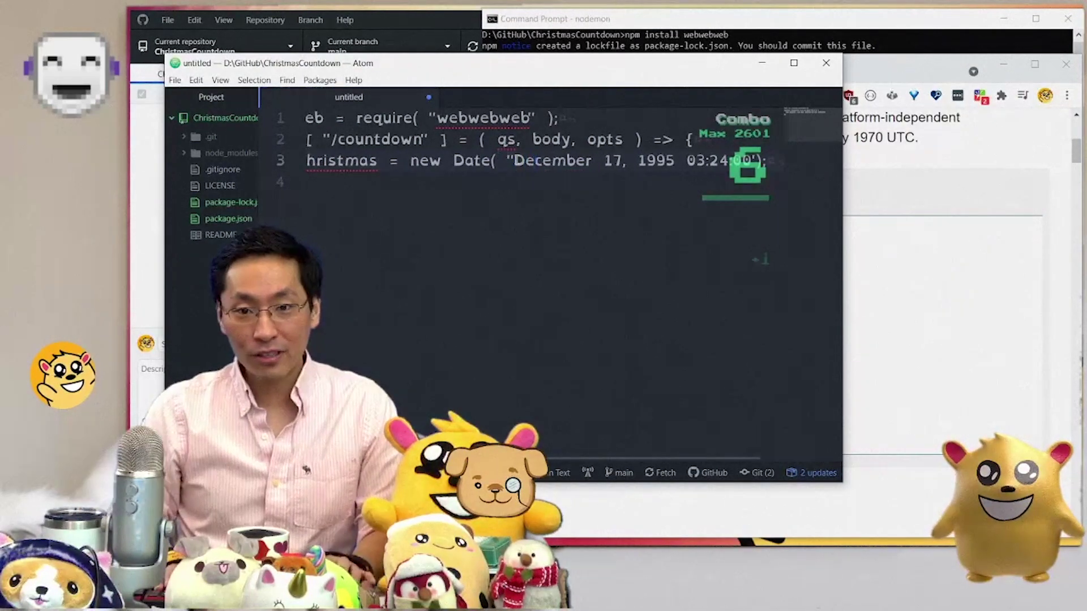
# Change the christmas date to December 25, 2021 00:00:00.
pyautogui.hotkey('ctrl', 'Right')
pyautogui.hotkey('ctrl', 'Right')
pyautogui.press('BackSpace')
pyautogui.press('BackSpace')
pyautogui.write('25')
pyautogui.hotkey('ctrl', 'Right')
pyautogui.hotkey('ctrl', 'BackSpace')
pyautogui.write('2021')
pyautogui.press('Right')
pyautogui.press('Delete')
pyautogui.press('Delete')
pyautogui.press('Delete')
pyautogui.write('00:00:00" );')
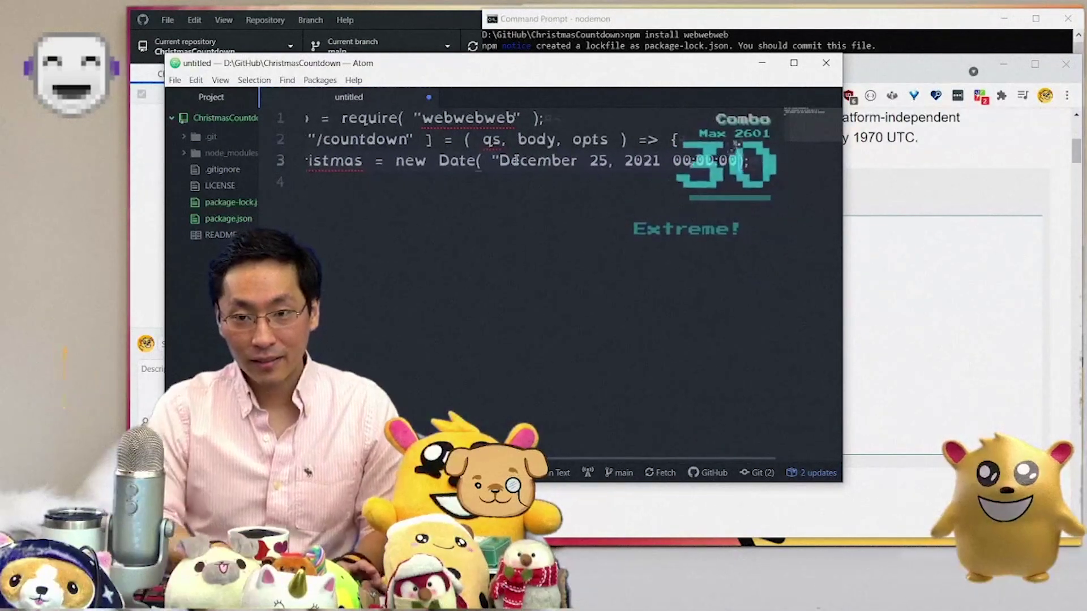
# Add today and diff constants and return christmas, today and timeUntil from the handler.
pyautogui.press('Return')
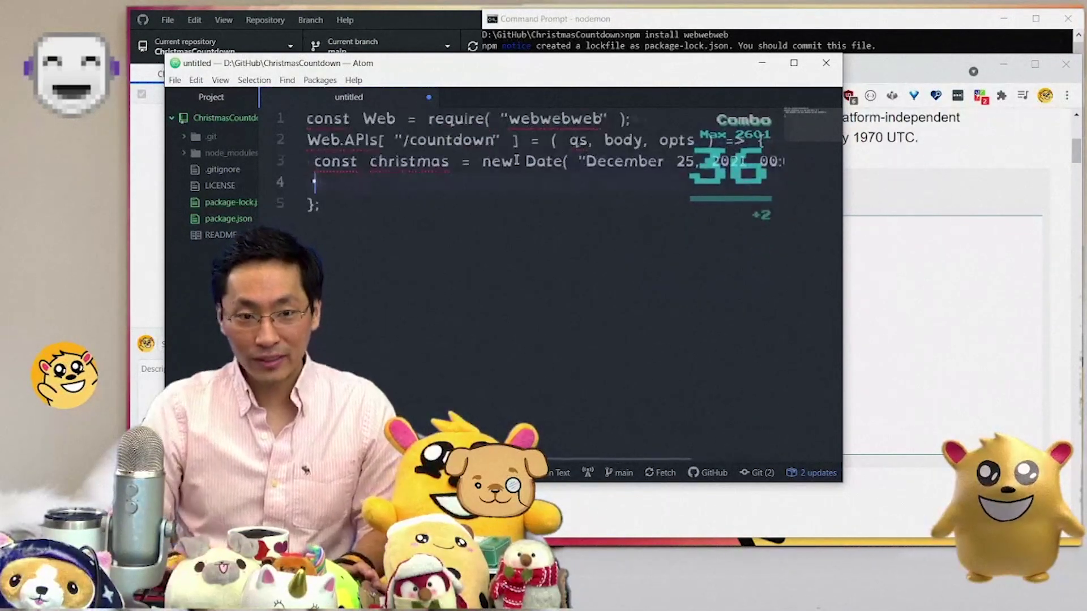
pyautogui.write('const today = new Date()')
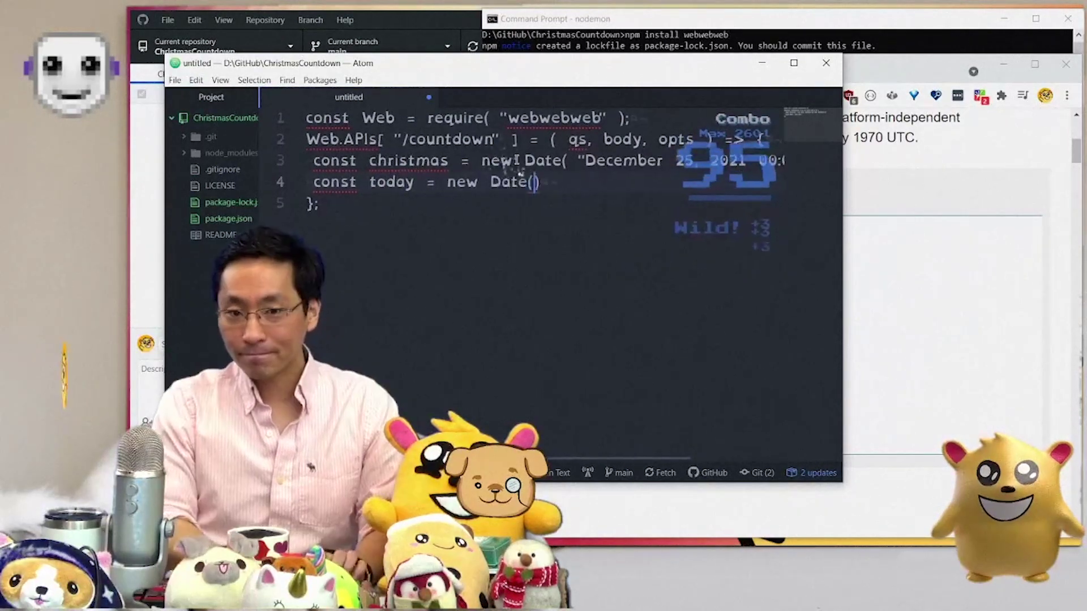
pyautogui.write(';')
pyautogui.press('Return')
pyautogui.write('const diff = christmas - today;')
pyautogui.press('Return')
pyautogui.write('return ')
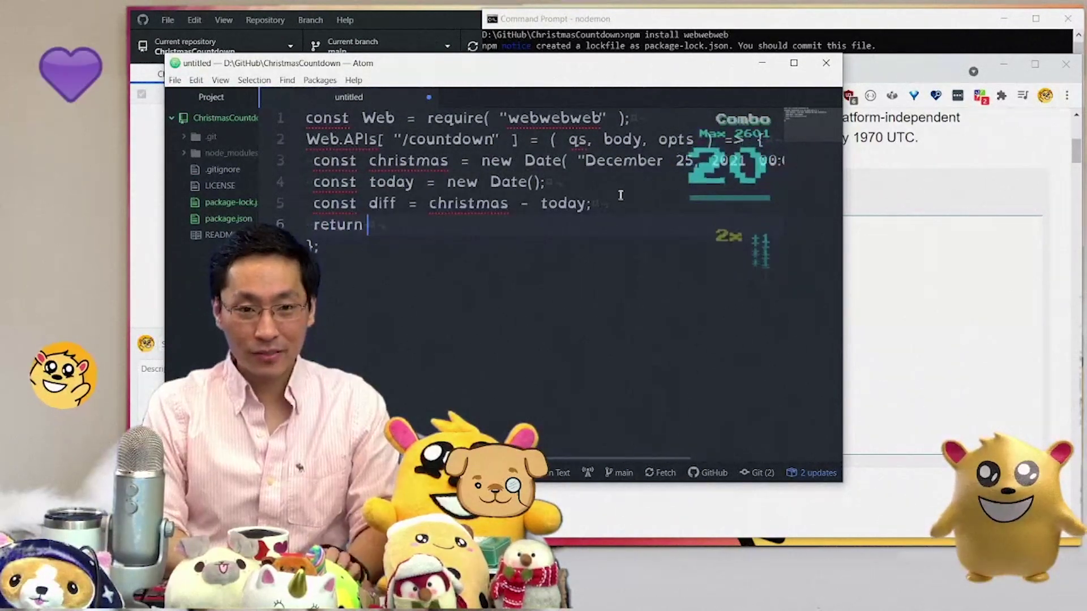
pyautogui.write('{')
pyautogui.press('Return')
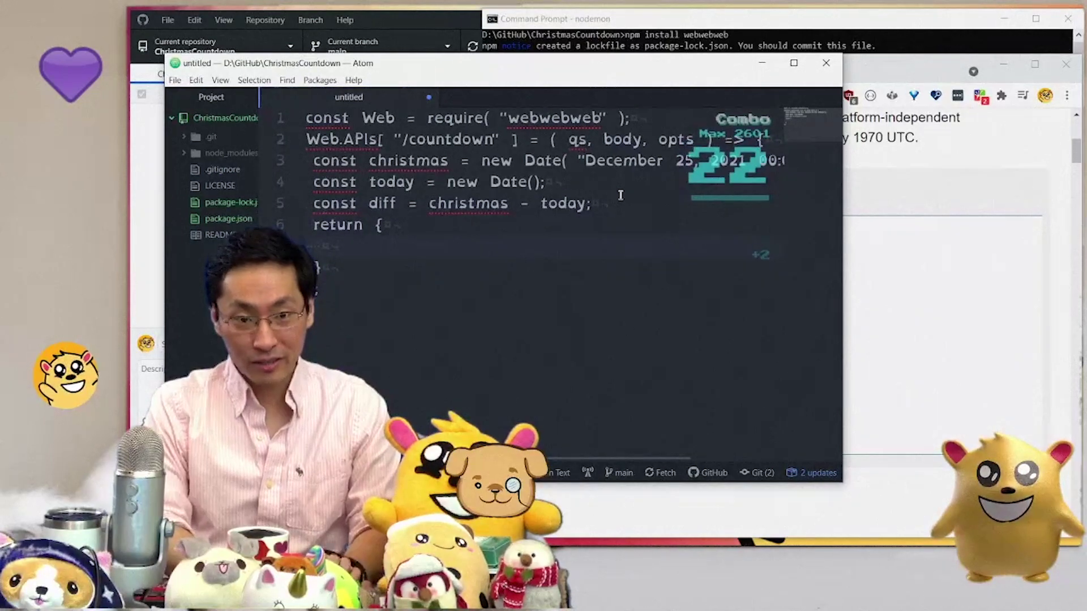
pyautogui.write('christmas')
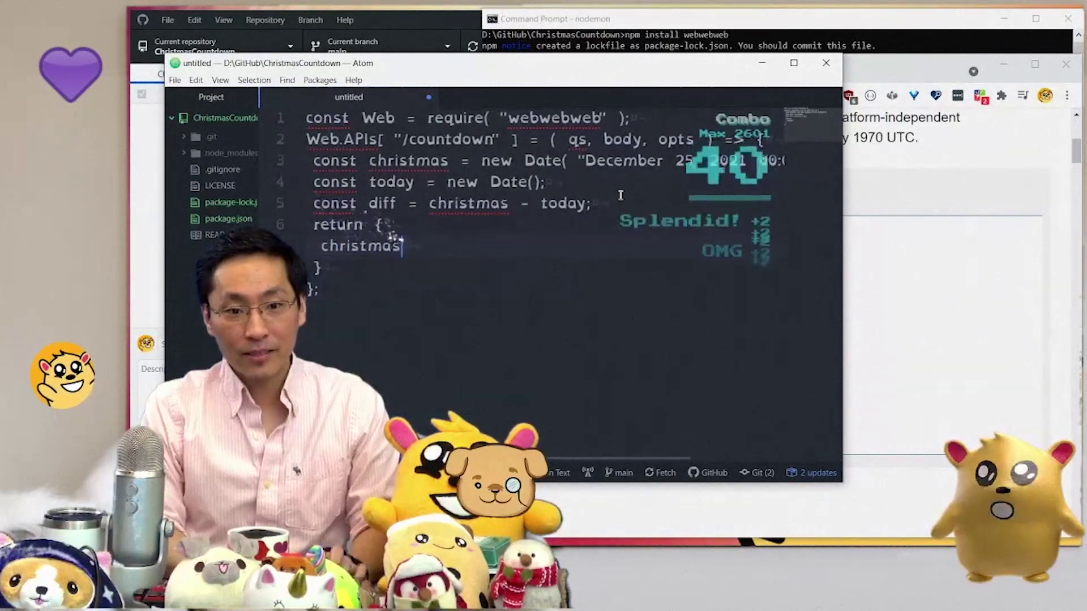
pyautogui.write(':')
pyautogui.press('BackSpace')
pyautogui.write(',')
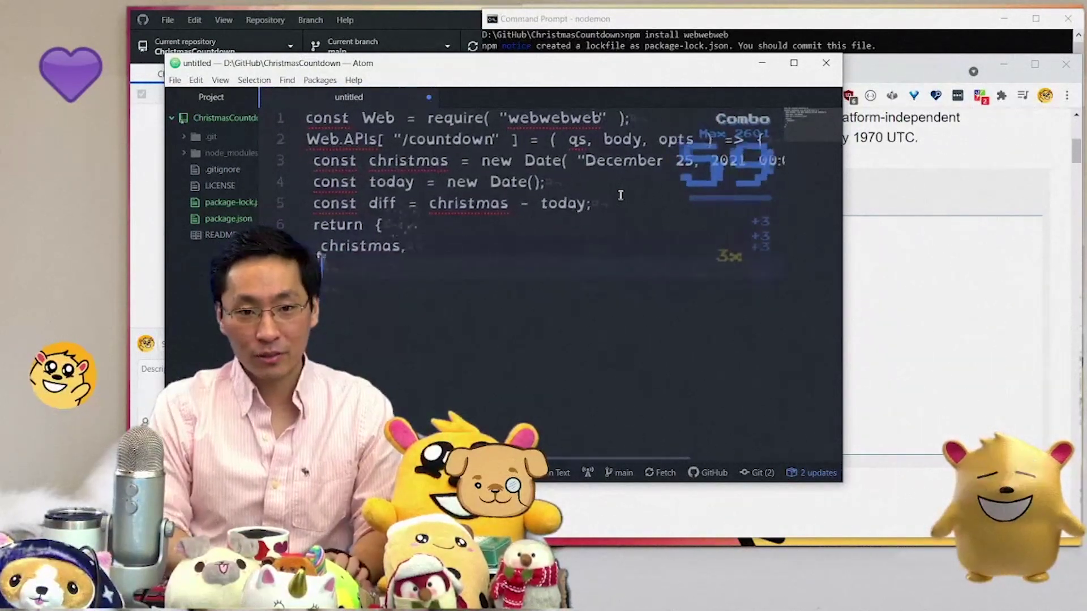
pyautogui.press('Return')
pyautogui.write('today,')
pyautogui.press('Return')
pyautogui.write('timeUn')
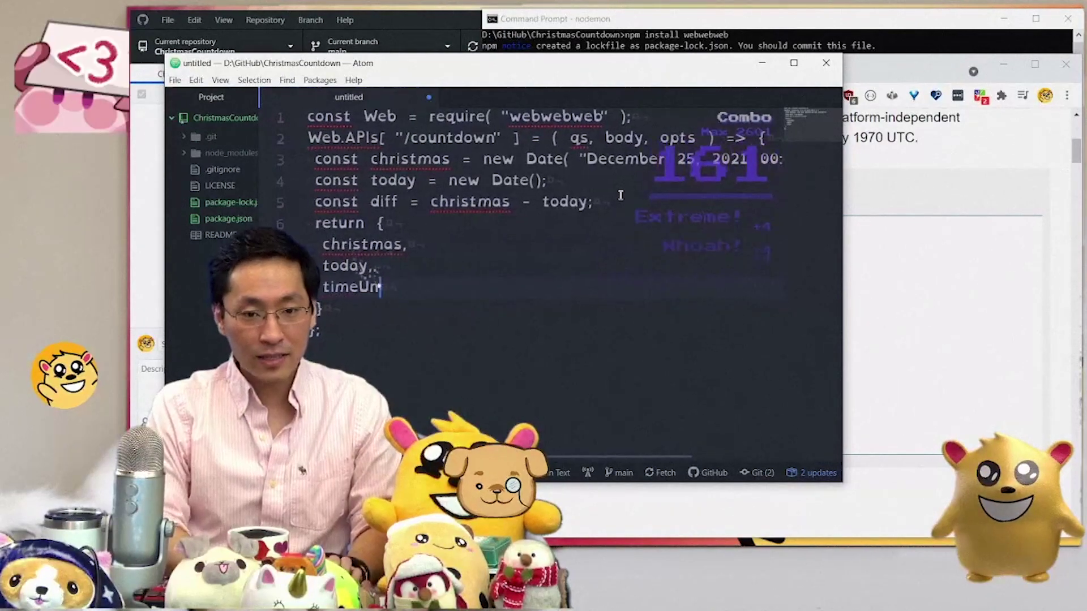
pyautogui.write('til: diff')
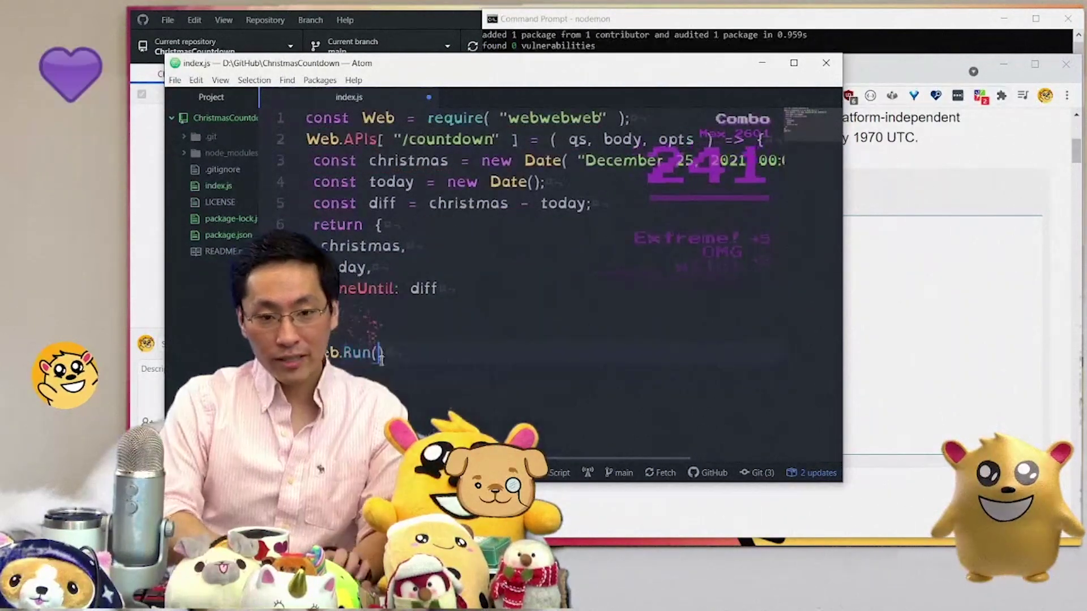
pyautogui.write(' 8080 );')
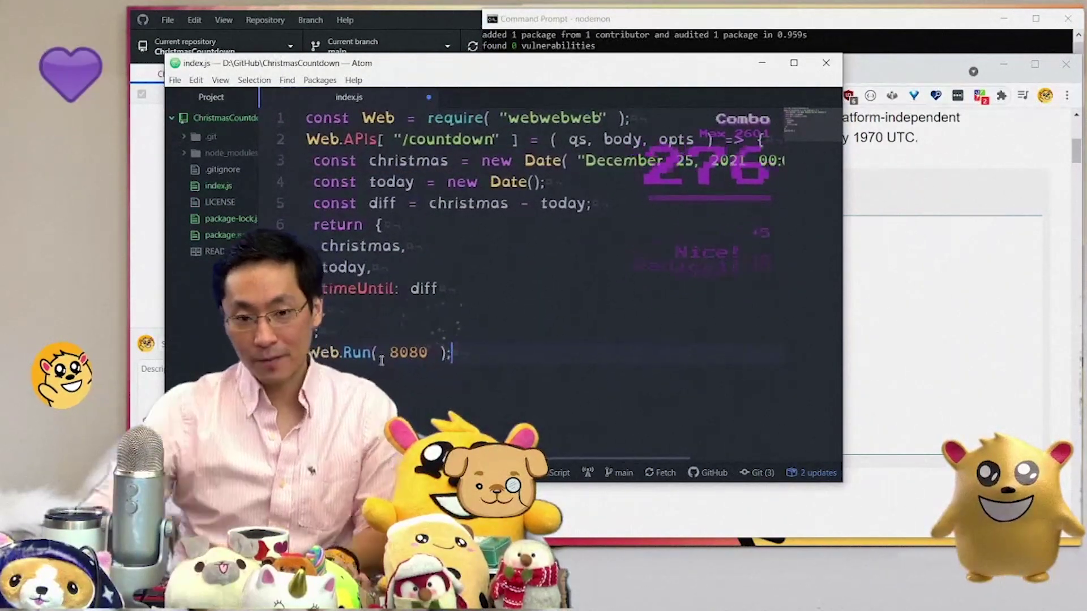
pyautogui.hotkey('ctrl', 's')
pyautogui.hotkey('alt', 'Tab')
pyautogui.write('localhost:8080/')
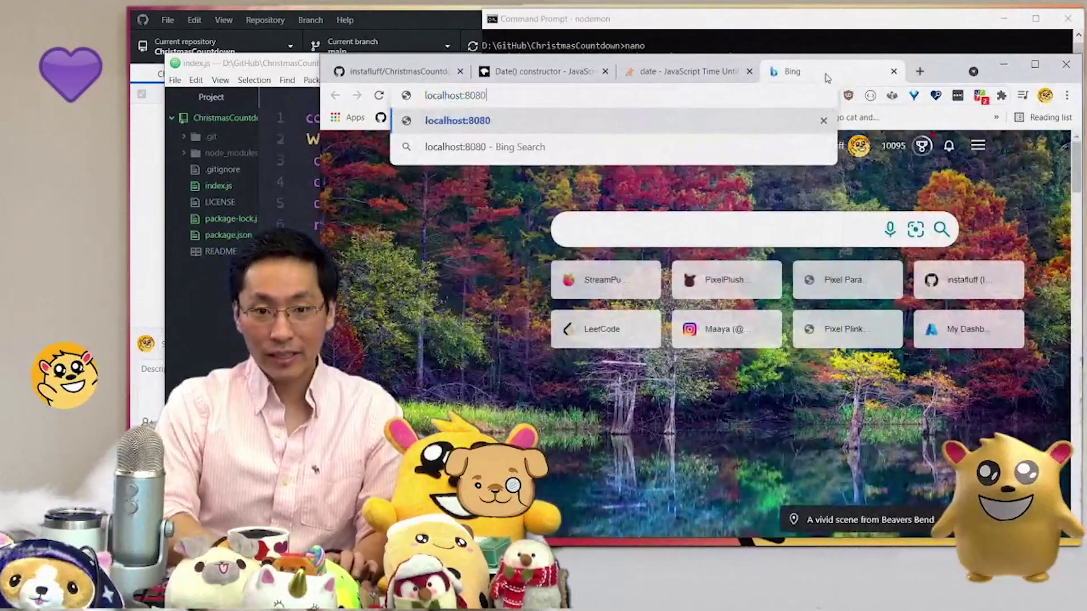
pyautogui.write('countdown')
pyautogui.press('Return')
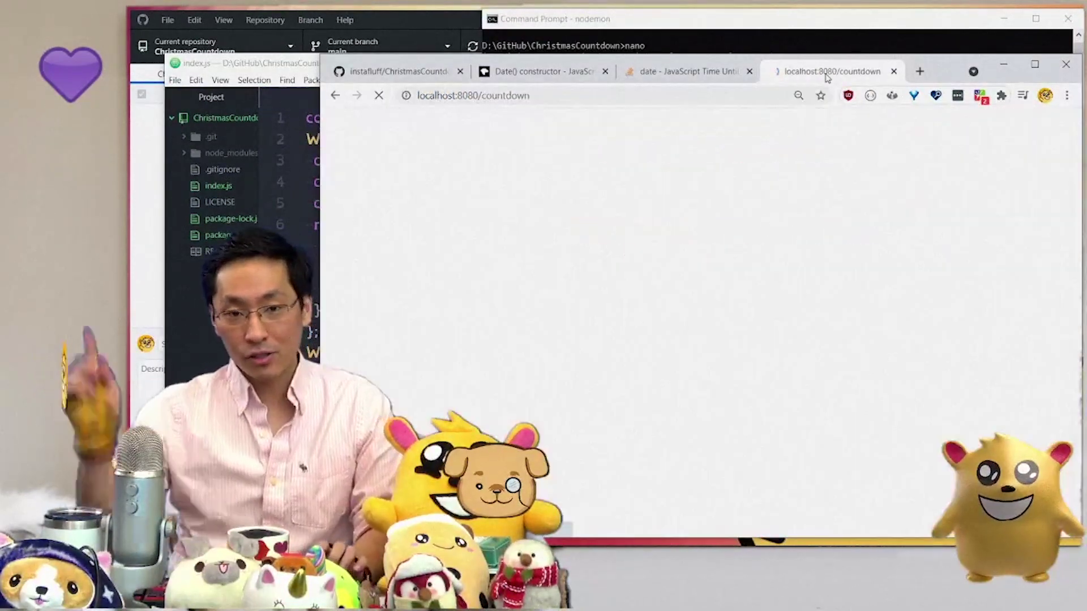
pyautogui.scroll(4, 522, 180)
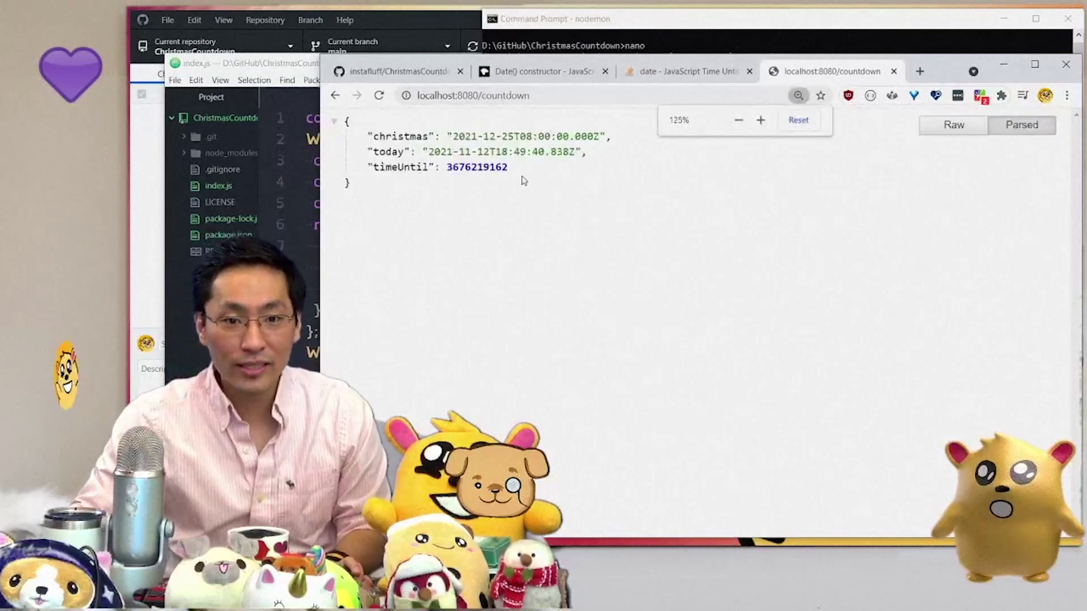
pyautogui.scroll(3, 544, 195)
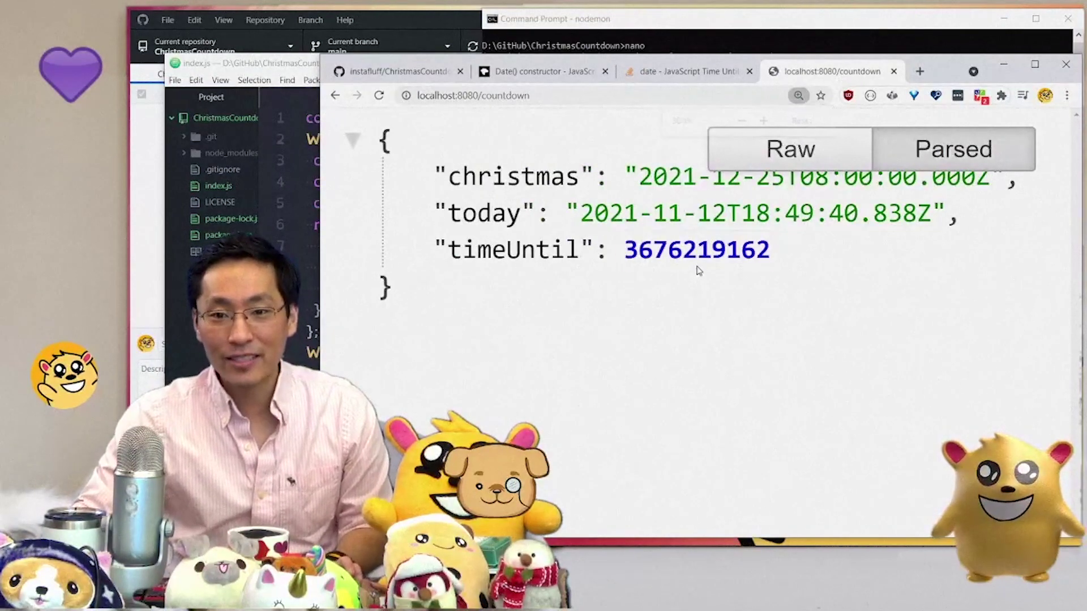
pyautogui.doubleClick(697, 268)
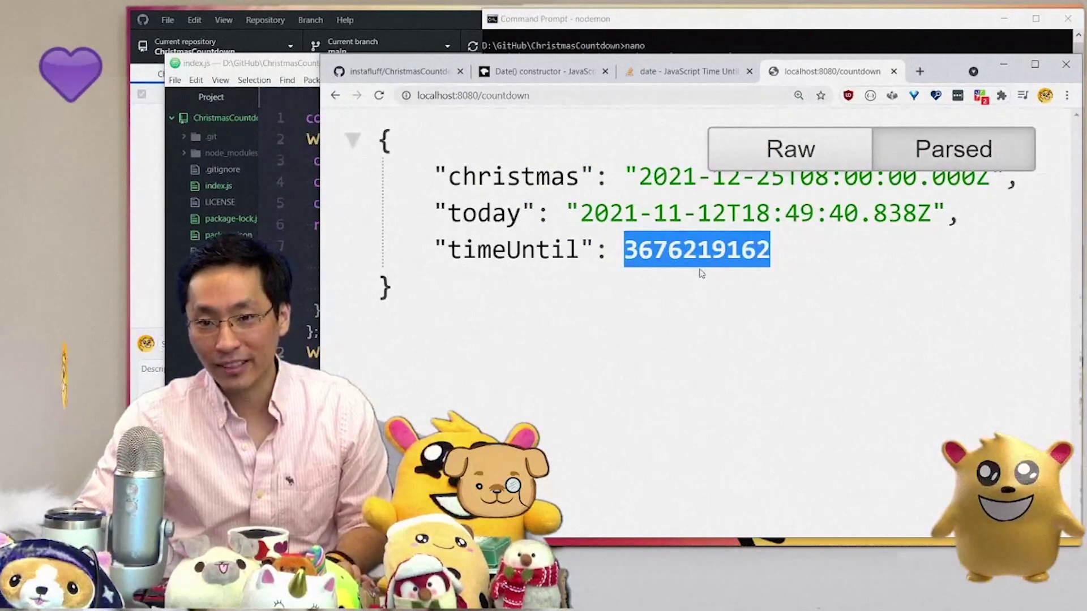
# Rename timeUntil to timeUntilMS, add timeUntilS, timeUntilM, timeUntilH and timeUntilD, and save.
pyautogui.hotkey('ctrl', '0')
pyautogui.hotkey('alt', 'Tab')
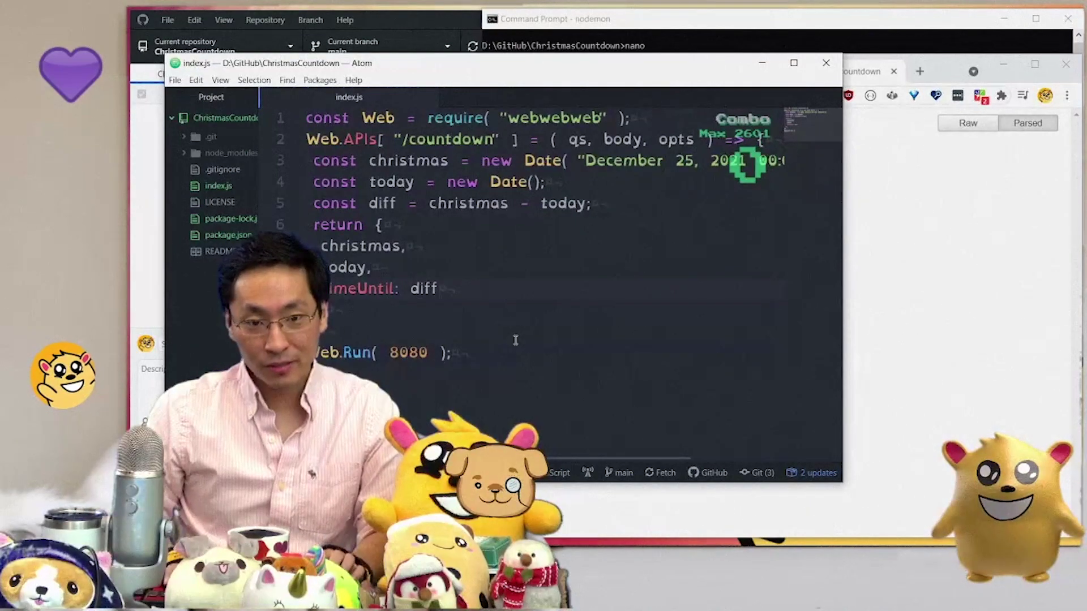
pyautogui.write('eUn')
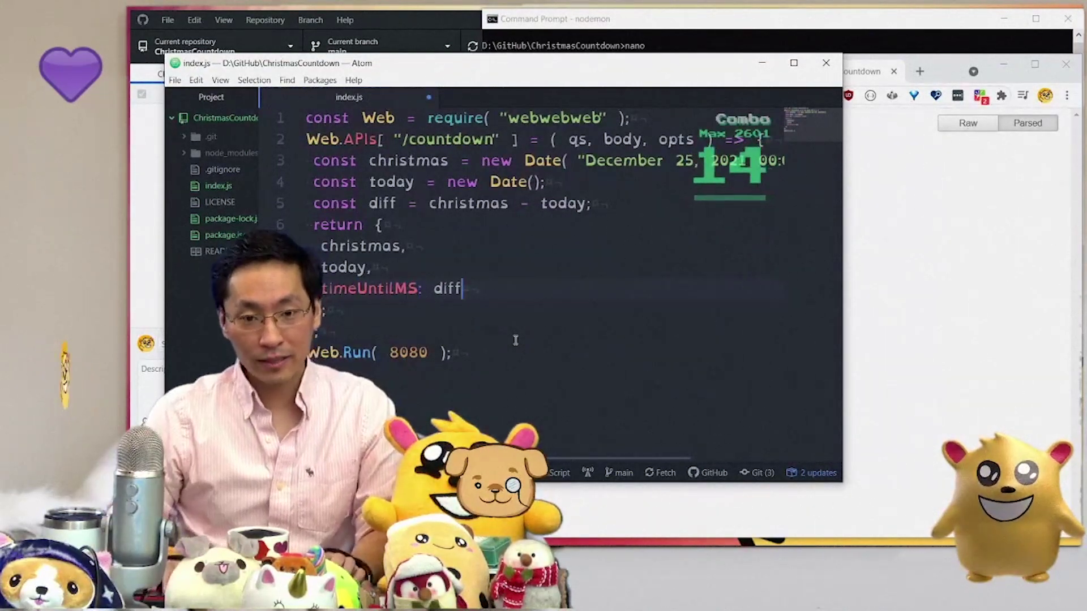
pyautogui.write('time')
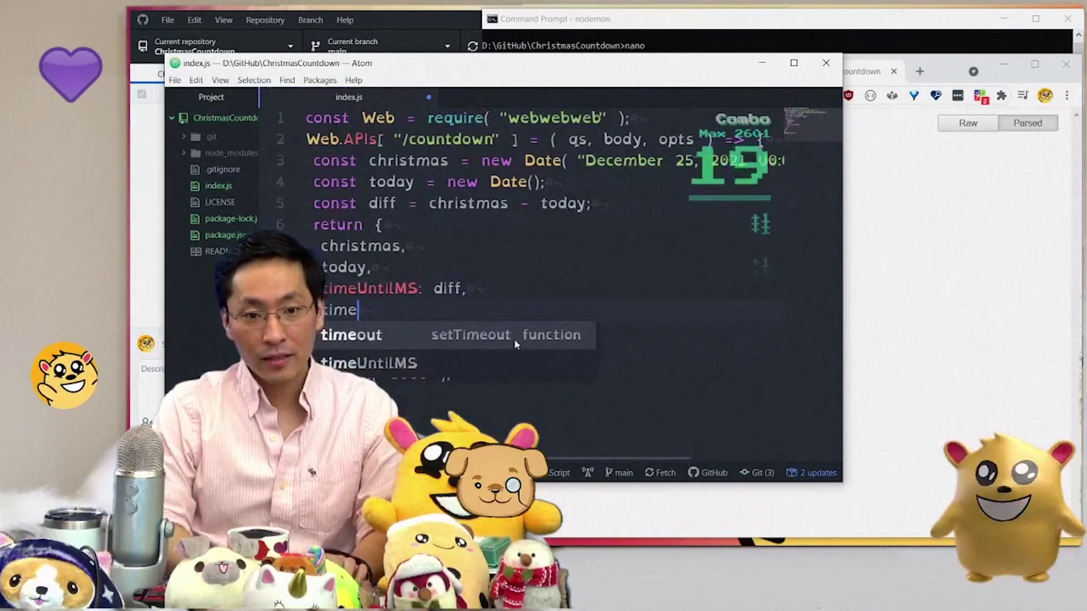
pyautogui.write('UntilS')
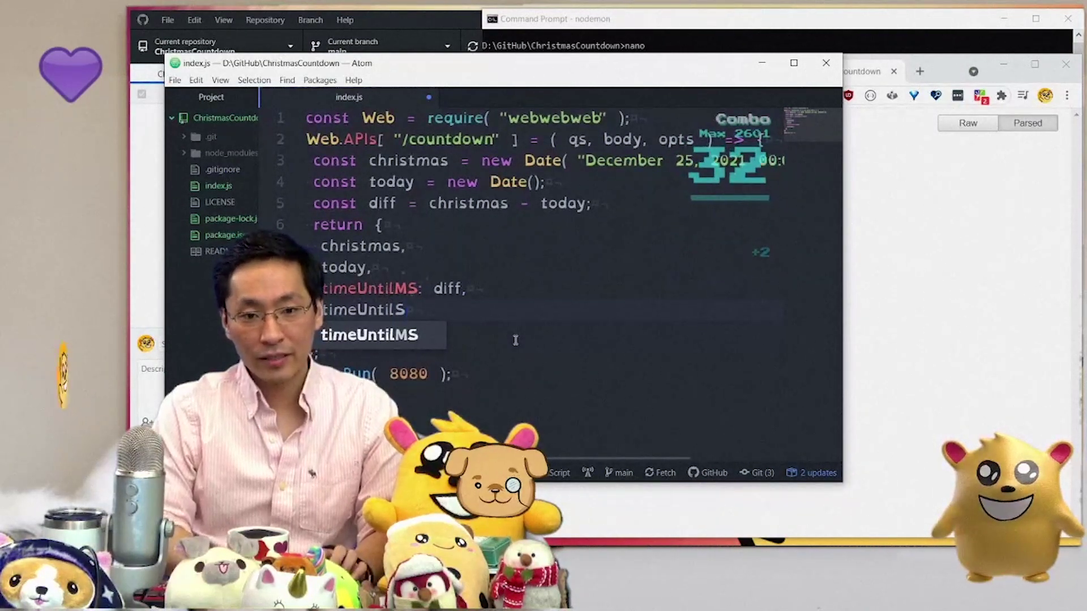
pyautogui.write(': diff / 1000,')
pyautogui.press('Return')
pyautogui.write('time')
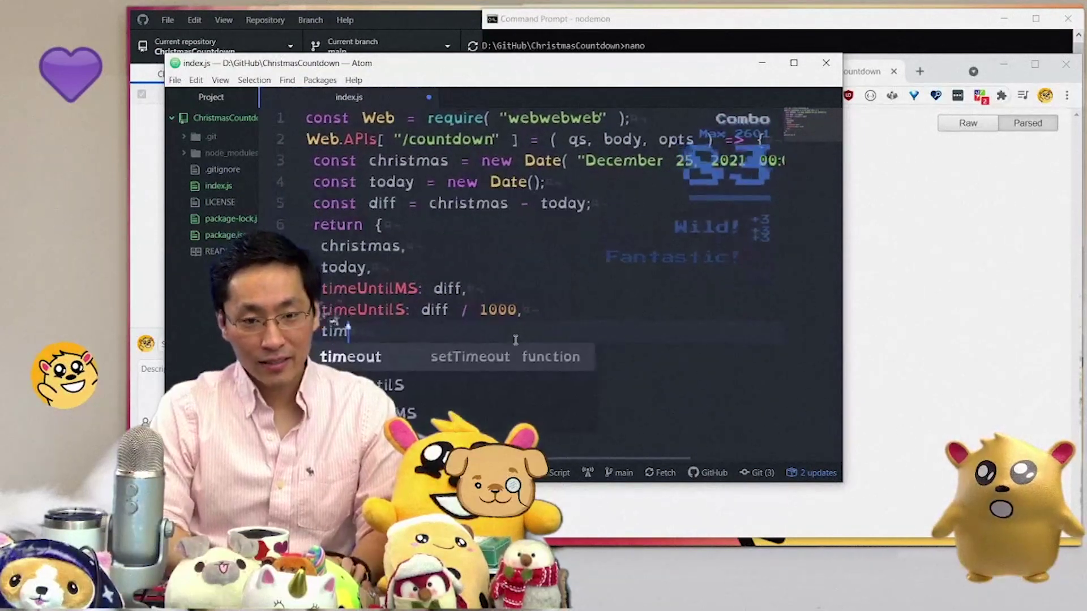
pyautogui.write('UntilM')
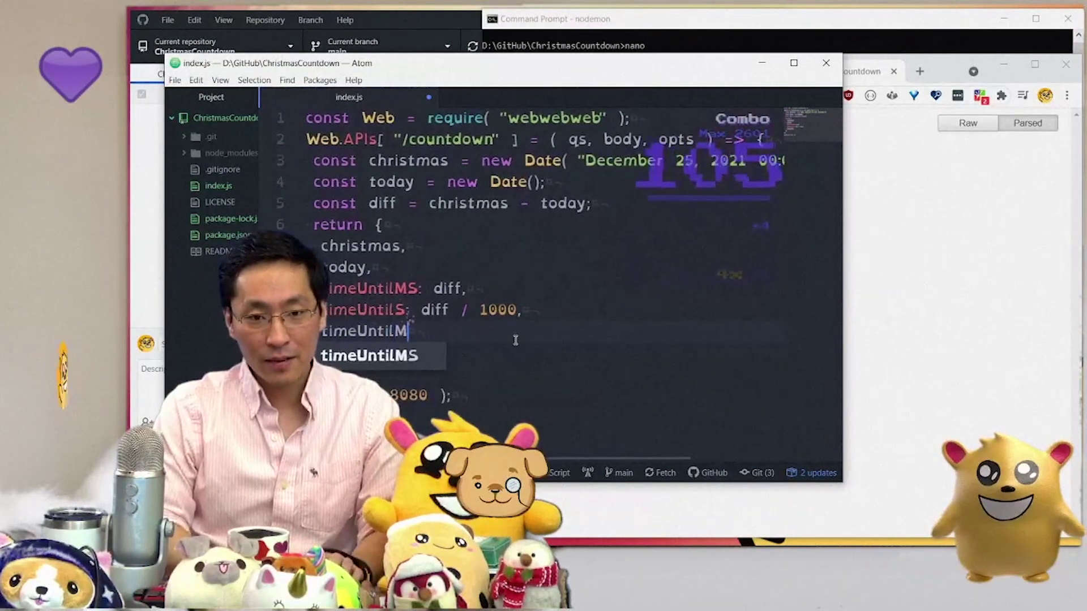
pyautogui.write(': diff')
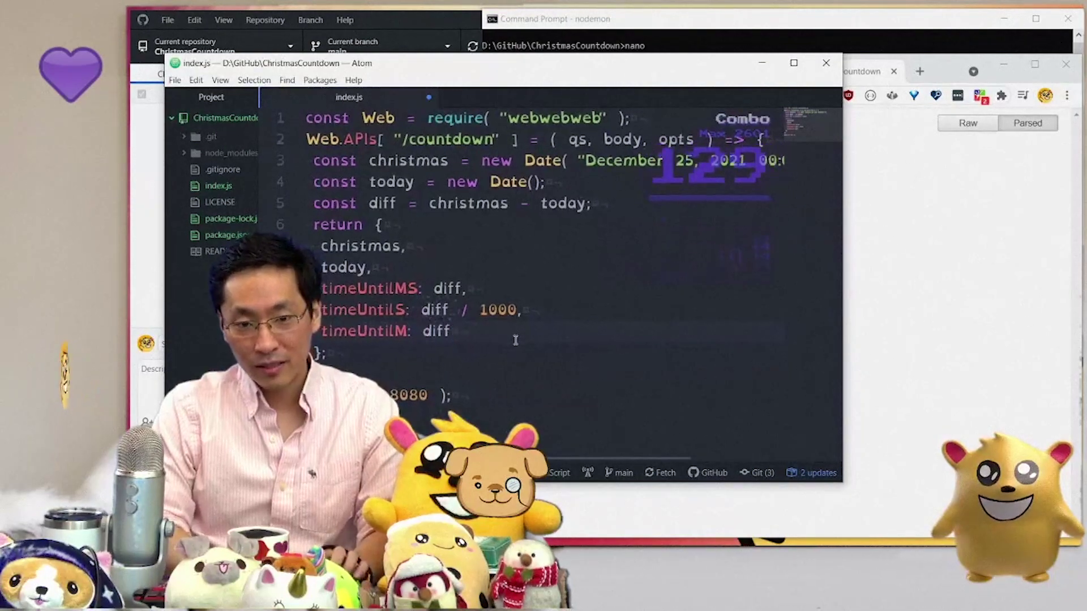
pyautogui.write(' / 60000,')
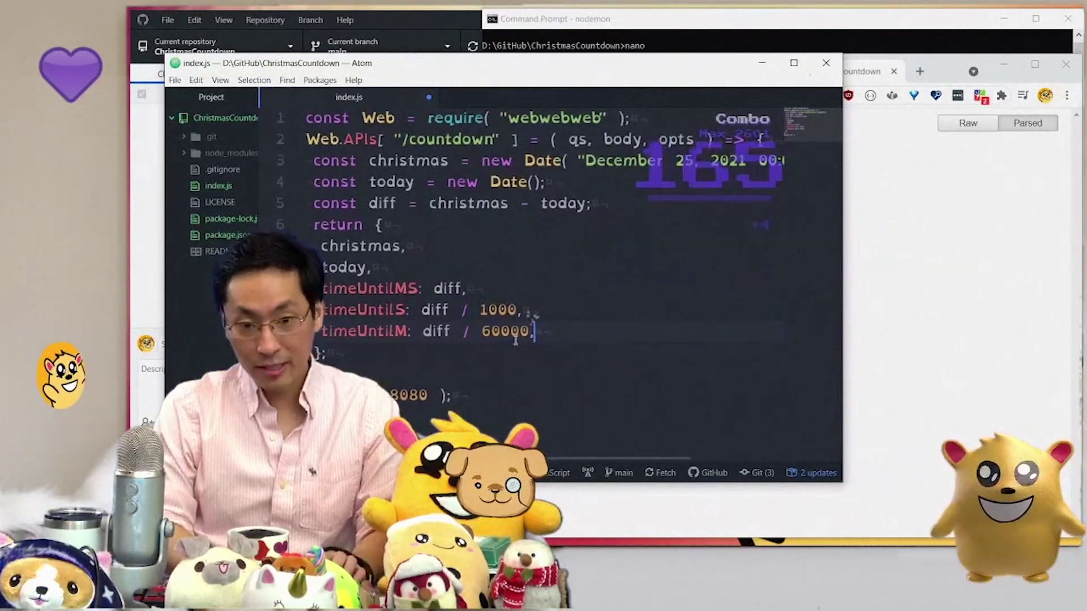
pyautogui.press('Return')
pyautogui.write('timeUntilH: diff / ( 6')
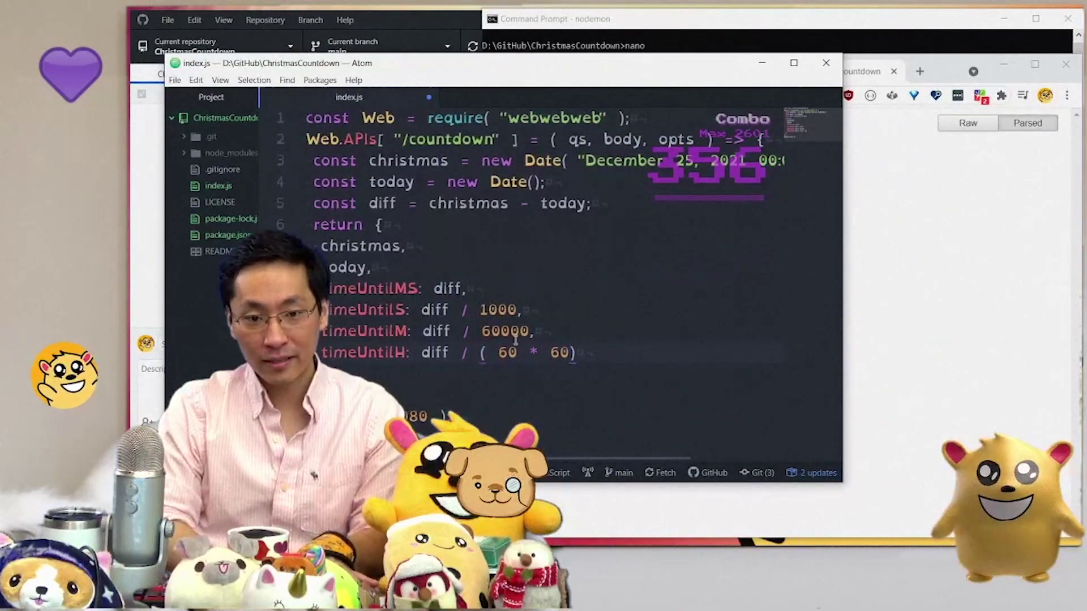
pyautogui.write('0 * 600')
pyautogui.press('End')
pyautogui.write(',')
pyautogui.press('Return')
pyautogui.write('timeUntilD')
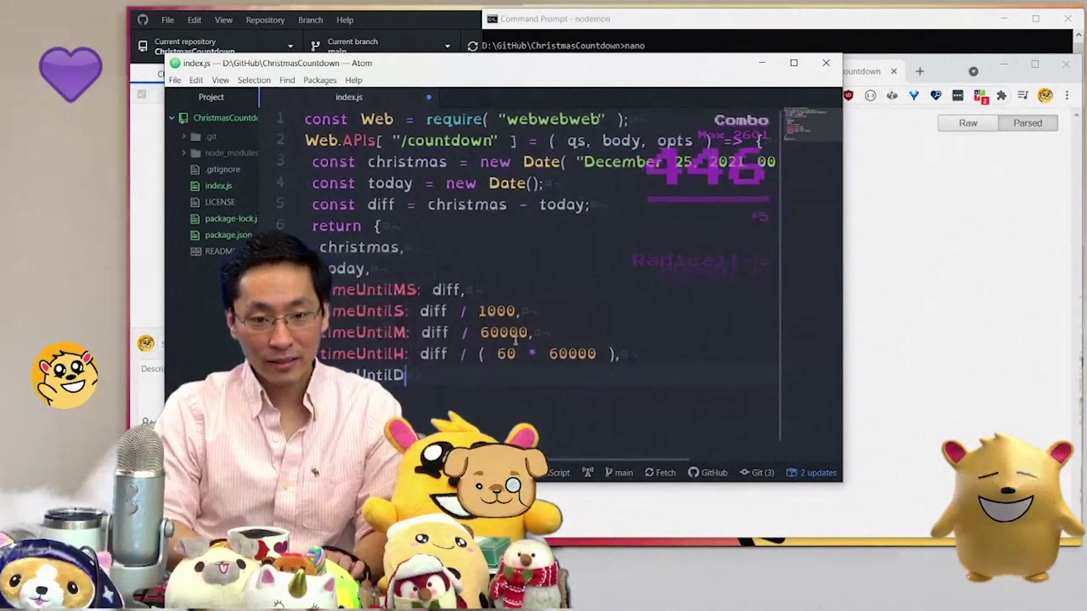
pyautogui.write(': diff')
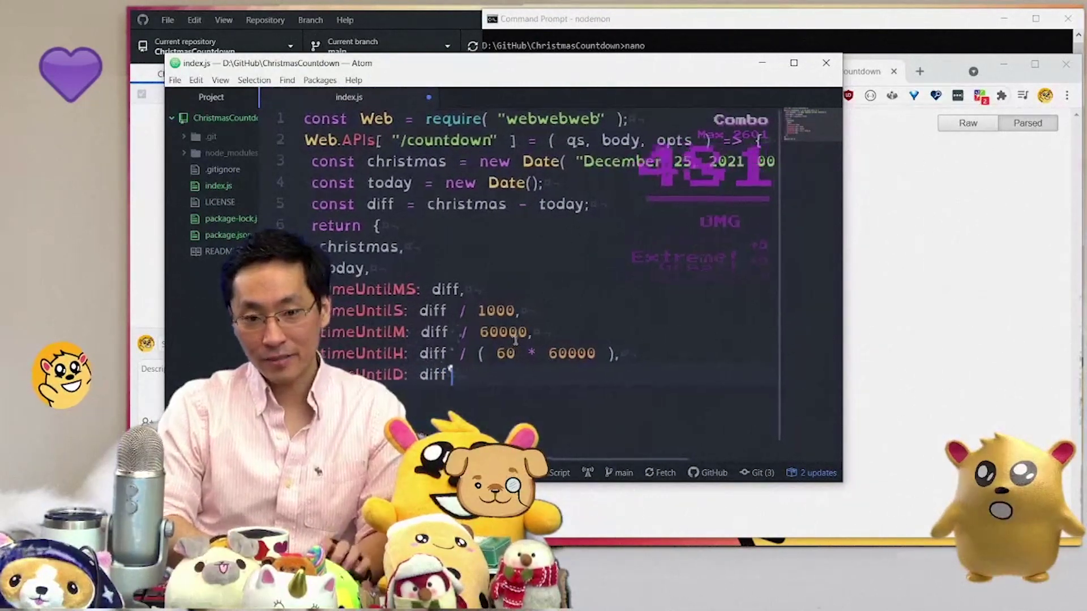
pyautogui.write('/ ( ')
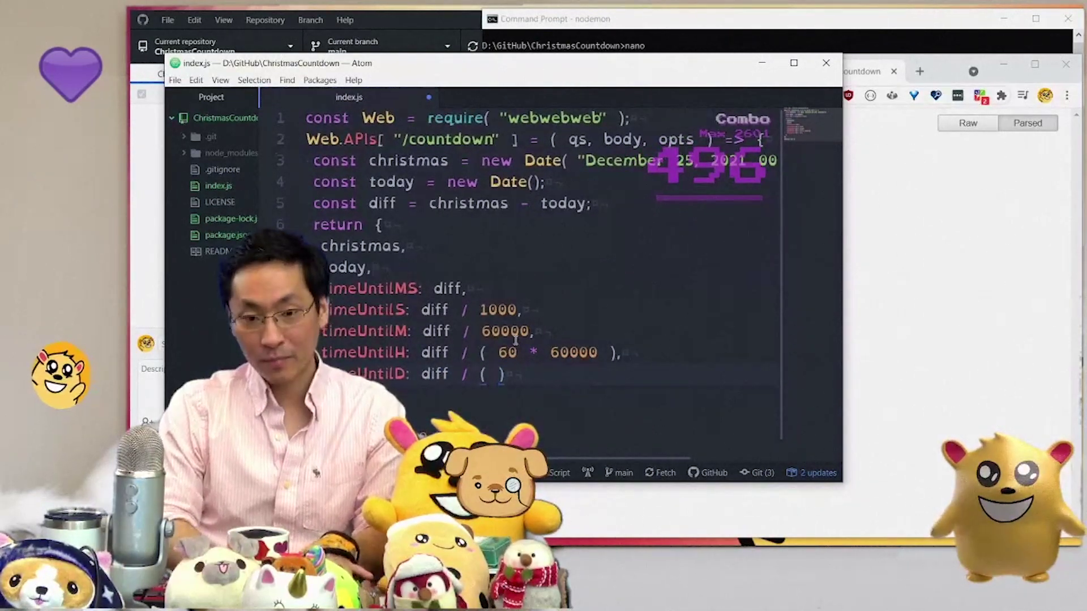
pyautogui.write('24 * ')
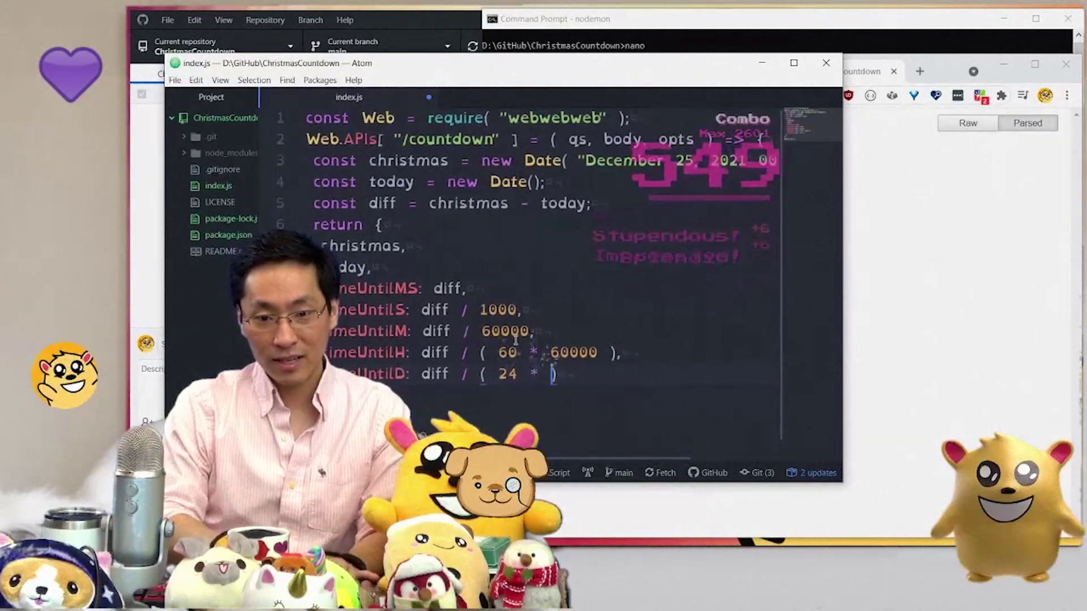
pyautogui.write('60 * 6000')
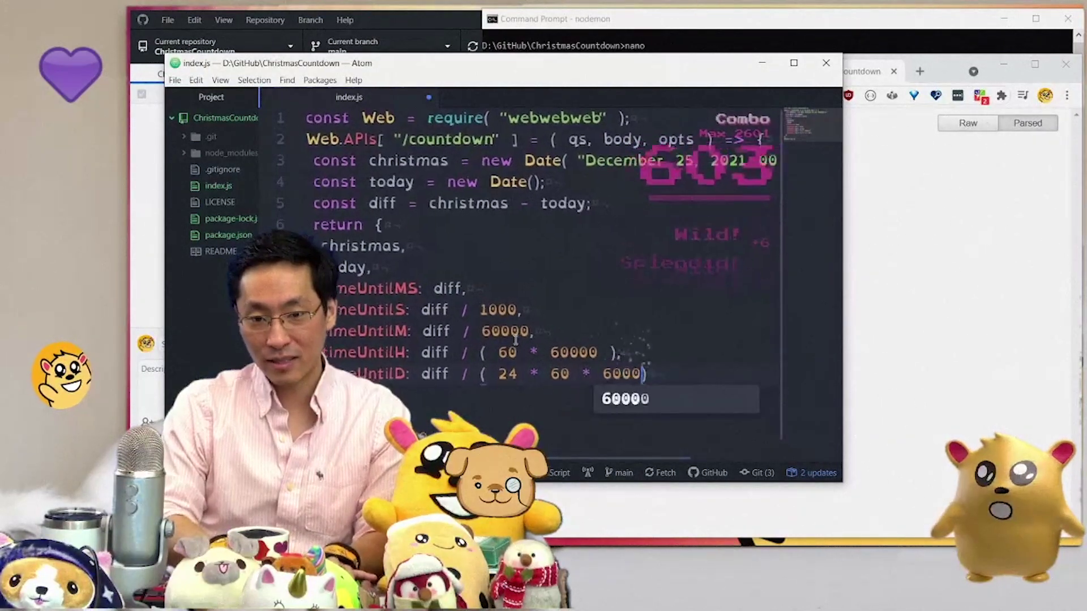
pyautogui.write('0 ),')
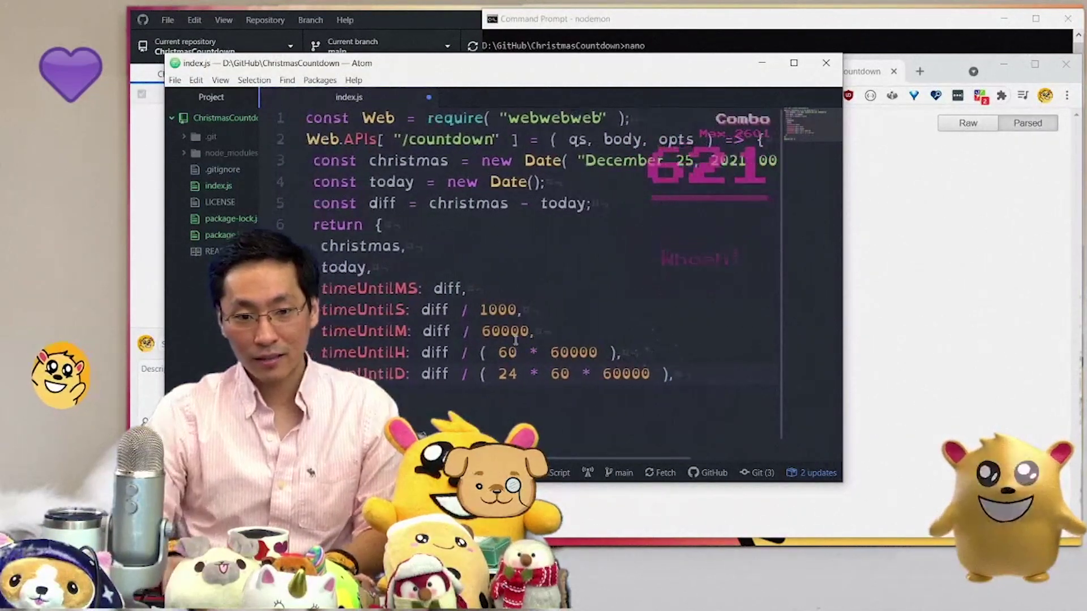
pyautogui.hotkey('ctrl', 's')
# Replace height: 100% with width: 100% and text-align: center on #countdown-text, then view the page.
pyautogui.click(941, 347)
pyautogui.press('F5')
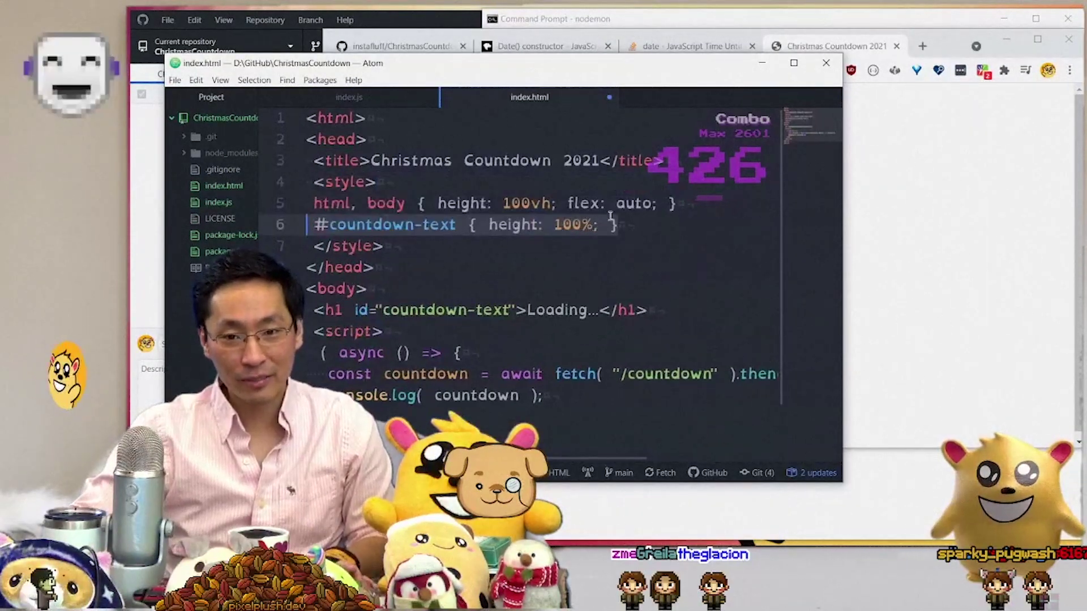
pyautogui.press('BackSpace')
pyautogui.press('BackSpace')
pyautogui.press('BackSpace')
pyautogui.write('width: ')
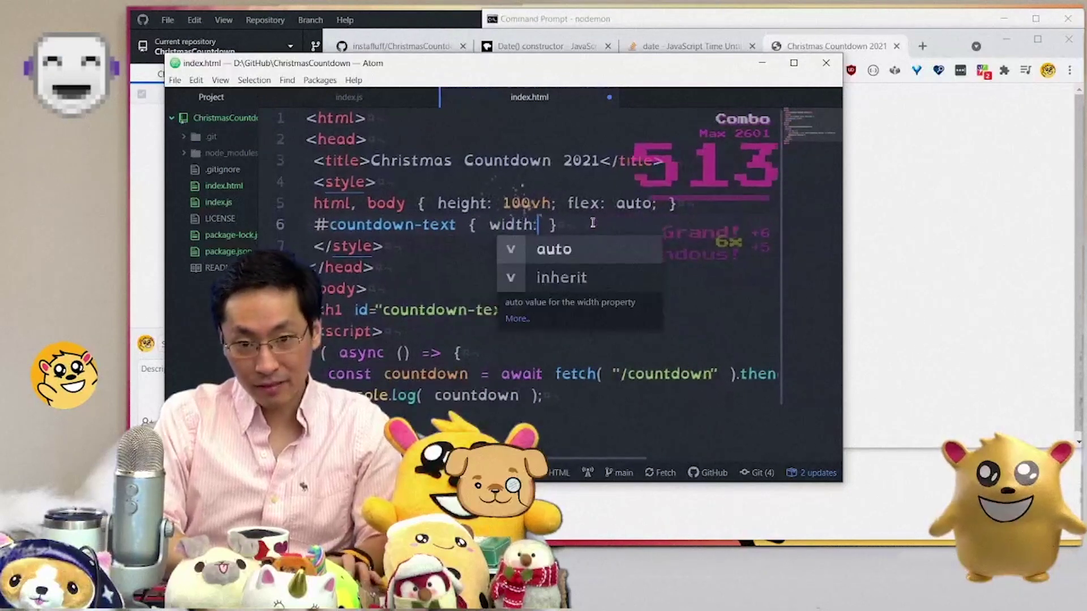
pyautogui.write('100%; ')
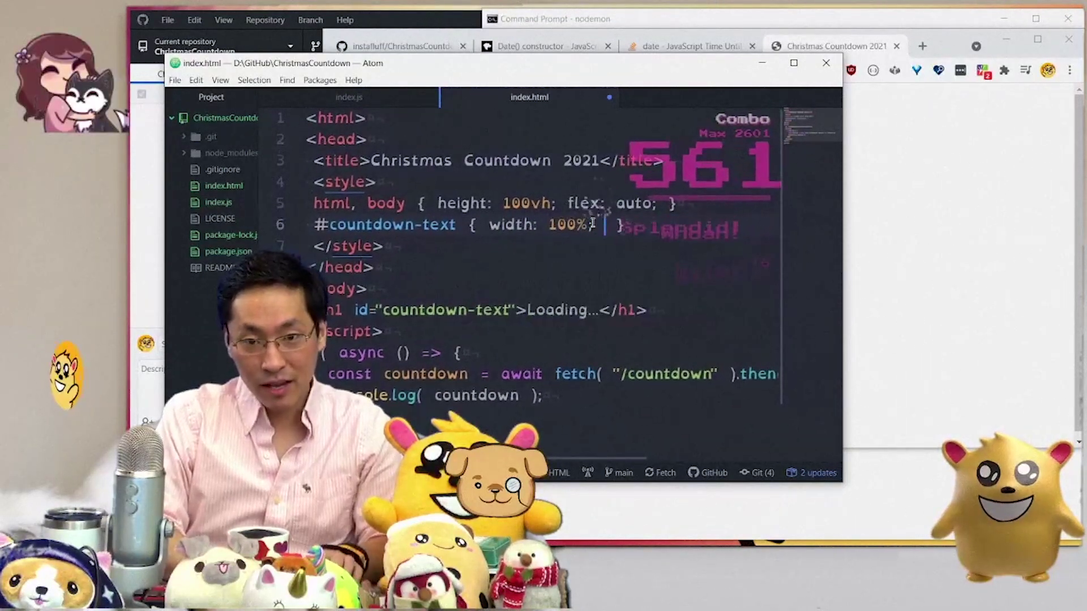
pyautogui.write('text')
pyautogui.press('Return')
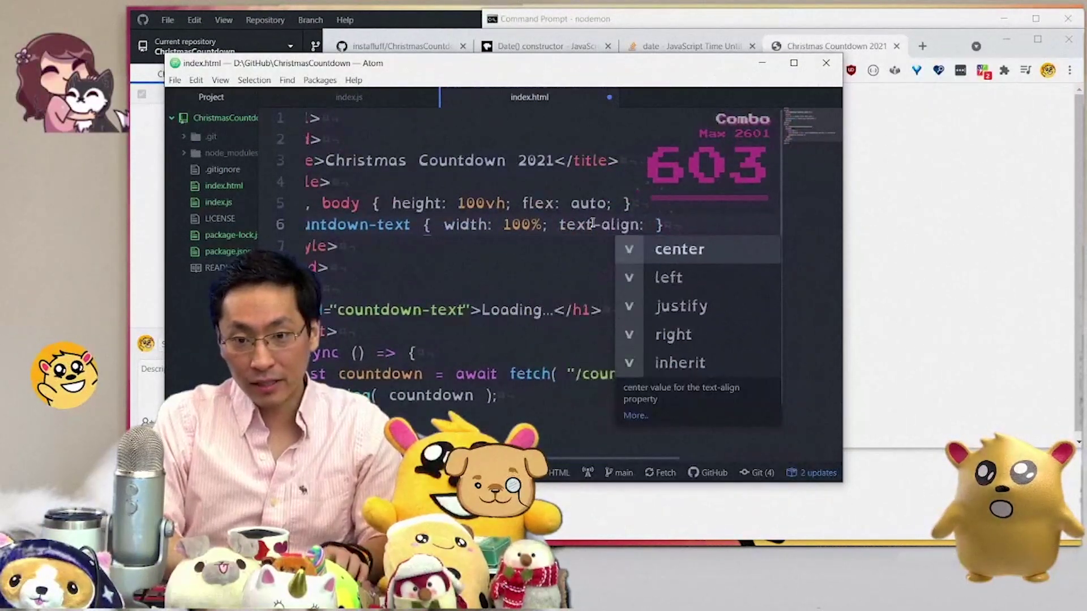
pyautogui.write('ce')
pyautogui.press('Return')
pyautogui.write(';')
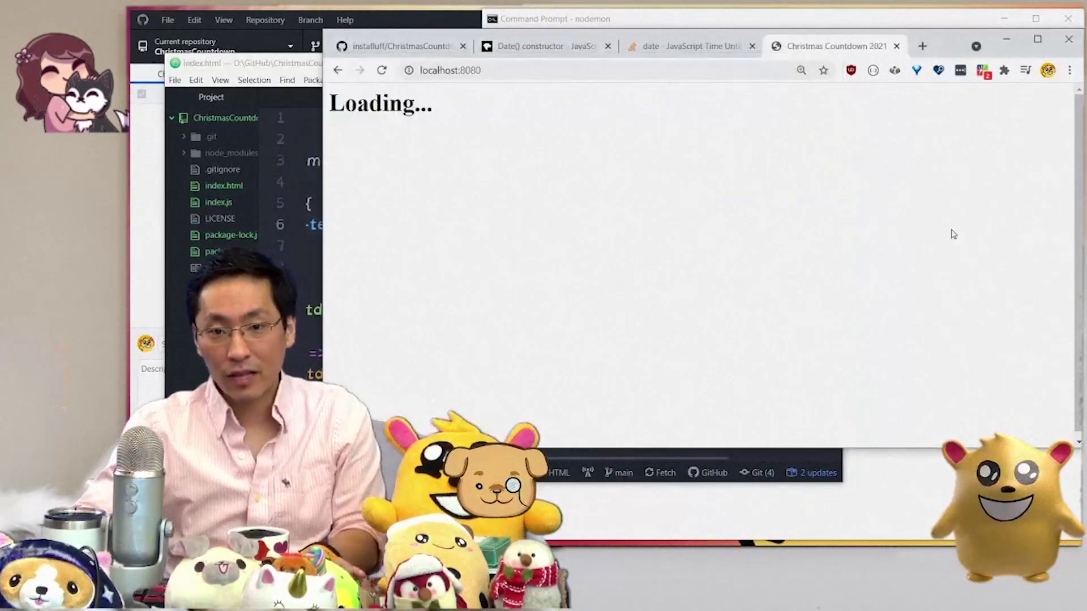
pyautogui.click(948, 233)
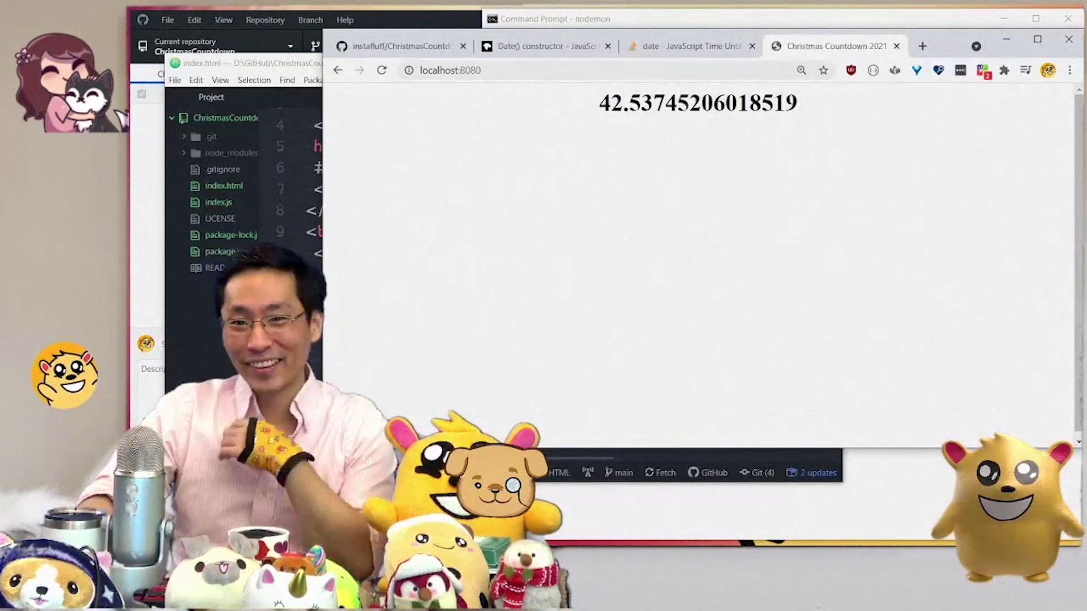
# Append .toFixed( 2 ) and 'Days Until Christmas!' to the countdown text, checking it in Chrome.
pyautogui.hotkey('alt', 'Tab')
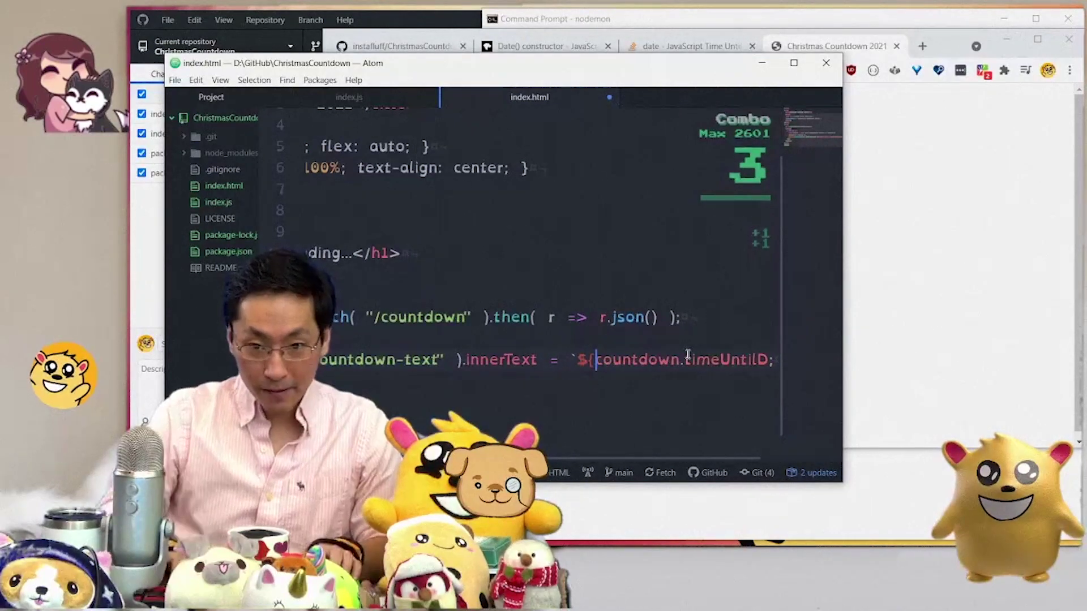
pyautogui.write('.fix')
pyautogui.press('BackSpace')
pyautogui.press('BackSpace')
pyautogui.press('BackSpace')
pyautogui.write('toFixed( 2 )} Days')
pyautogui.hotkey('ctrl', 's')
pyautogui.click(961, 142)
pyautogui.press('F5')
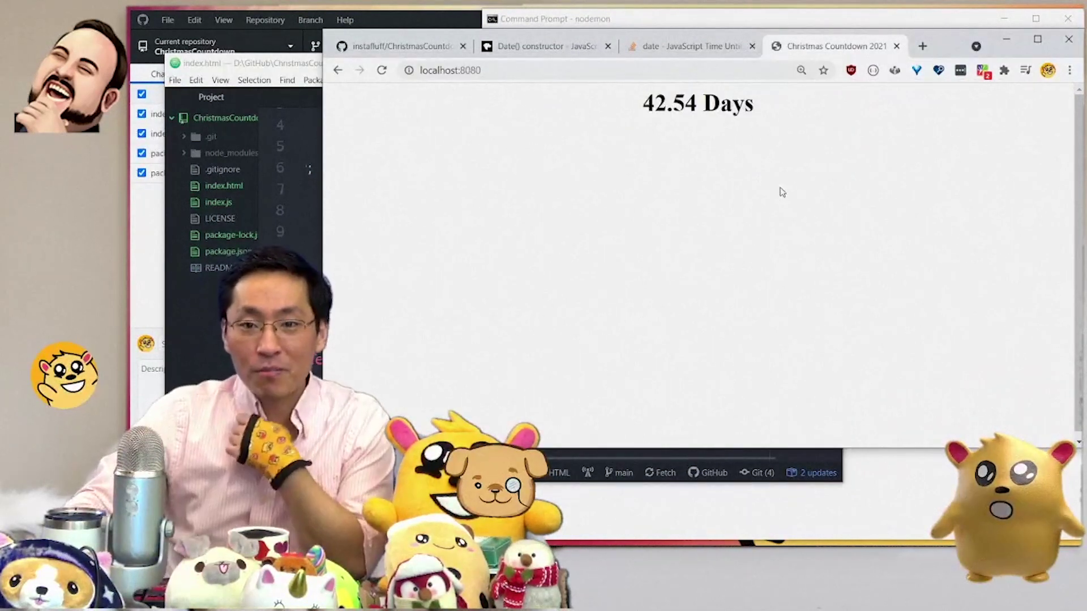
pyautogui.hotkey('alt', 'Tab')
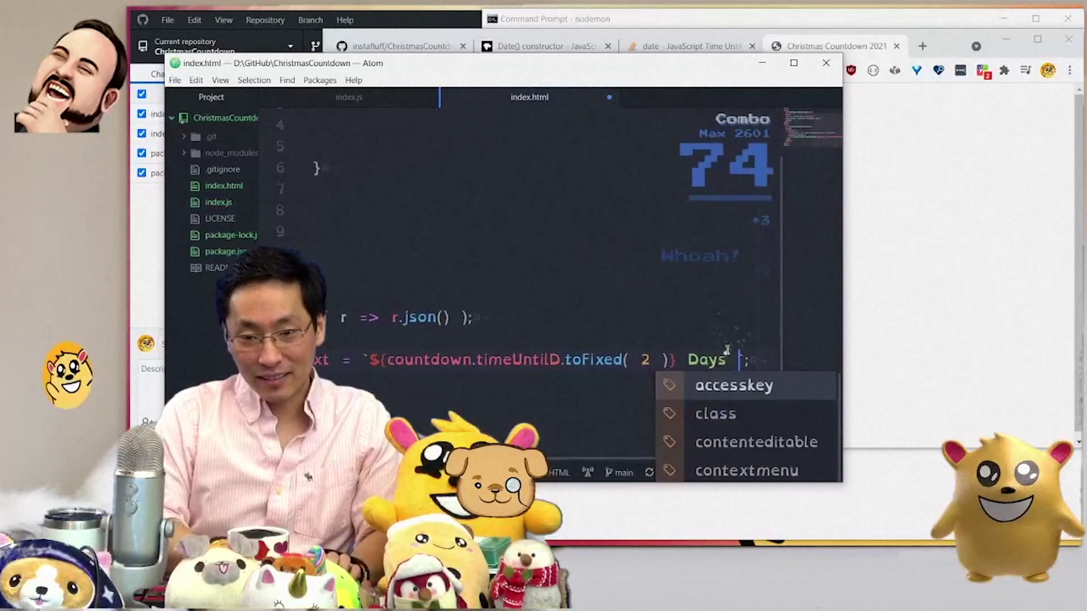
pyautogui.write('Until Christmas')
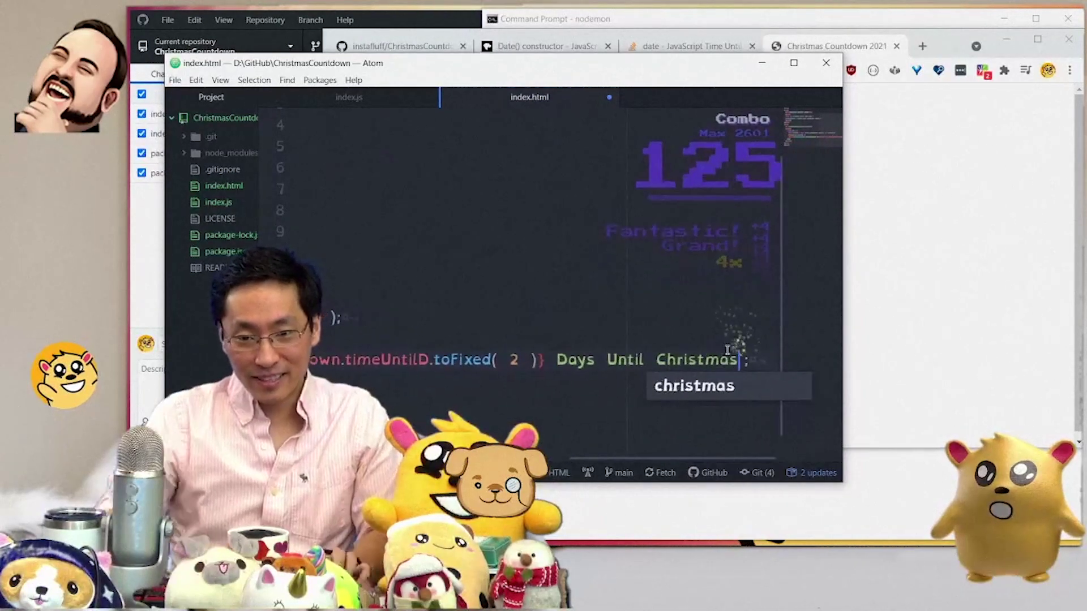
pyautogui.write('!')
pyautogui.hotkey('ctrl', 's')
pyautogui.click(964, 287)
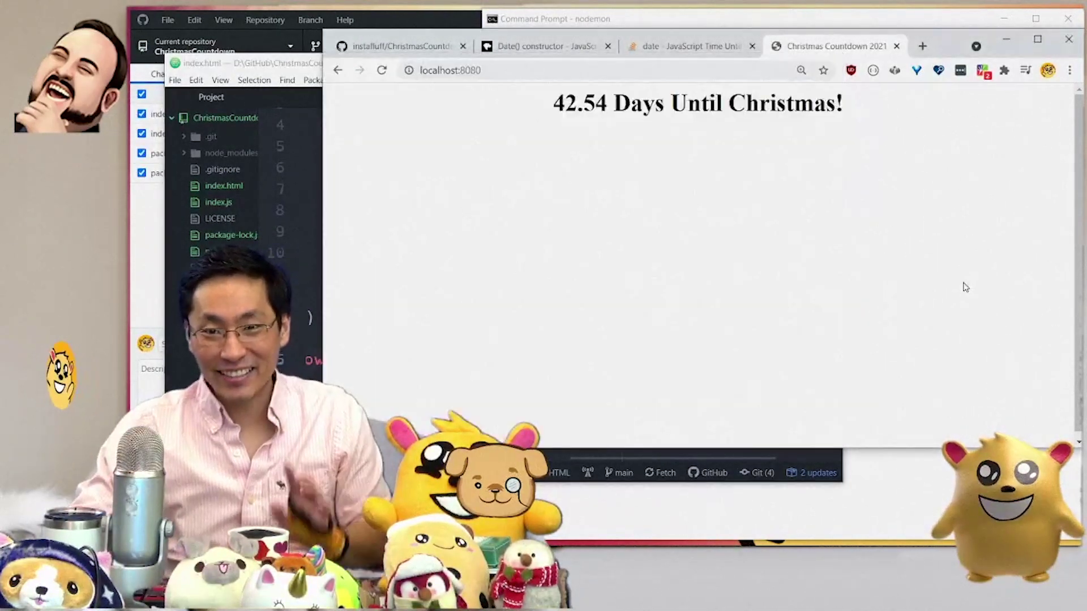
# Set #countdown-text font-size to 128 and reload the page.
pyautogui.hotkey('alt', 'Tab')
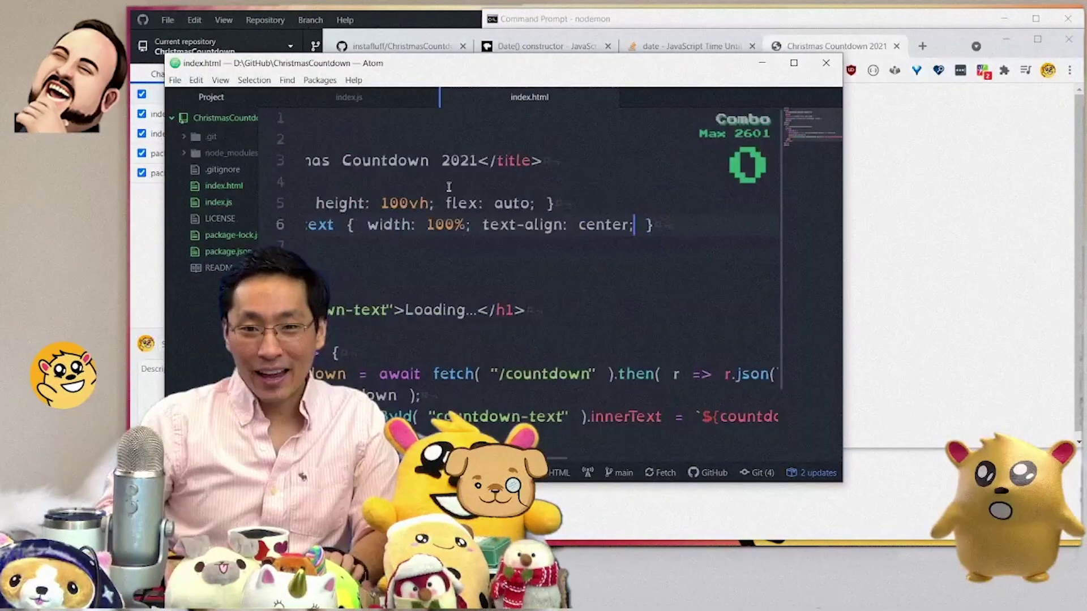
pyautogui.write('font')
pyautogui.press('Return')
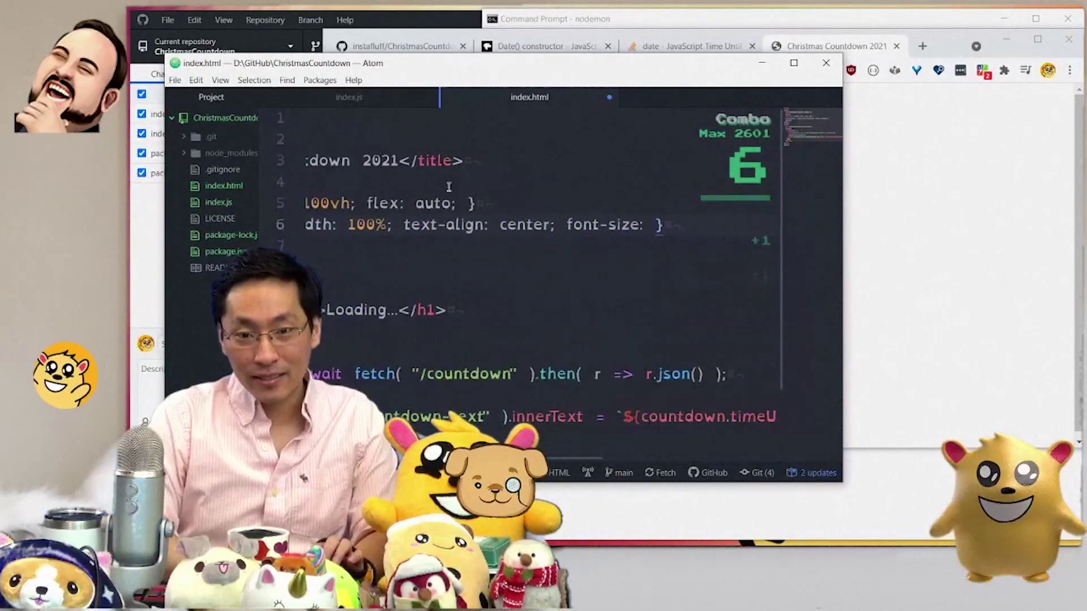
pyautogui.write('128')
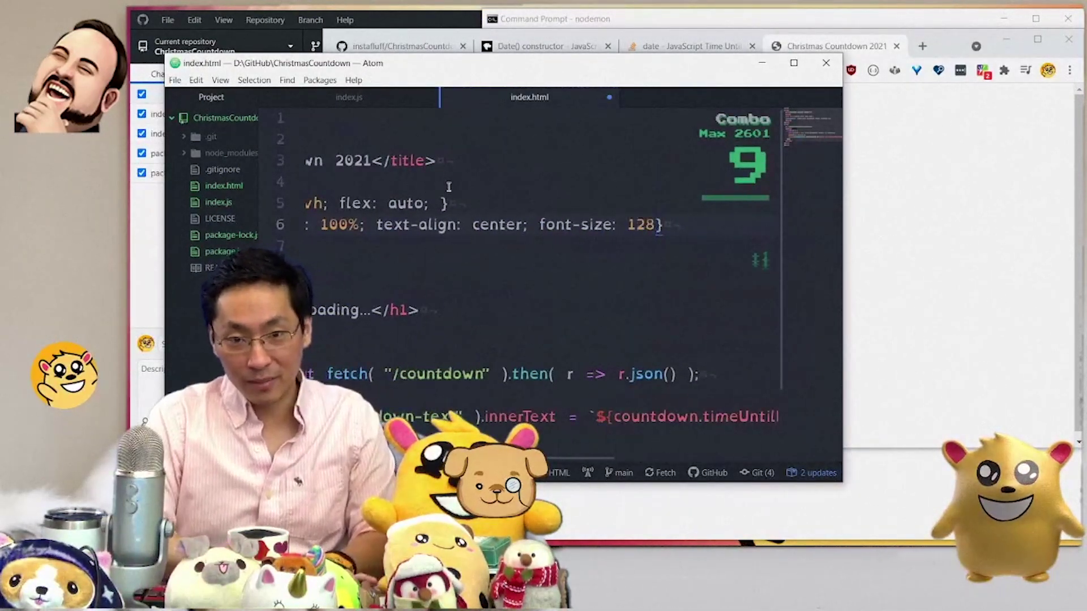
pyautogui.hotkey('ctrl', 's')
pyautogui.click(1010, 245)
pyautogui.press('F5')
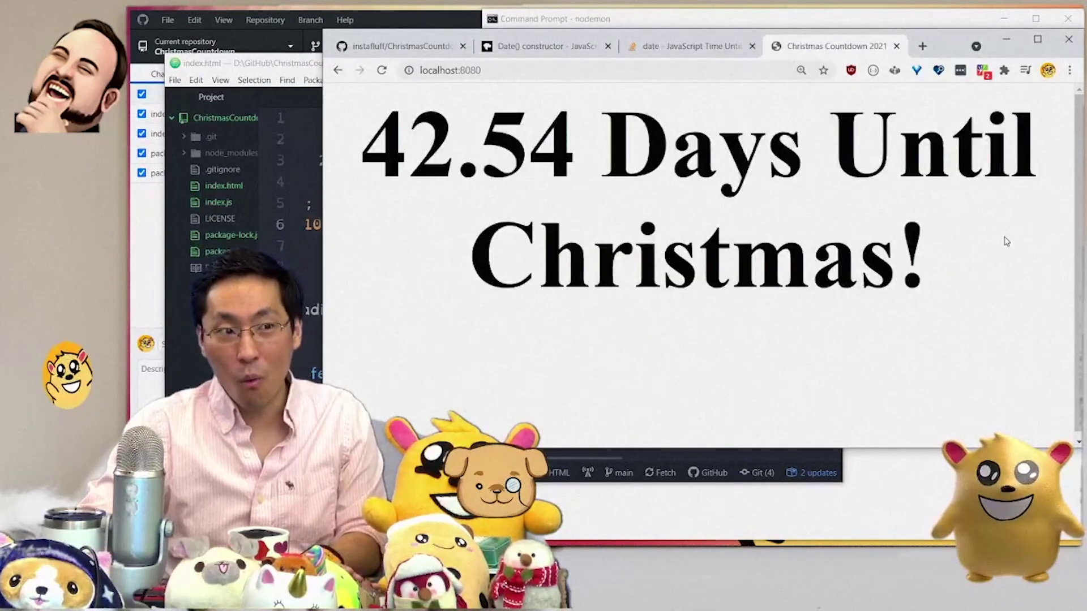
# In index.js, rename minutes to mins and subtract days * 60 in its formula.
pyautogui.hotkey('alt', 'Tab')
pyautogui.press('Return')
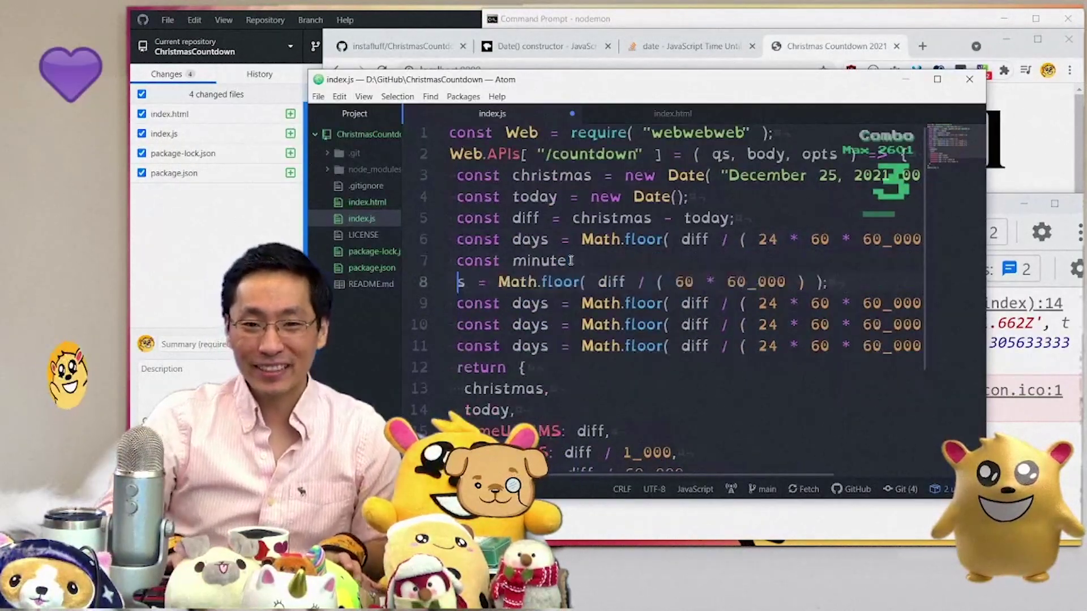
pyautogui.press('BackSpace')
pyautogui.press('BackSpace')
pyautogui.press('BackSpace')
pyautogui.click(682, 260)
pyautogui.write('( ( diff / ( 60 * 60_000')
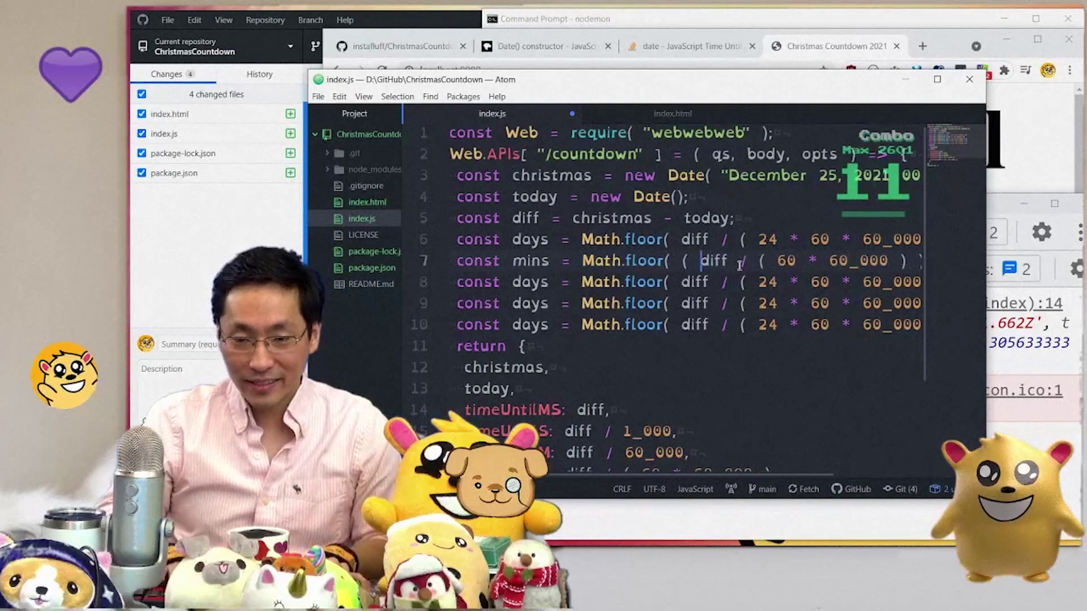
pyautogui.press('End')
pyautogui.write(')')
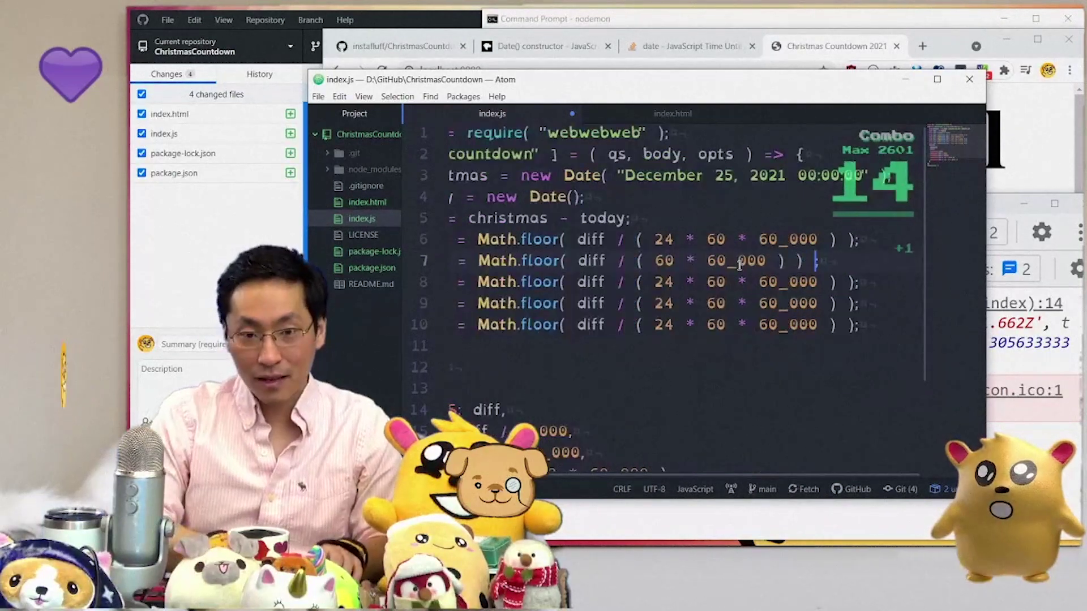
pyautogui.write(' day')
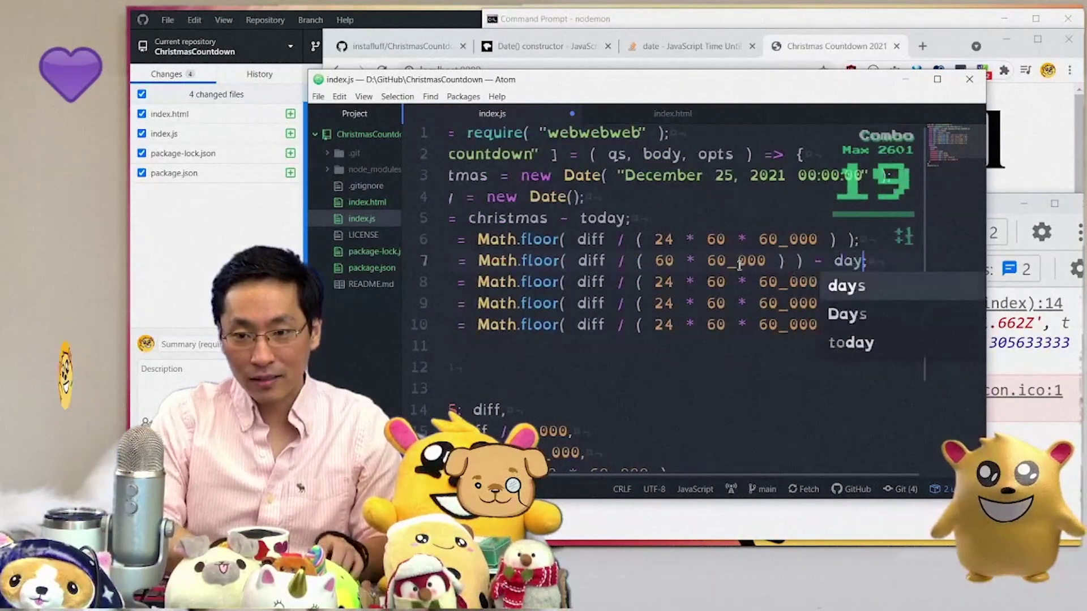
pyautogui.write('s')
pyautogui.write(');')
pyautogui.press('Left')
pyautogui.press('Left')
pyautogui.press('Left')
pyautogui.press('Left')
pyautogui.press('Left')
pyautogui.press('Left')
pyautogui.press('Left')
pyautogui.write('( days * ')
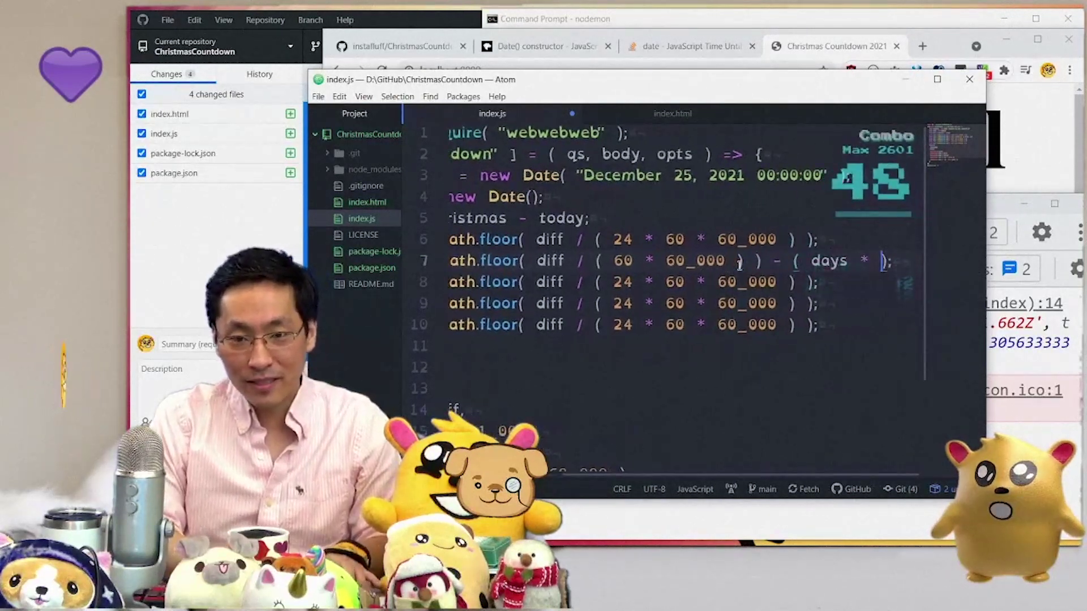
pyautogui.write('24')
pyautogui.press('BackSpace')
pyautogui.press('BackSpace')
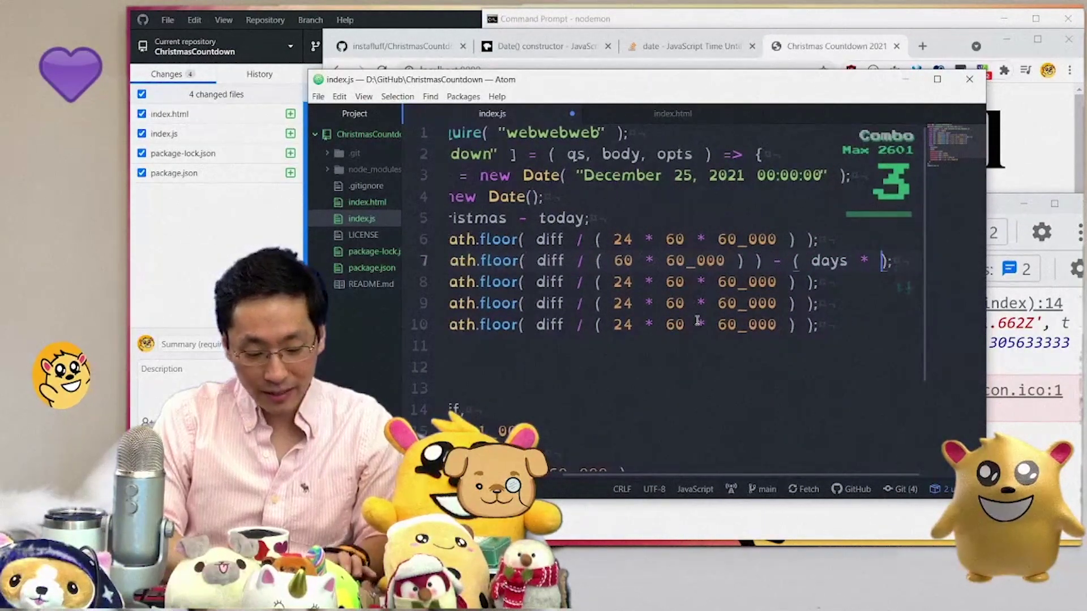
pyautogui.write('60')
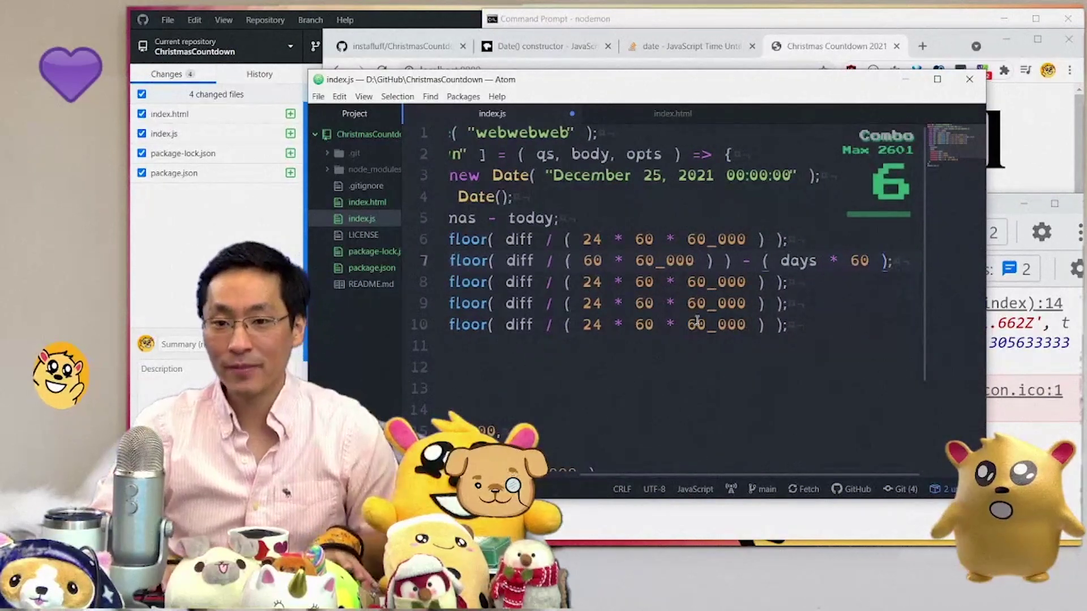
pyautogui.hotkey('ctrl', 'Return')
pyautogui.write('const ')
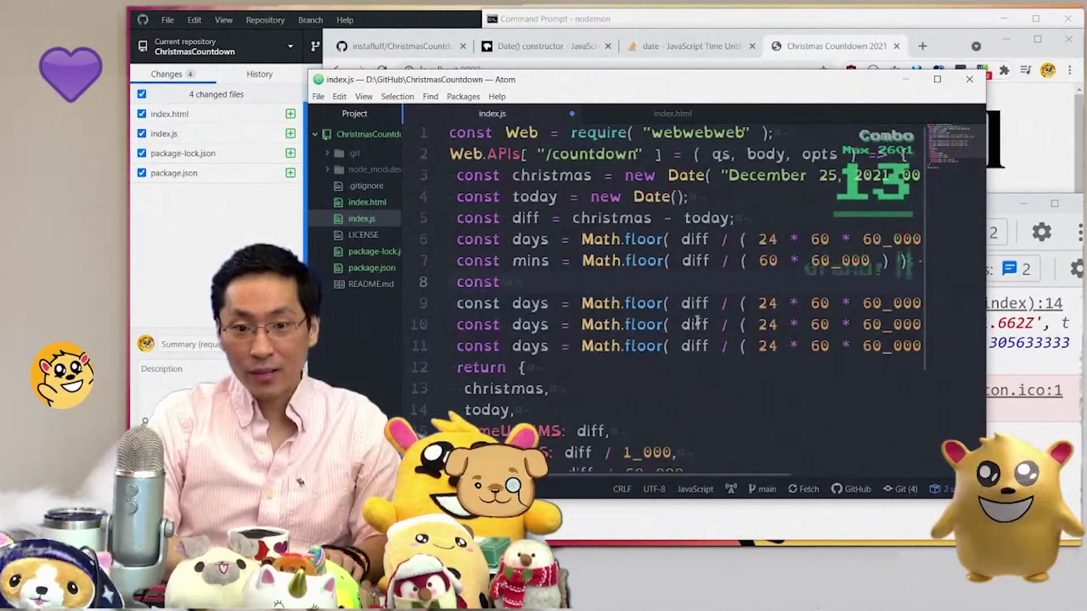
pyautogui.write('secs = ')
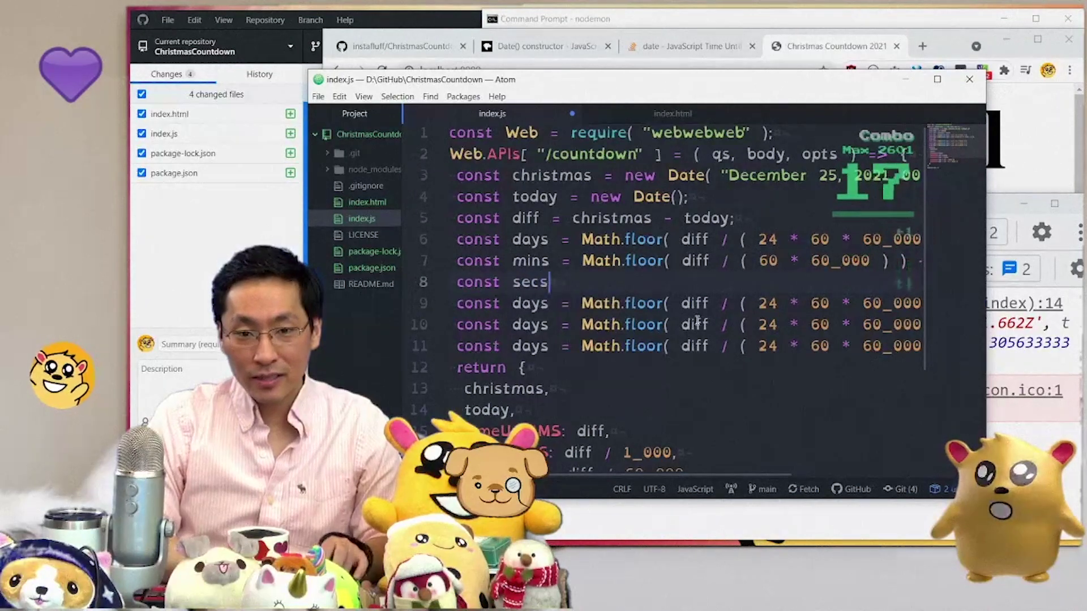
pyautogui.write('Ma')
# Duplicate the mins formula as a secs line subtracting days and mins.
pyautogui.press('BackSpace')
pyautogui.press('BackSpace')
pyautogui.moveTo(582, 260); pyautogui.dragTo(789, 261)
pyautogui.hotkey('ctrl', 'c')
pyautogui.click(799, 282)
pyautogui.hotkey('ctrl', 'v')
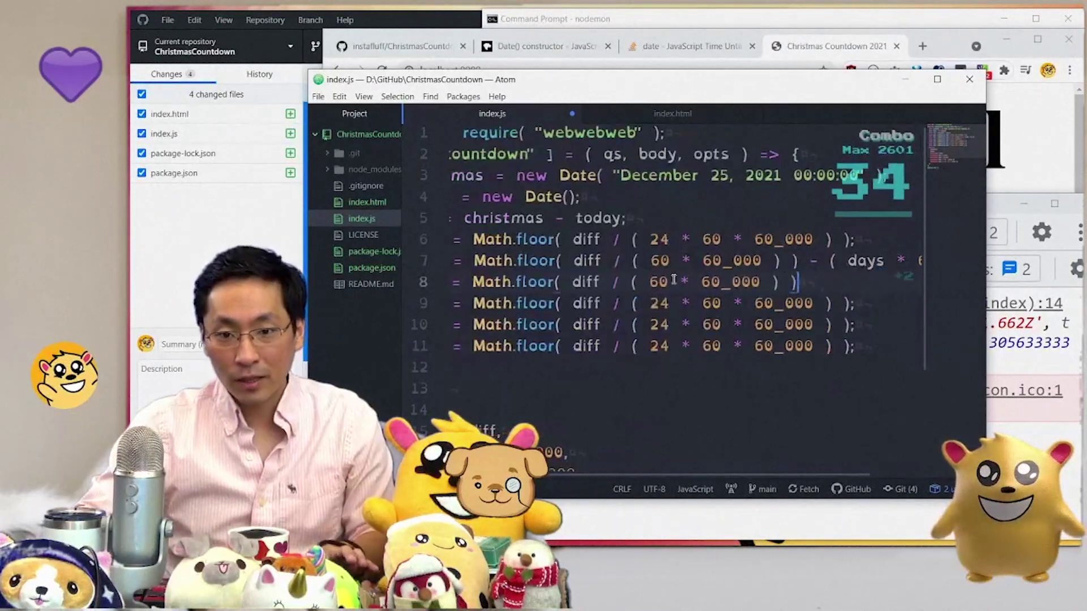
pyautogui.click(650, 281)
pyautogui.press('Delete')
pyautogui.press('Delete')
pyautogui.press('Delete')
pyautogui.press('End')
pyautogui.write('- ( days * ')
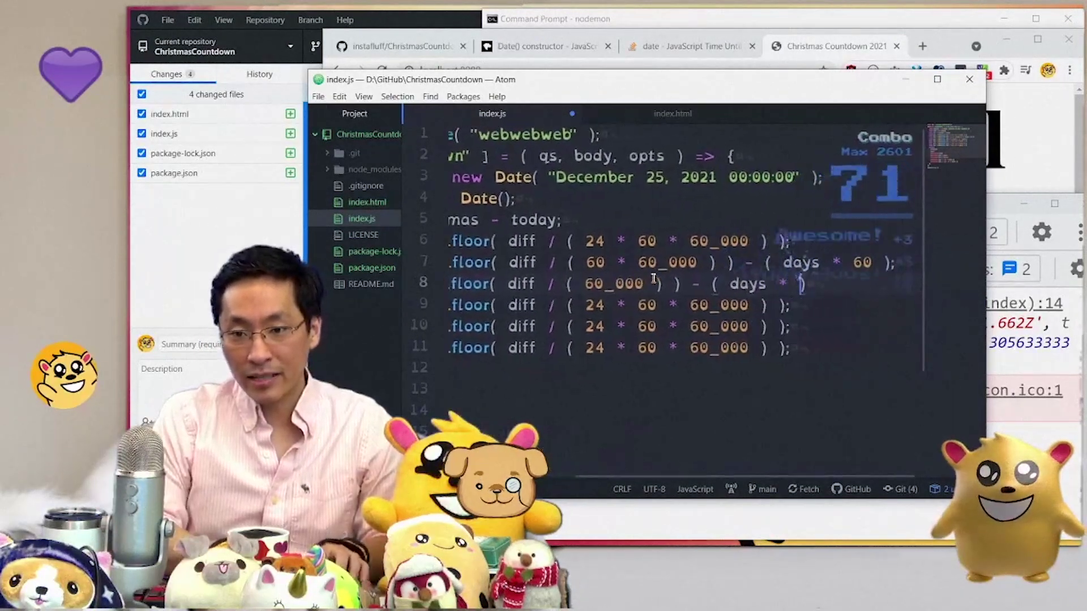
pyautogui.write('60 * 60 + ')
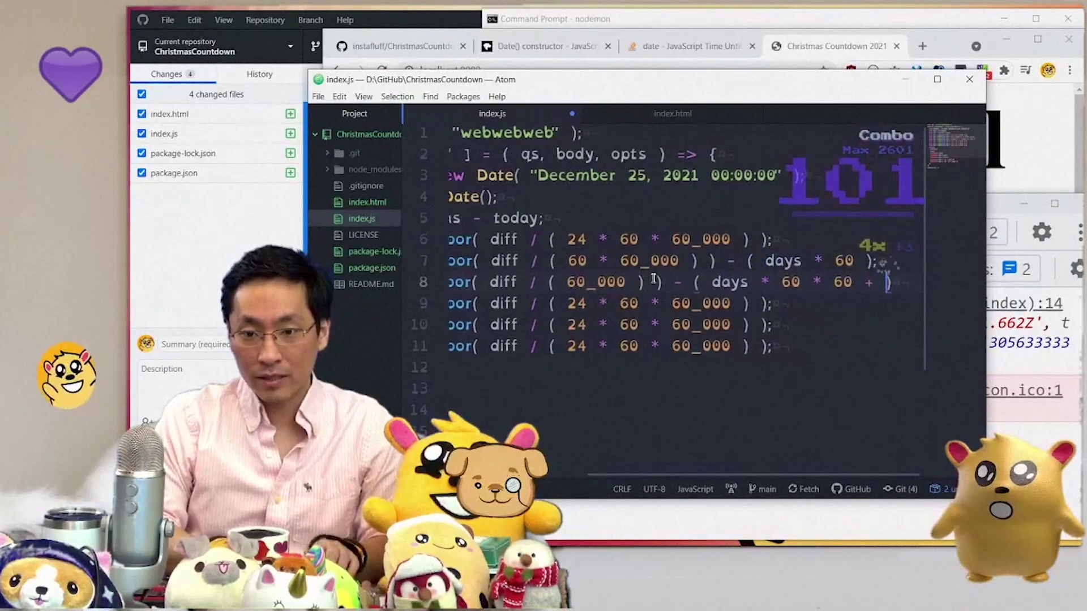
pyautogui.write('mins *(')
pyautogui.press('BackSpace')
pyautogui.press('BackSpace')
pyautogui.write('60')
# Save index.js and check the logged values and the countdown page.
pyautogui.hotkey('ctrl', 's')
pyautogui.hotkey('alt', 'Tab')
pyautogui.click(863, 44)
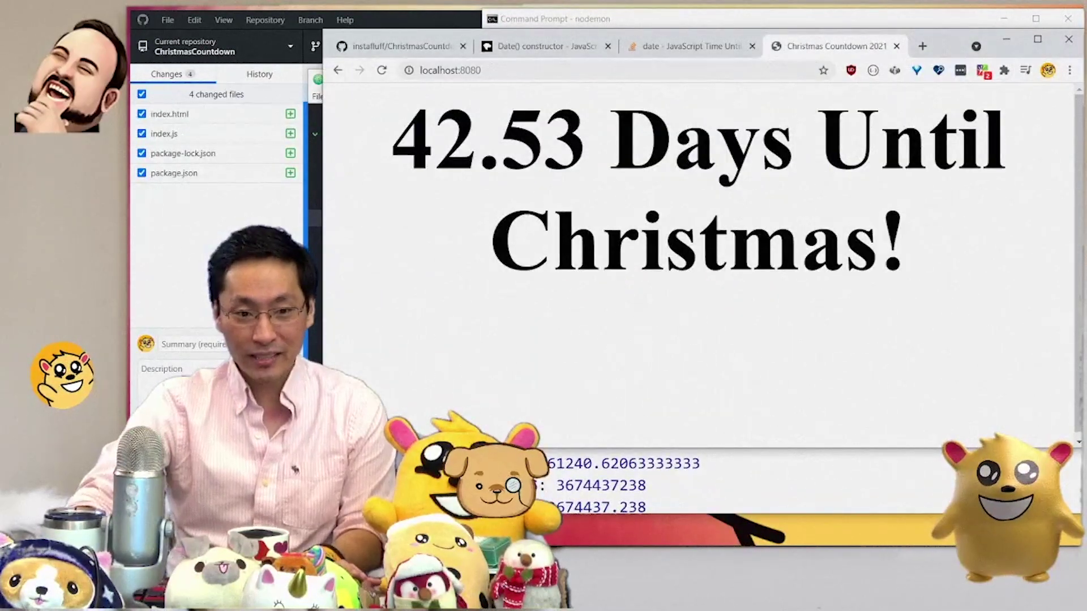
# Rework line 15 of index.html so its labels read Days, Hours and Mins.
pyautogui.hotkey('alt', 'Tab')
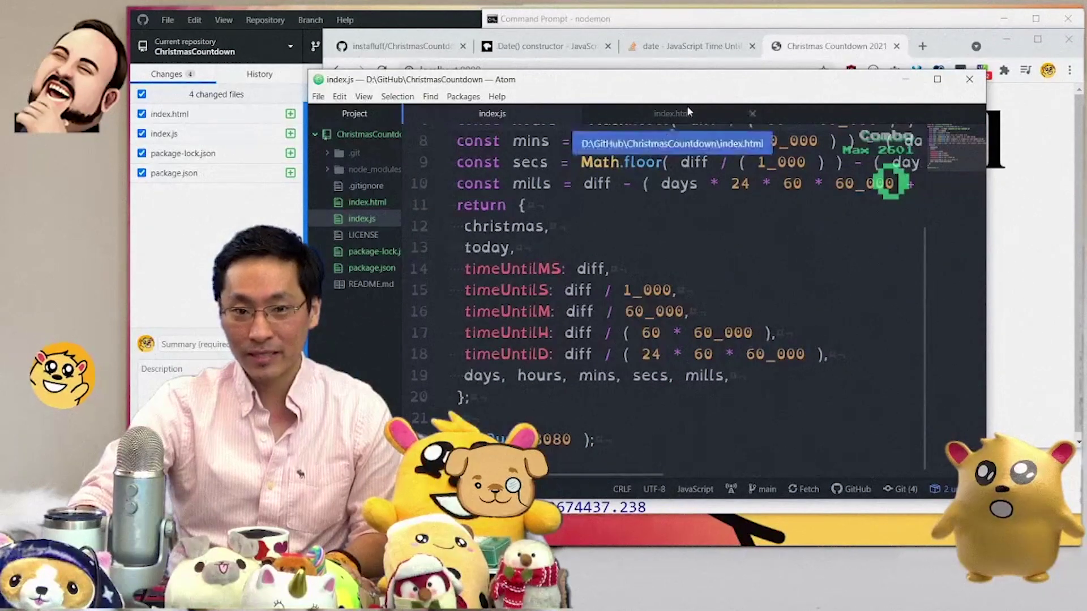
pyautogui.click(671, 113)
pyautogui.write('( 2 )} Days ${countdown.days.toFixed( 2 )} Ur')
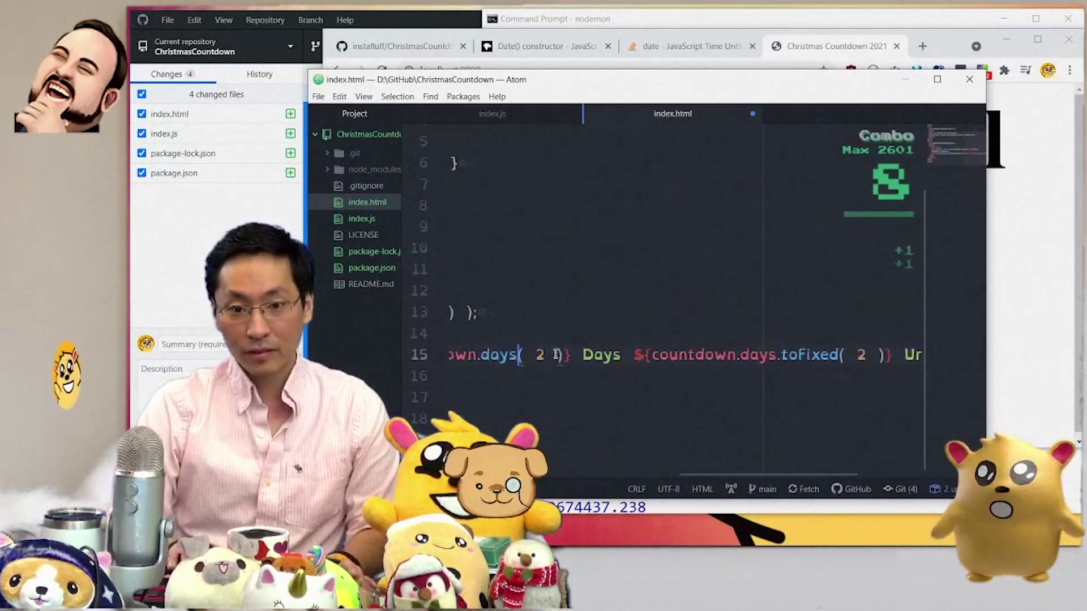
pyautogui.press('BackSpace')
pyautogui.press('BackSpace')
pyautogui.press('BackSpace')
pyautogui.press('BackSpace')
pyautogui.press('Delete')
pyautogui.press('Delete')
pyautogui.press('Delete')
pyautogui.press('Delete')
pyautogui.press('Delete')
pyautogui.press('Delete')
pyautogui.write('.hours')
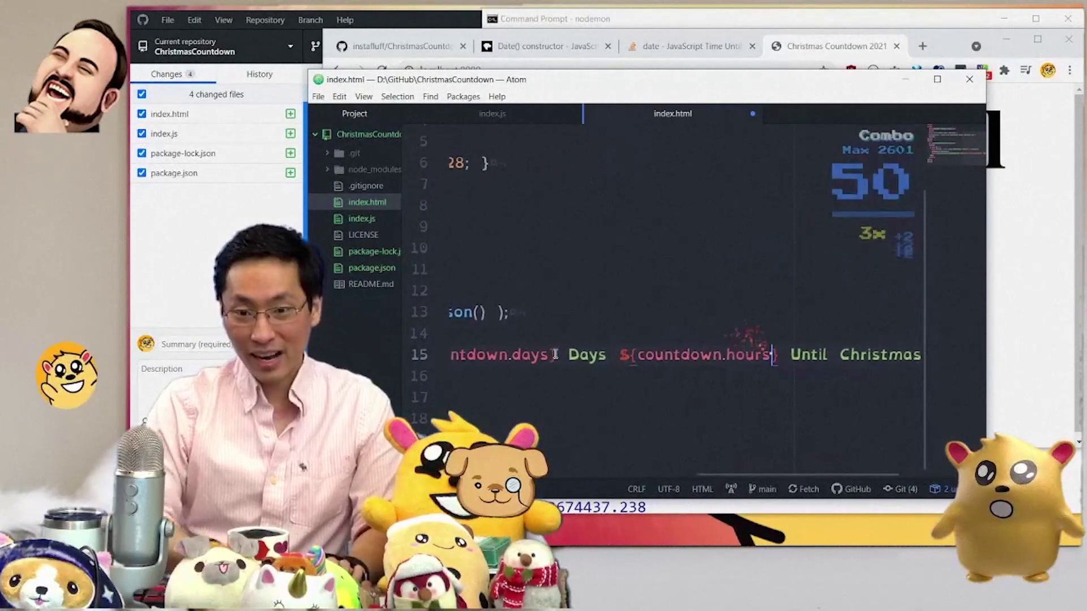
pyautogui.write('  H')
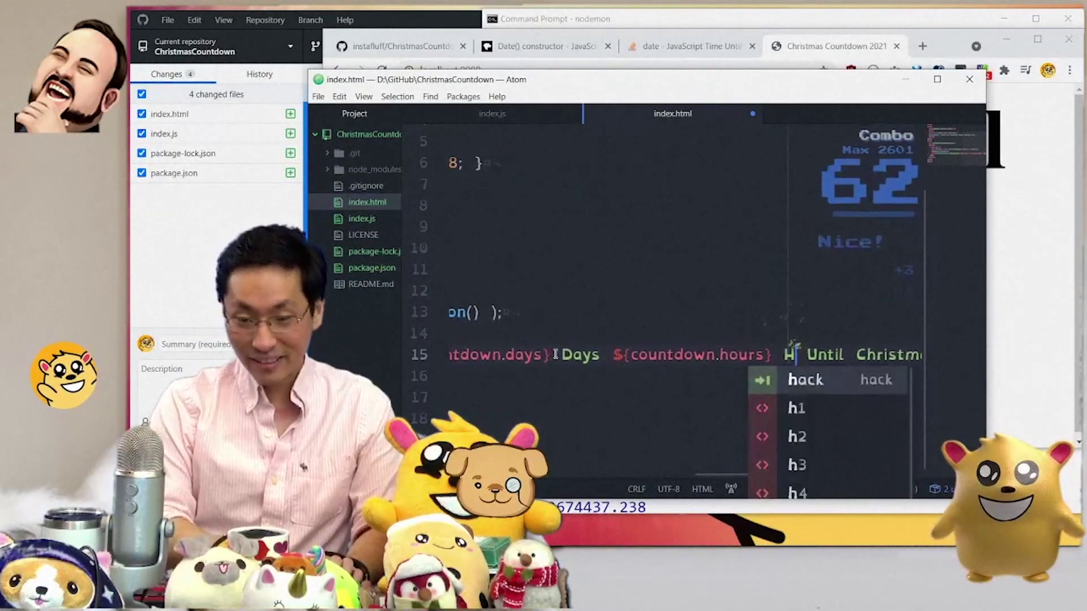
pyautogui.write('ours')
pyautogui.press('Escape')
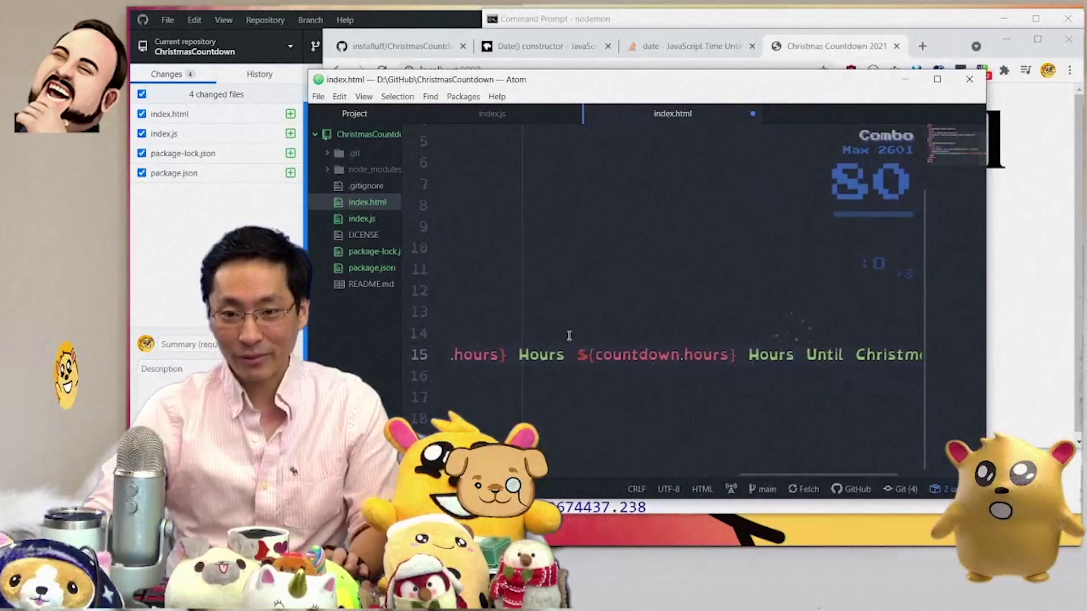
pyautogui.press('BackSpace')
pyautogui.press('BackSpace')
pyautogui.press('BackSpace')
pyautogui.write('Mins')
pyautogui.click(726, 355)
pyautogui.press('BackSpace')
pyautogui.press('BackSpace')
pyautogui.press('BackSpace')
pyautogui.write('mins')
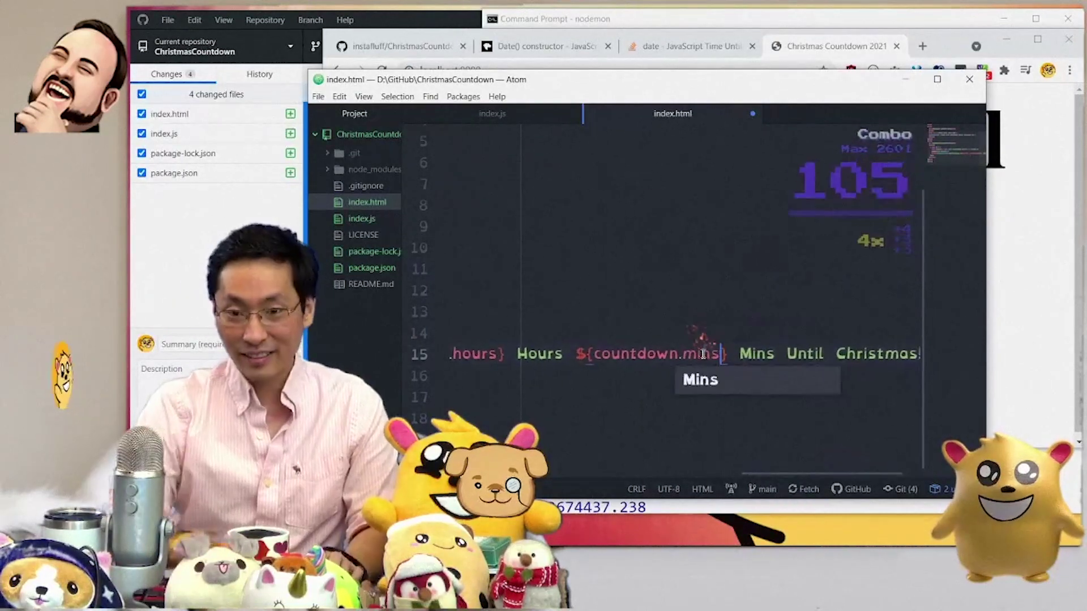
# Add Secs and MS values to the message, then check it on localhost:8080.
pyautogui.click(776, 349)
pyautogui.hotkey('ctrl', 'v')
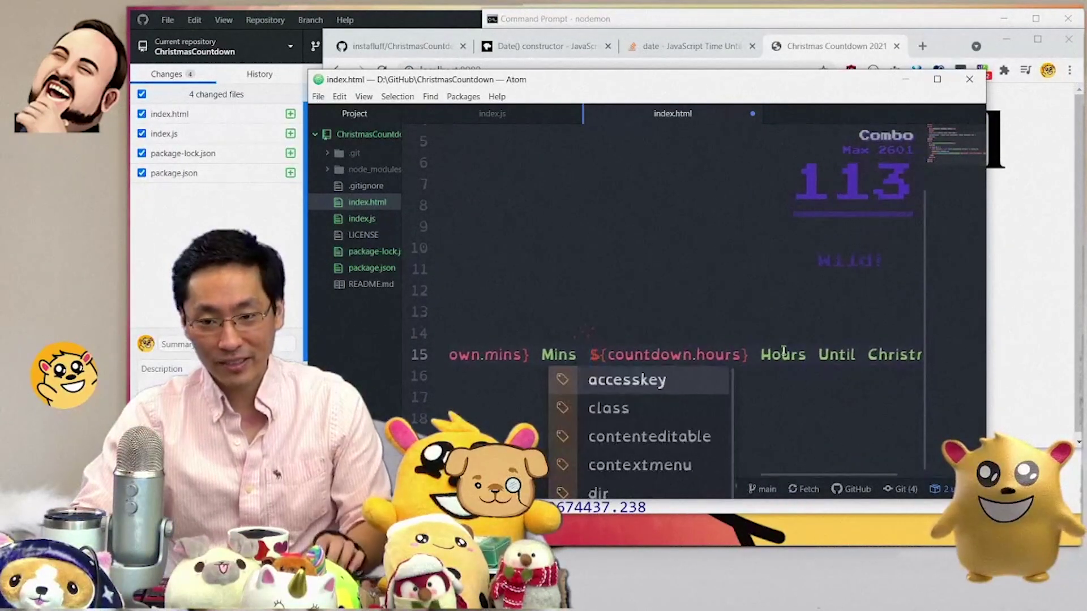
pyautogui.doubleClick(779, 353)
pyautogui.write('Secs')
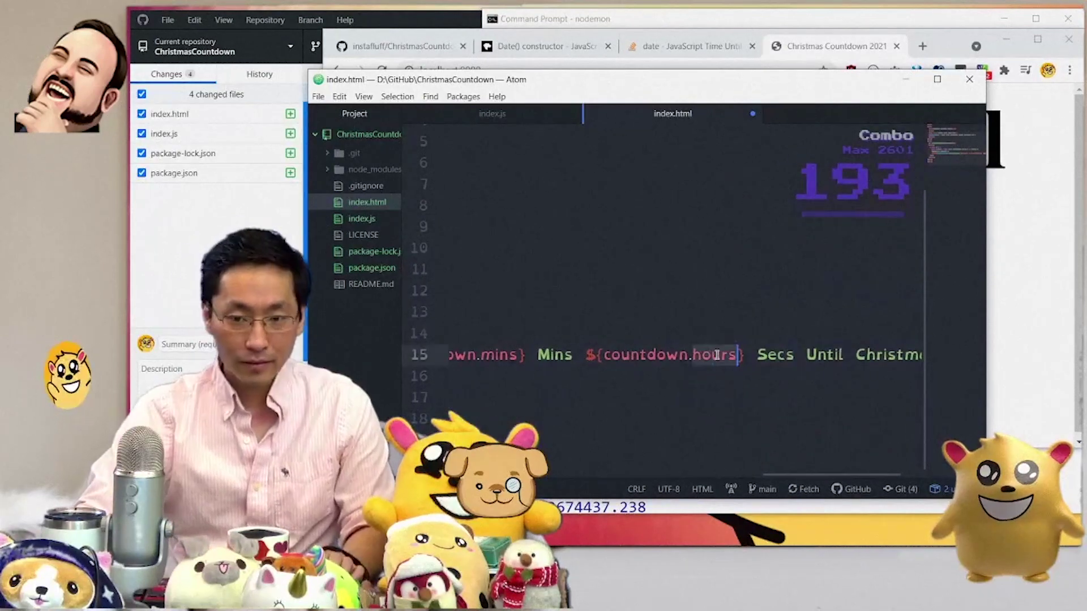
pyautogui.doubleClick(717, 356)
pyautogui.write('secs}')
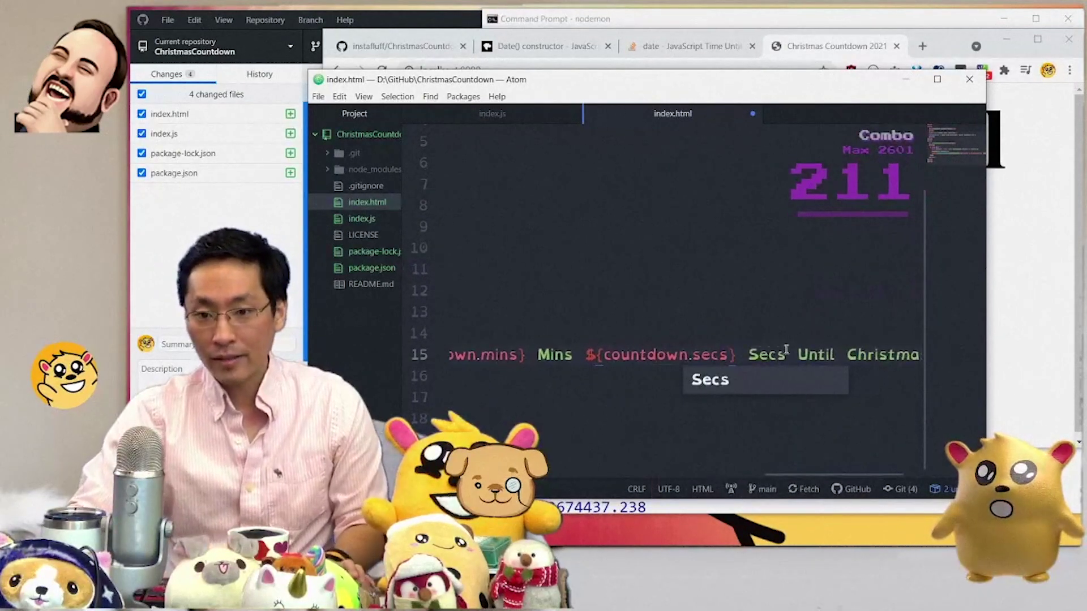
pyautogui.hotkey('ctrl', 'v')
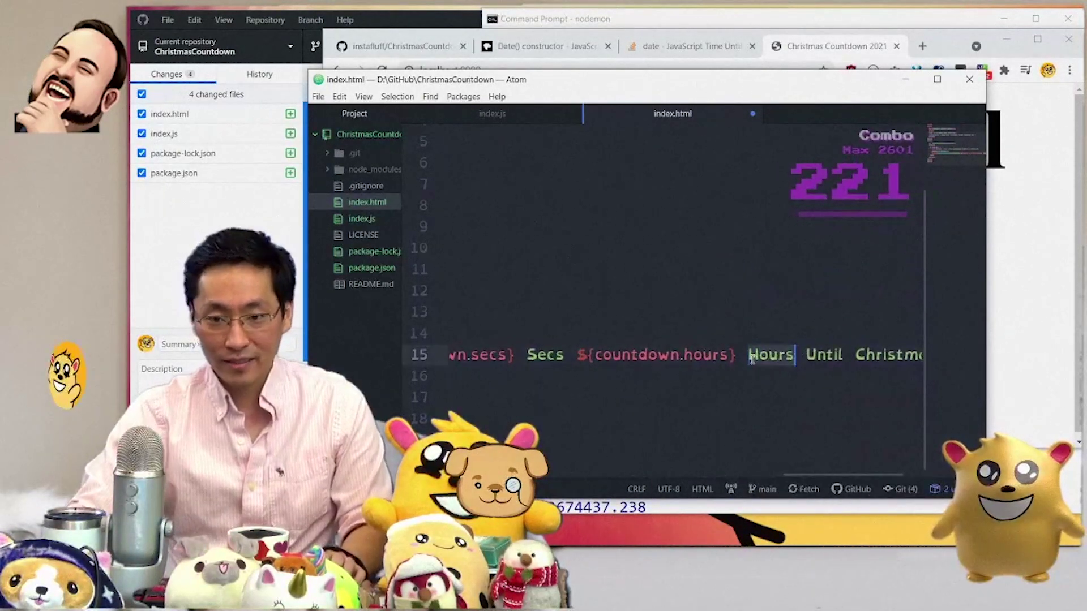
pyautogui.write('MS')
pyautogui.doubleClick(698, 353)
pyautogui.write('millis')
pyautogui.click(1022, 264)
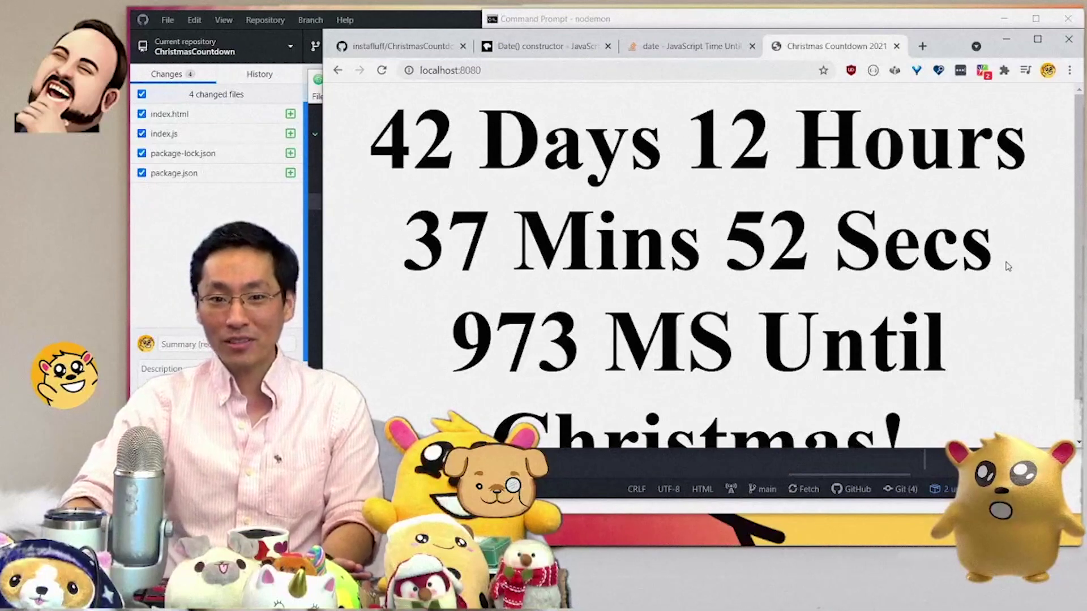
pyautogui.scroll(-1, 1007, 265)
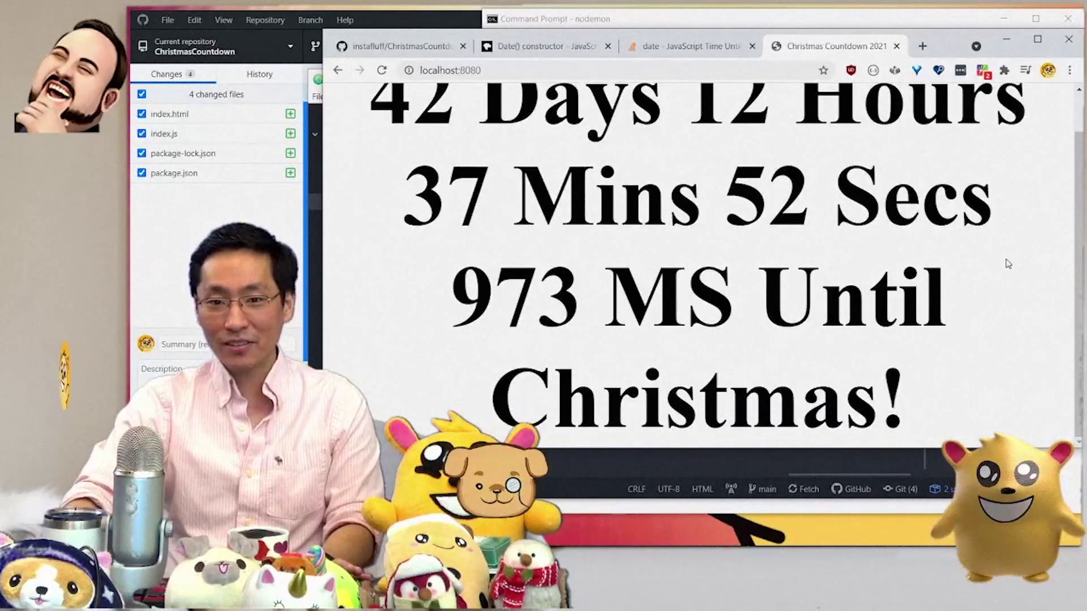
# Wrap the index.html fetch code in a 1000 ms setInterval, then undo it.
pyautogui.hotkey('alt', 'Tab')
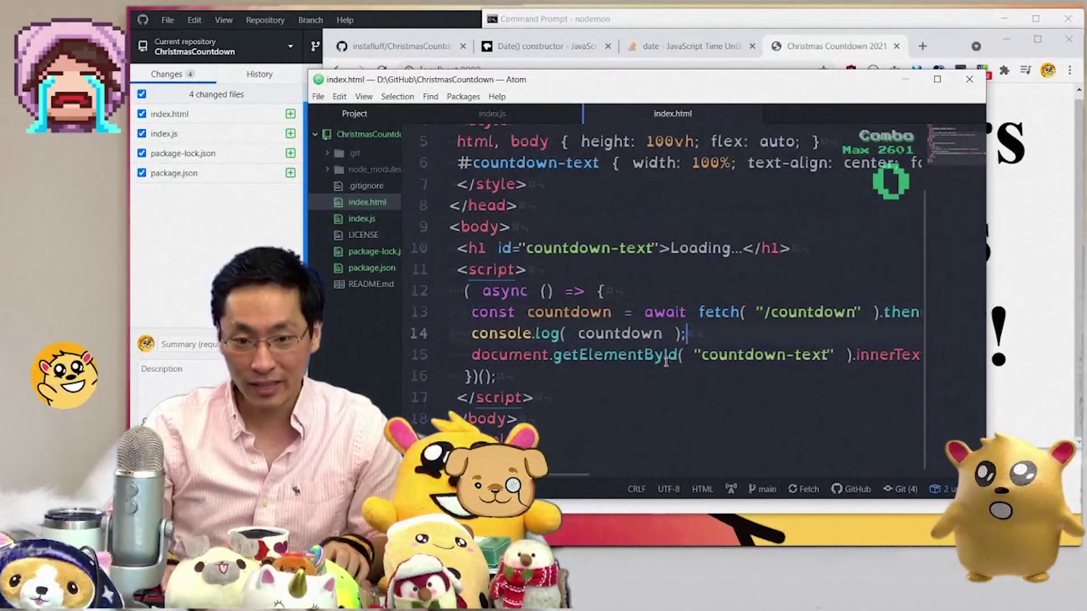
pyautogui.hotkey('ctrl', 'Return')
pyautogui.hotkey('ctrl', 'Return')
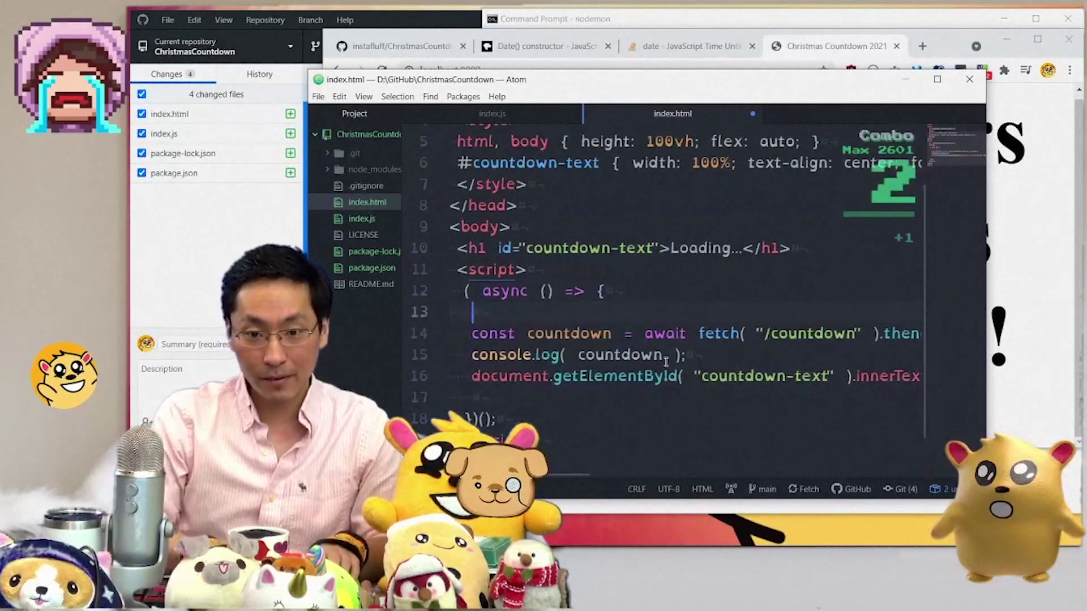
pyautogui.write('setT')
pyautogui.press('BackSpace')
pyautogui.press('BackSpace')
pyautogui.press('BackSpace')
pyautogui.write('Interval( () => {')
pyautogui.press('Return')
pyautogui.write(', 1000 );')
pyautogui.hotkey('ctrl', 'x')
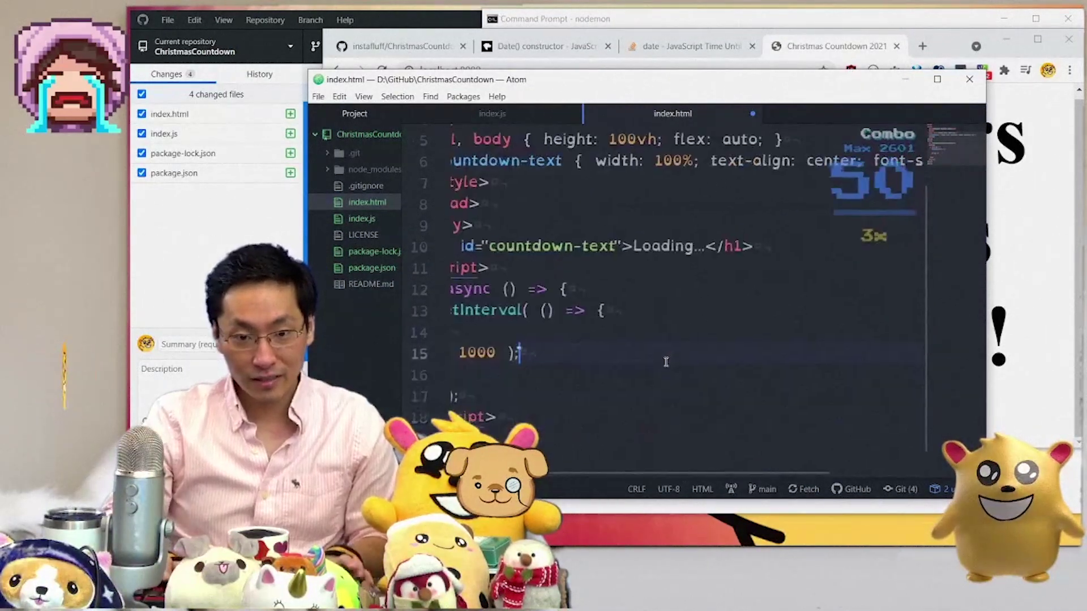
pyautogui.press('Up')
pyautogui.hotkey('ctrl', 'v')
pyautogui.hotkey('ctrl', 'z')
pyautogui.hotkey('ctrl', 'z')
pyautogui.hotkey('ctrl', 'z')
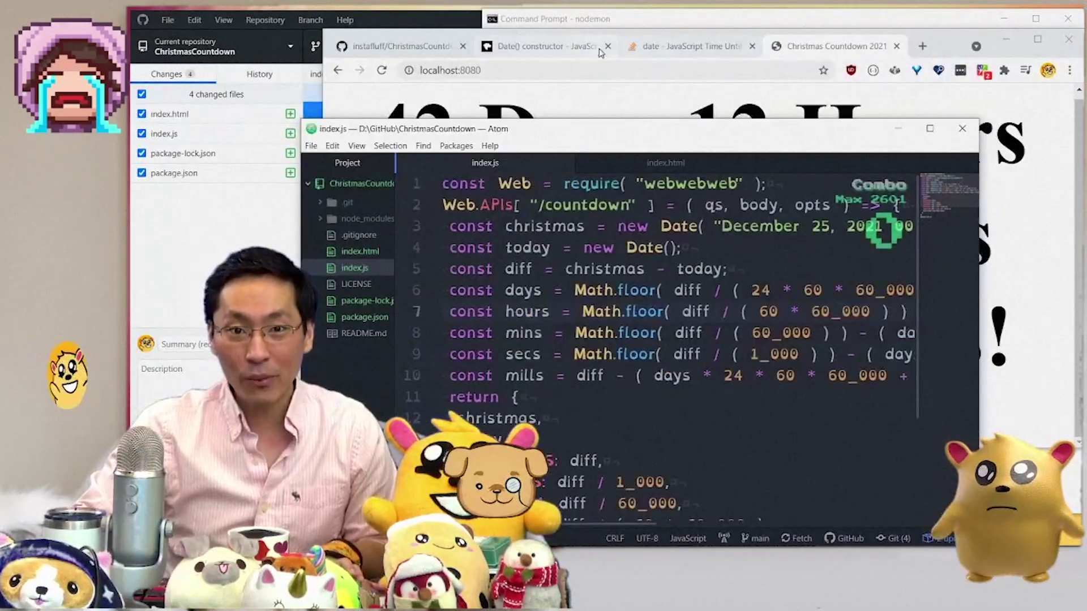
# Review the index.html diff, then delete its console.log line in Atom.
pyautogui.click(650, 26)
pyautogui.click(170, 114)
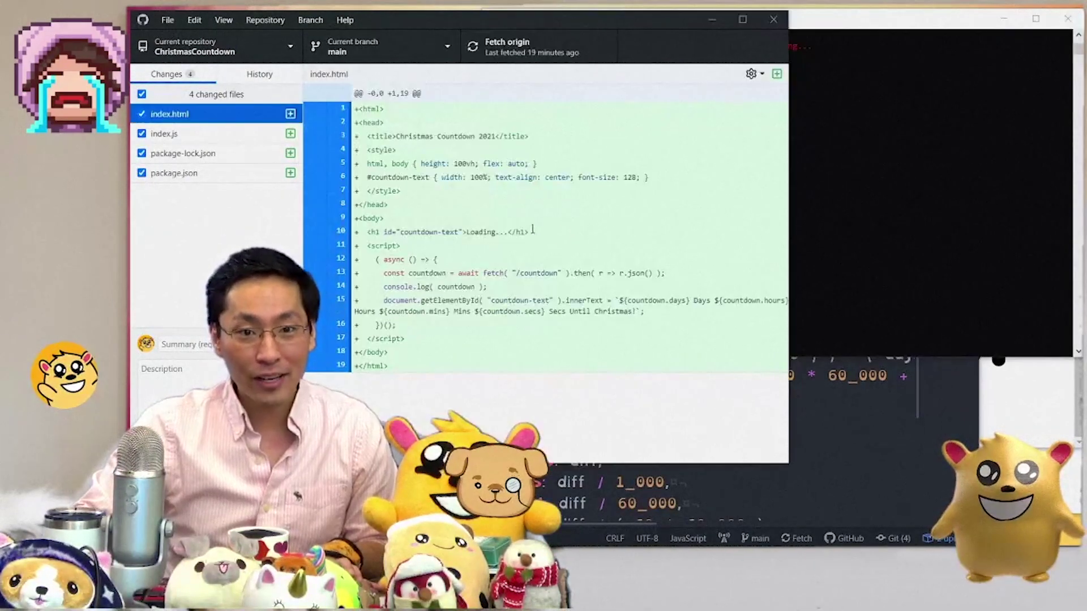
pyautogui.click(790, 493)
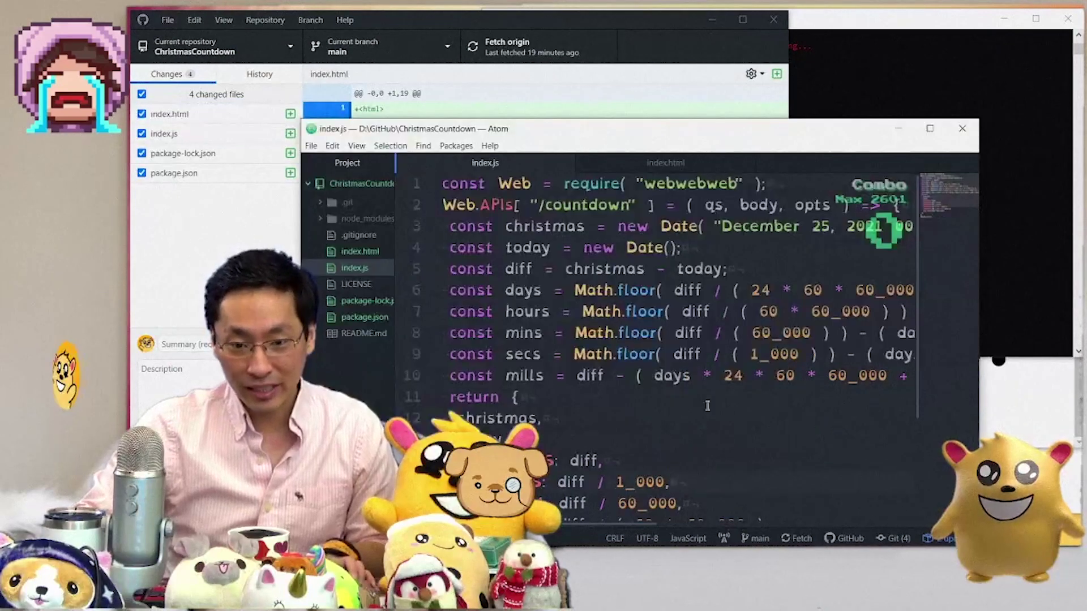
pyautogui.scroll(-3, 712, 395)
pyautogui.click(670, 161)
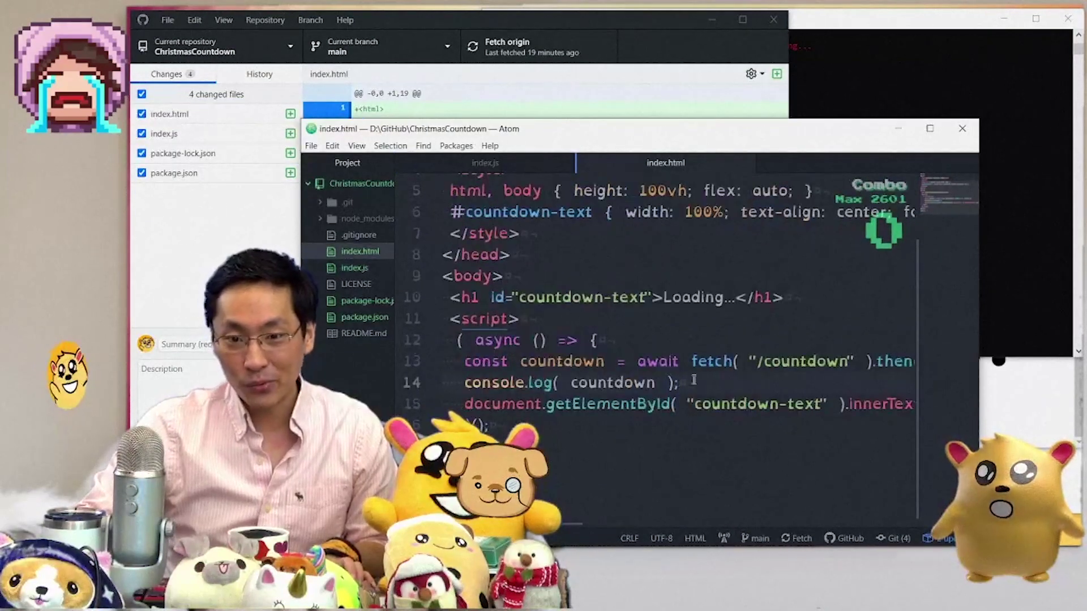
pyautogui.hotkey('shift', 'Home')
pyautogui.press('BackSpace')
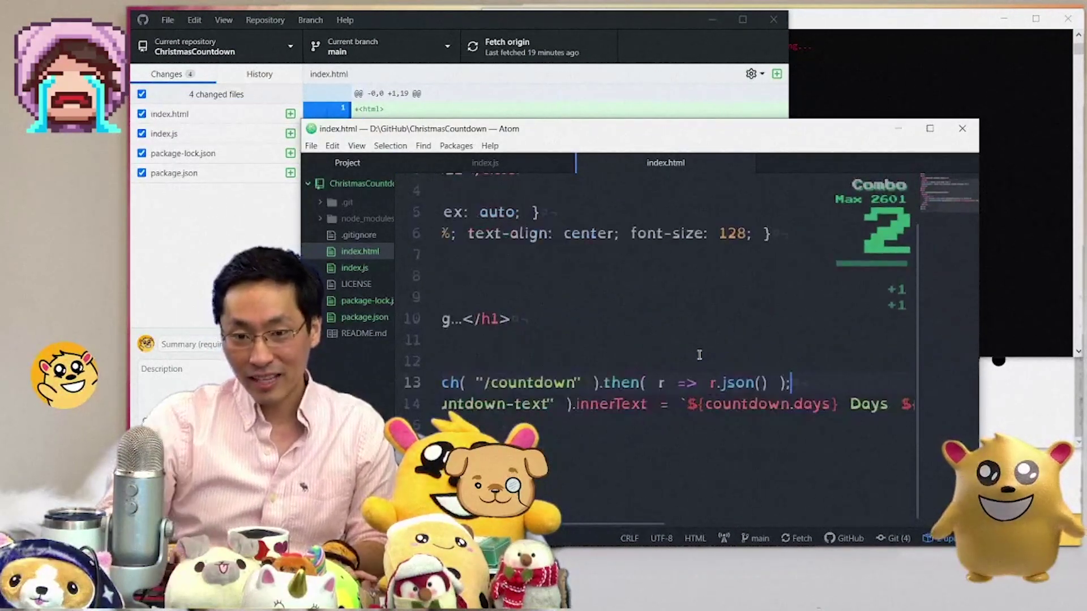
# Open portal.azure.com in a new tab and search for Kubernetes services.
pyautogui.hotkey('alt', 'Tab')
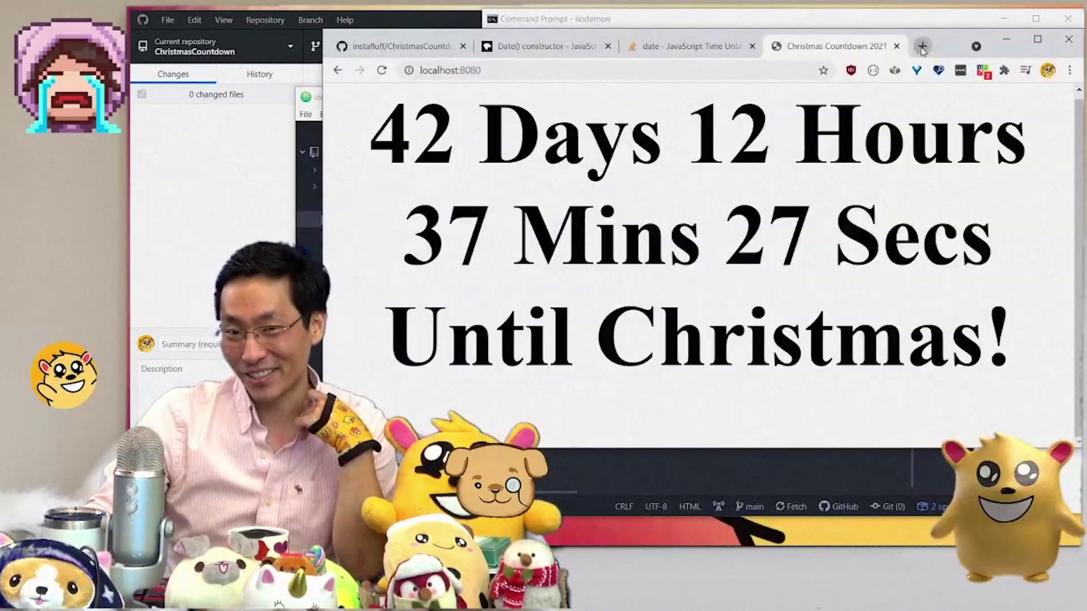
pyautogui.click(921, 46)
pyautogui.write('porta')
pyautogui.press('Return')
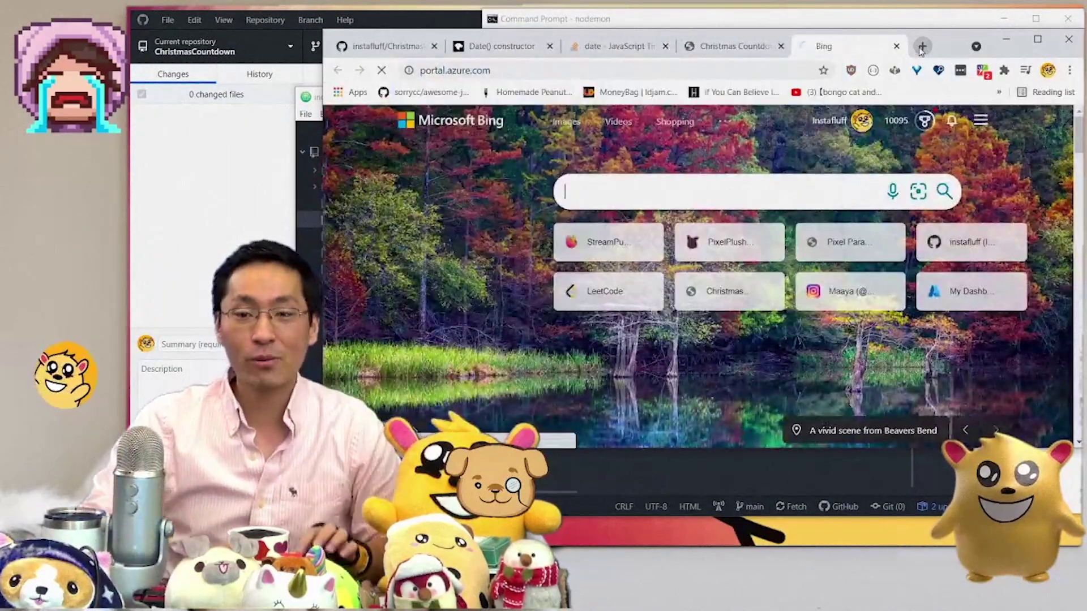
pyautogui.click(552, 99)
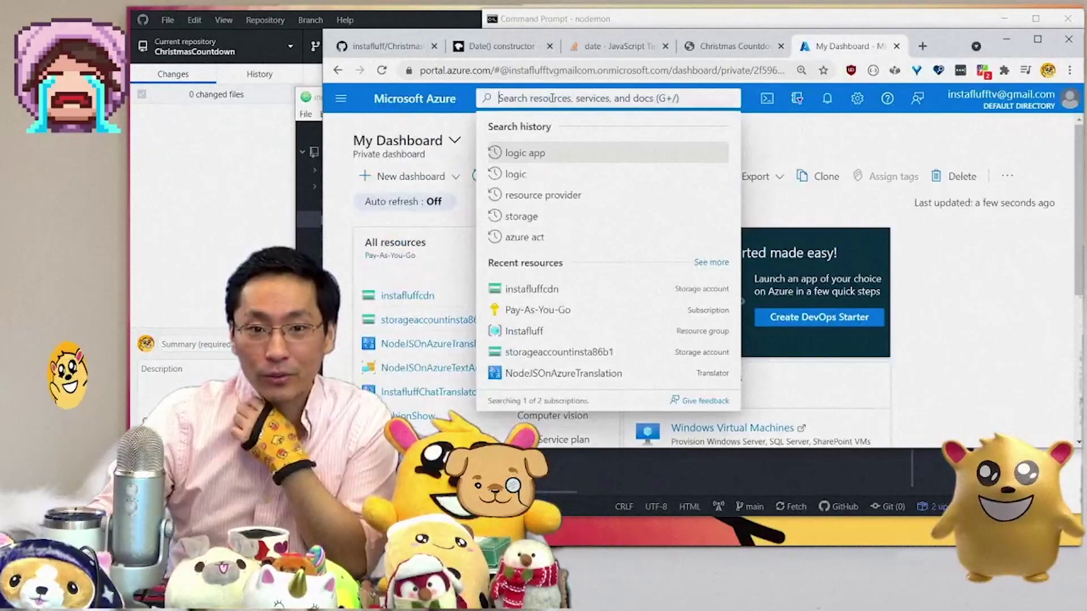
pyautogui.write('evops')
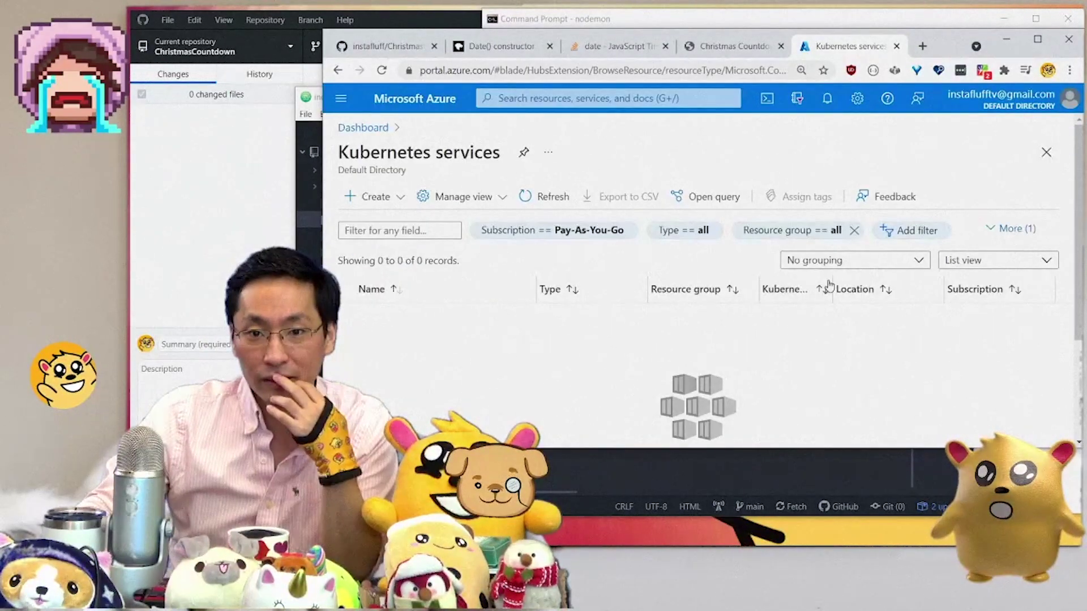
# Start a new Kubernetes cluster, first trying the Instafluff resource group.
pyautogui.click(801, 262)
pyautogui.scroll(-1, 696, 375)
pyautogui.scroll(-1, 696, 375)
pyautogui.click(600, 313)
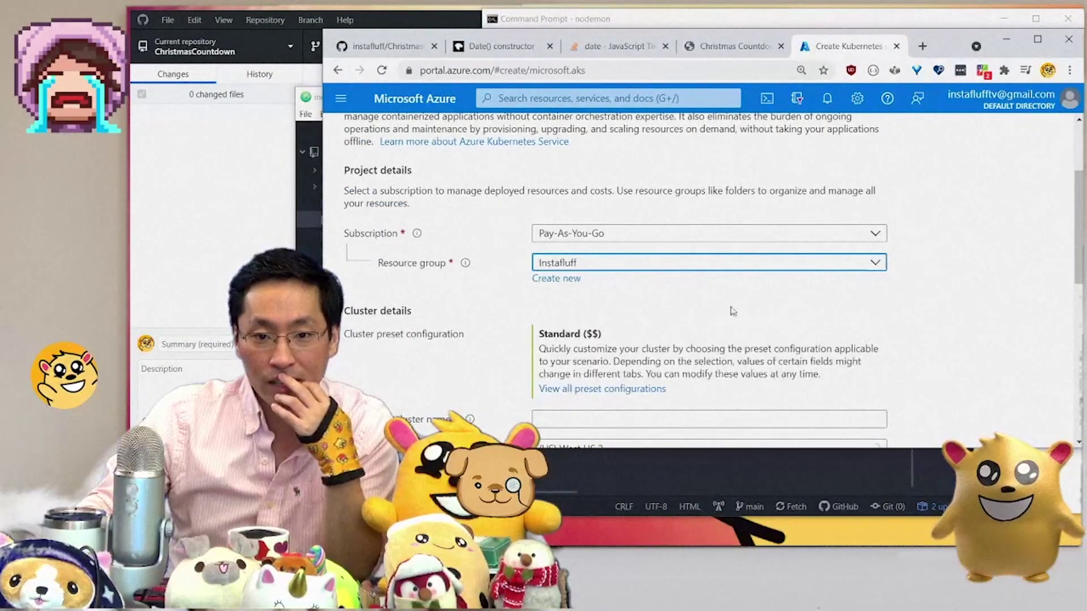
pyautogui.click(739, 263)
pyautogui.click(843, 337)
pyautogui.scroll(-2, 843, 337)
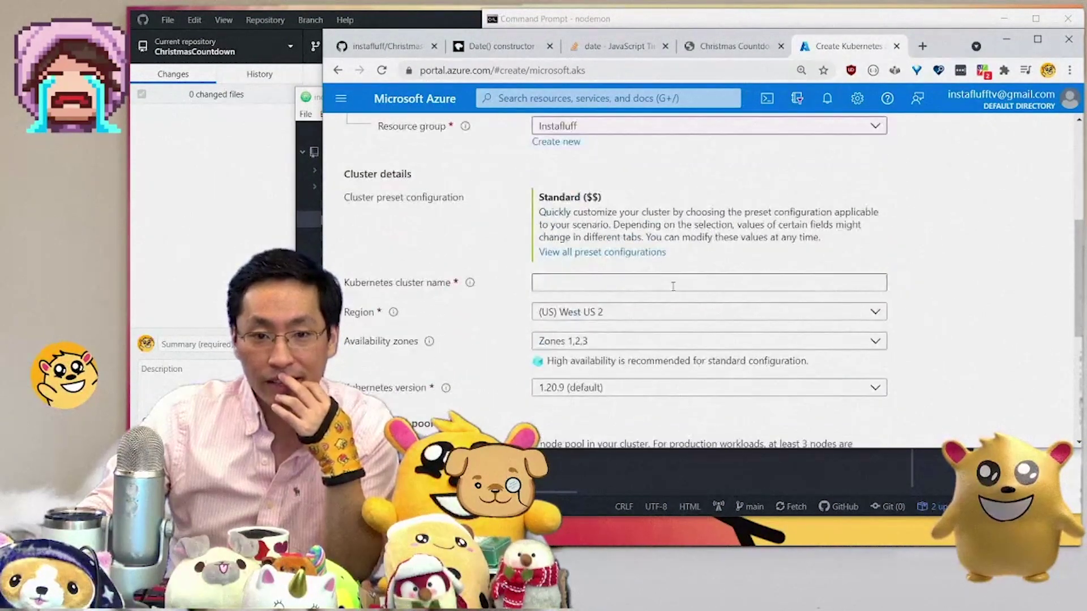
pyautogui.click(581, 285)
pyautogui.write('christmascountdo')
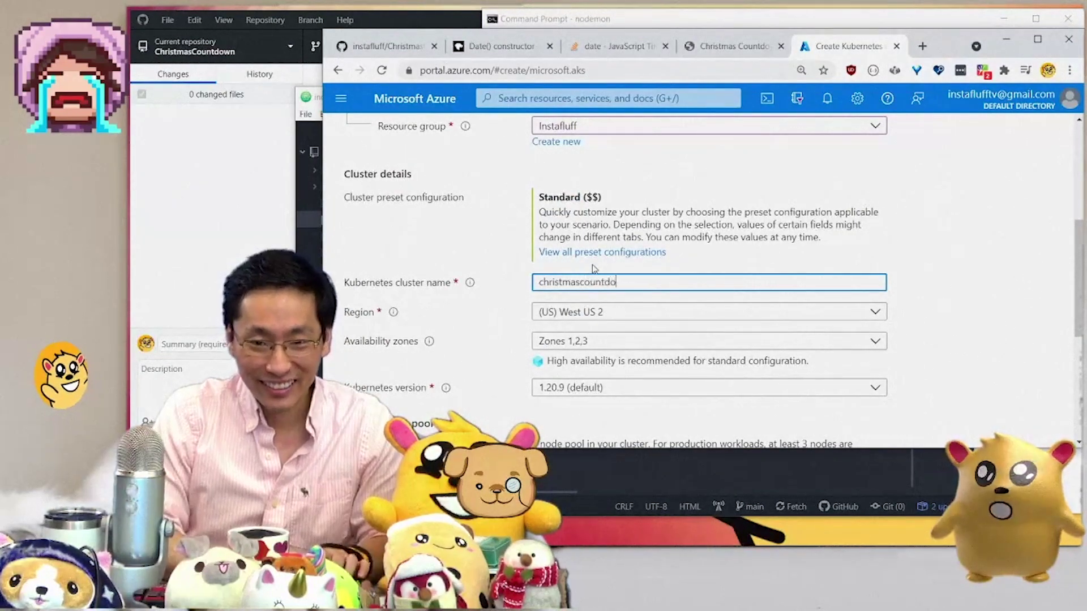
pyautogui.click(653, 195)
pyautogui.click(572, 271)
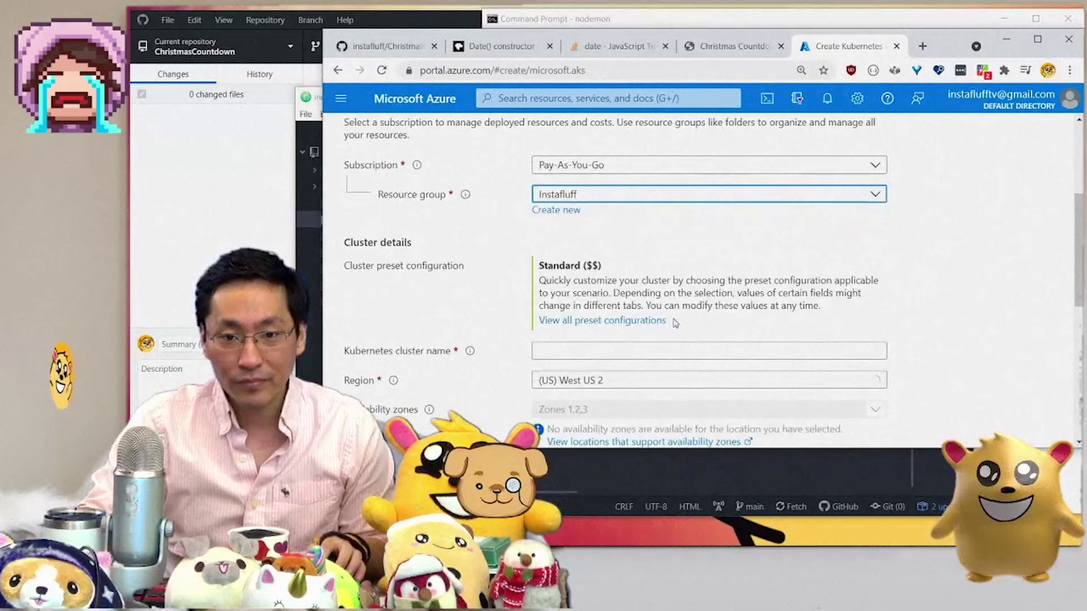
pyautogui.click(653, 195)
pyautogui.click(568, 270)
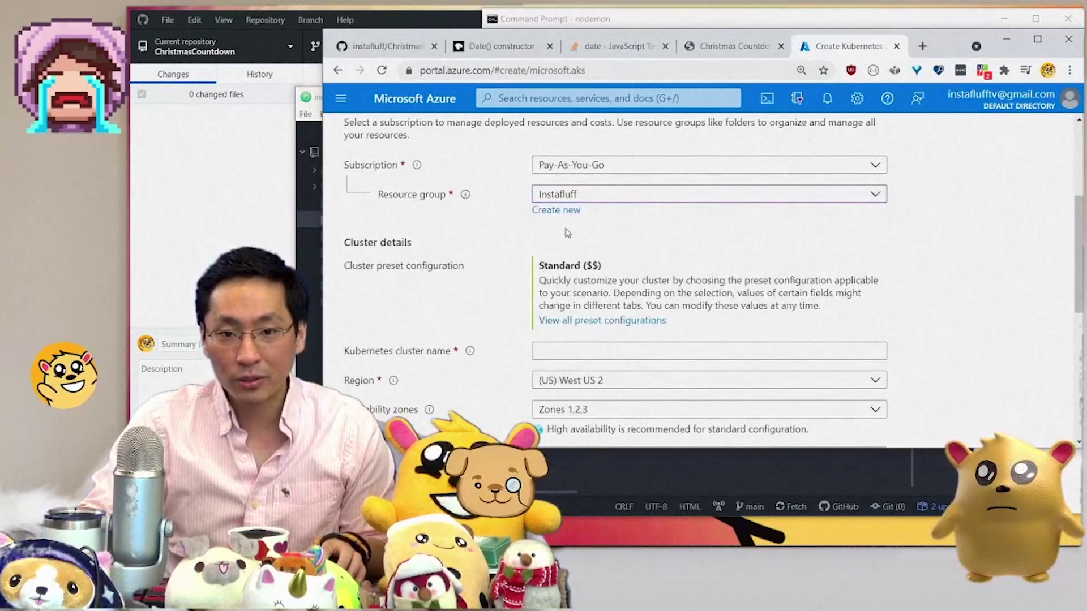
# Use a new christmascountdown resource group, name the cluster christmascountdown, and review.
pyautogui.click(549, 212)
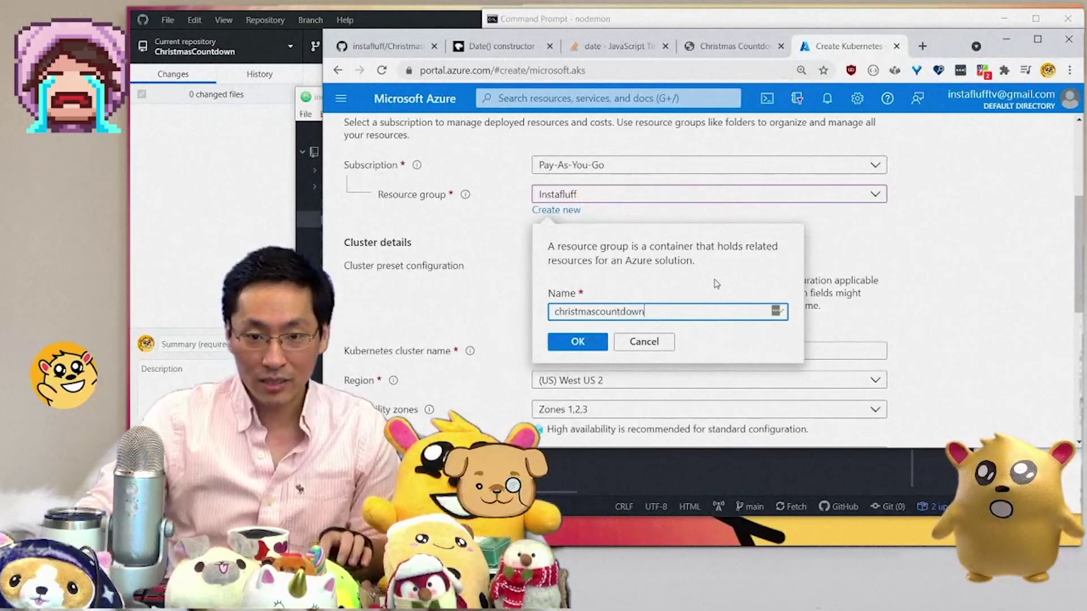
pyautogui.click(567, 341)
pyautogui.click(636, 348)
pyautogui.write('christmascountdown')
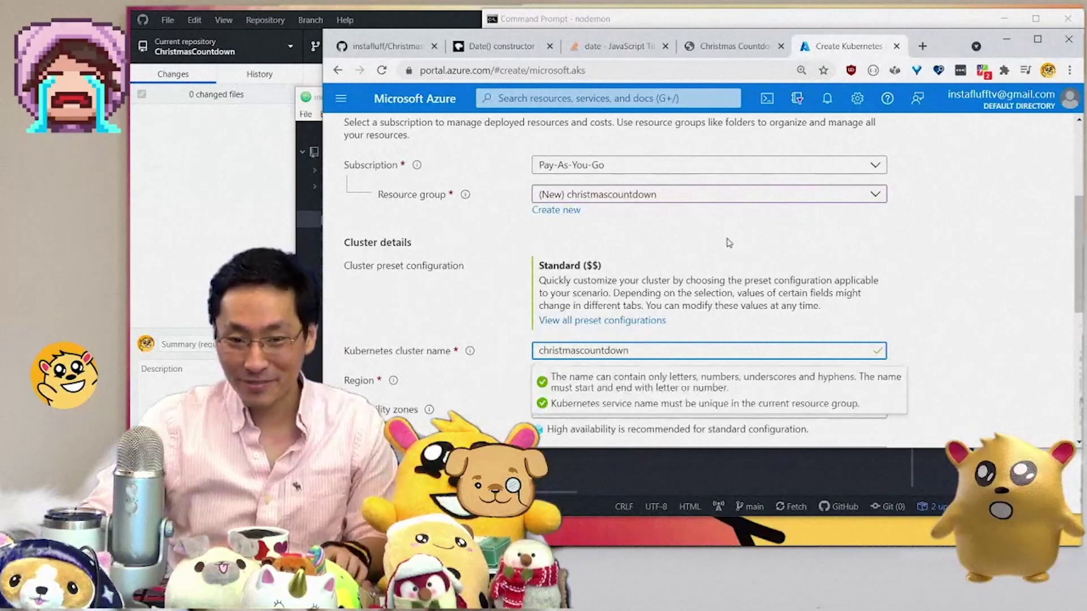
pyautogui.scroll(-1, 885, 291)
pyautogui.scroll(-2, 903, 274)
pyautogui.scroll(-1, 892, 279)
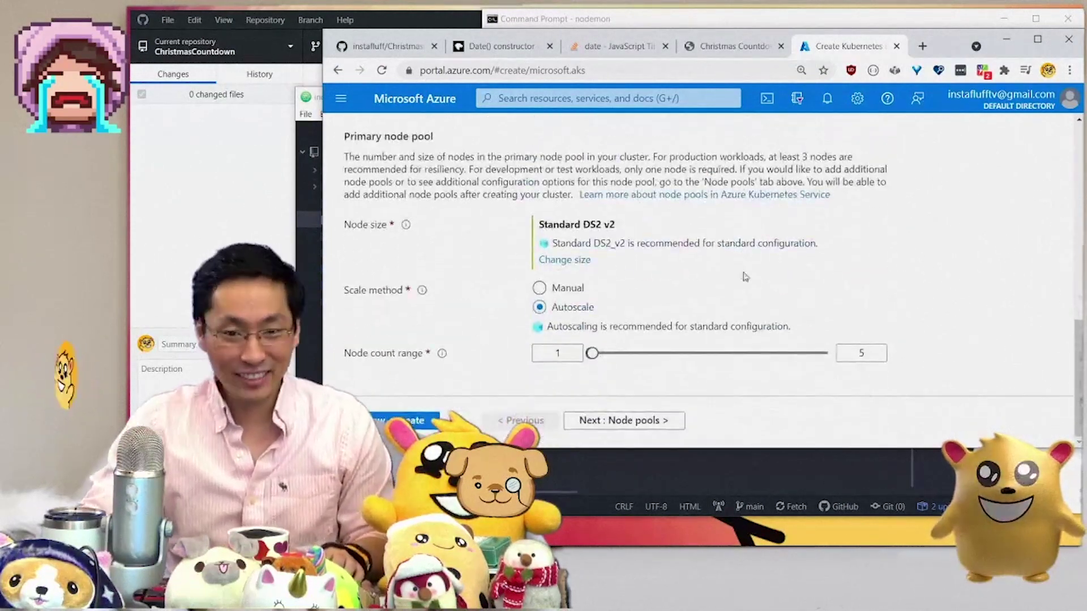
pyautogui.click(391, 419)
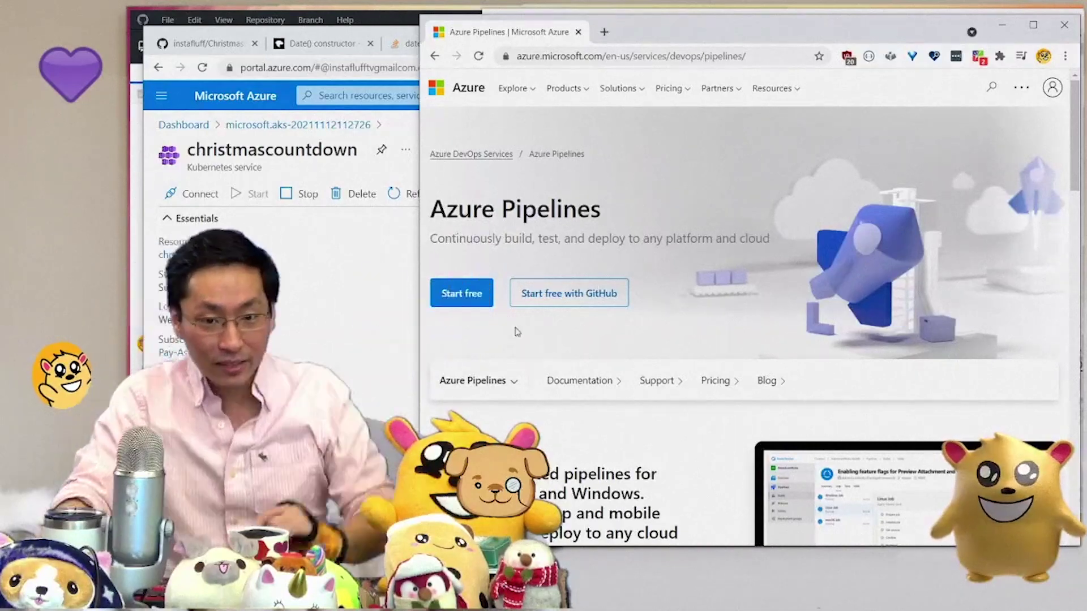
pyautogui.scroll(-1, 685, 343)
pyautogui.scroll(-2, 665, 352)
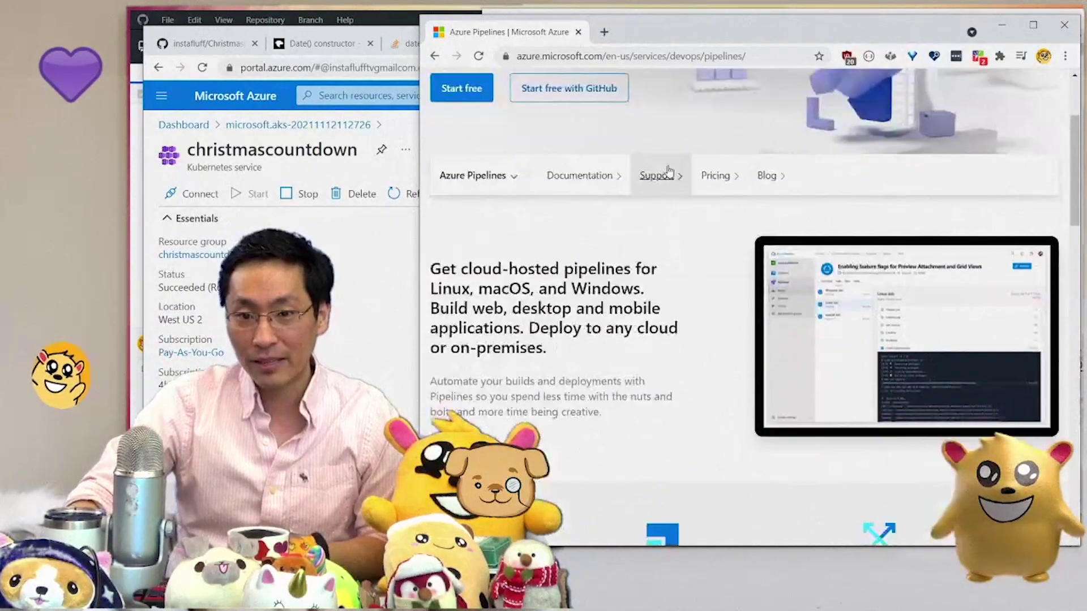
pyautogui.scroll(-2, 720, 186)
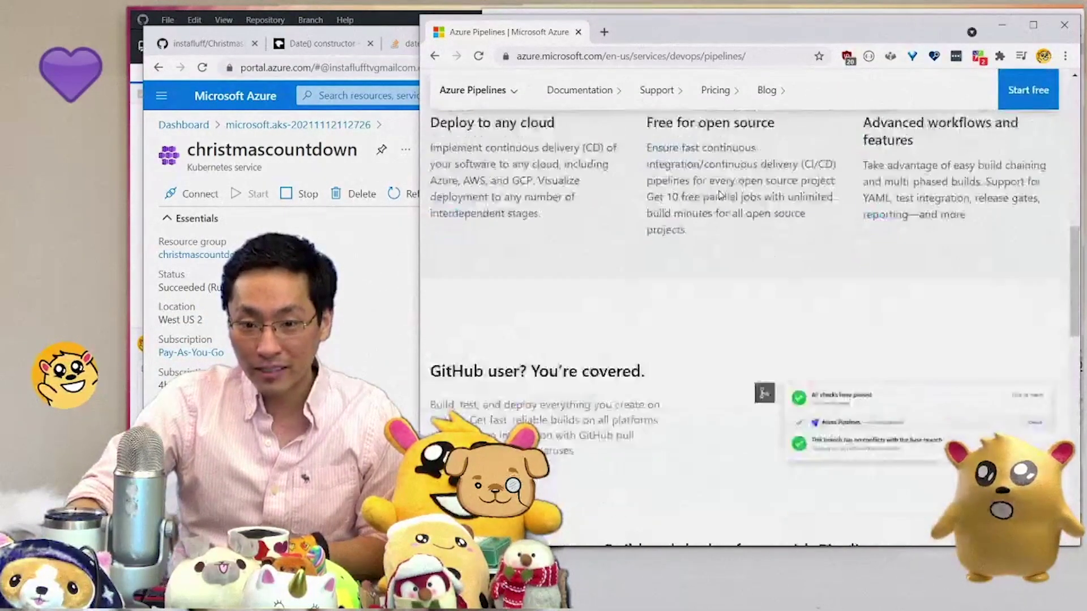
pyautogui.scroll(1, 719, 196)
pyautogui.scroll(1, 718, 196)
pyautogui.scroll(1, 718, 196)
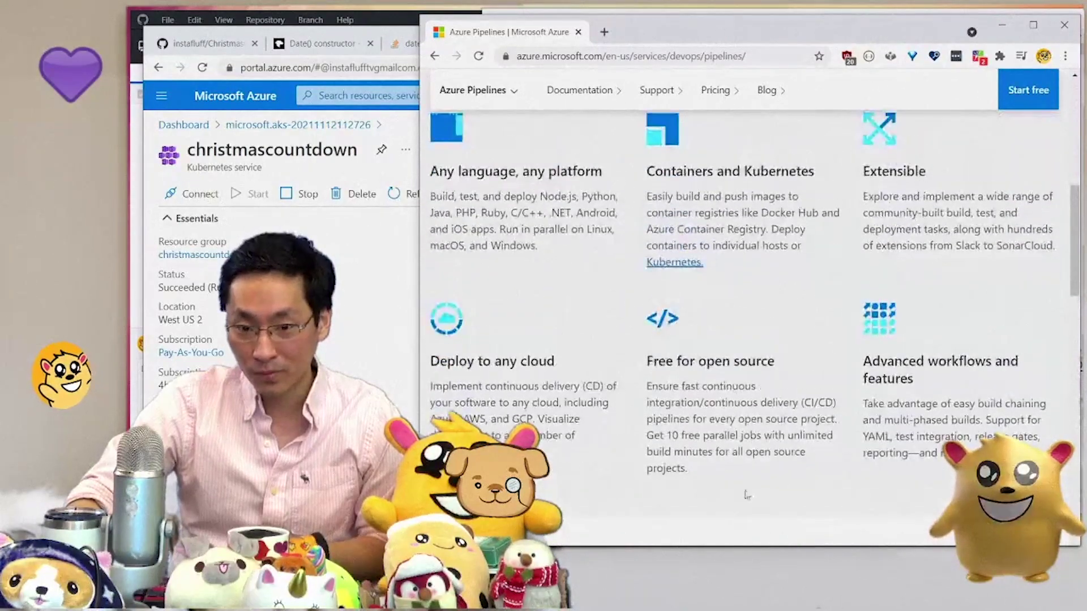
pyautogui.scroll(5, 744, 477)
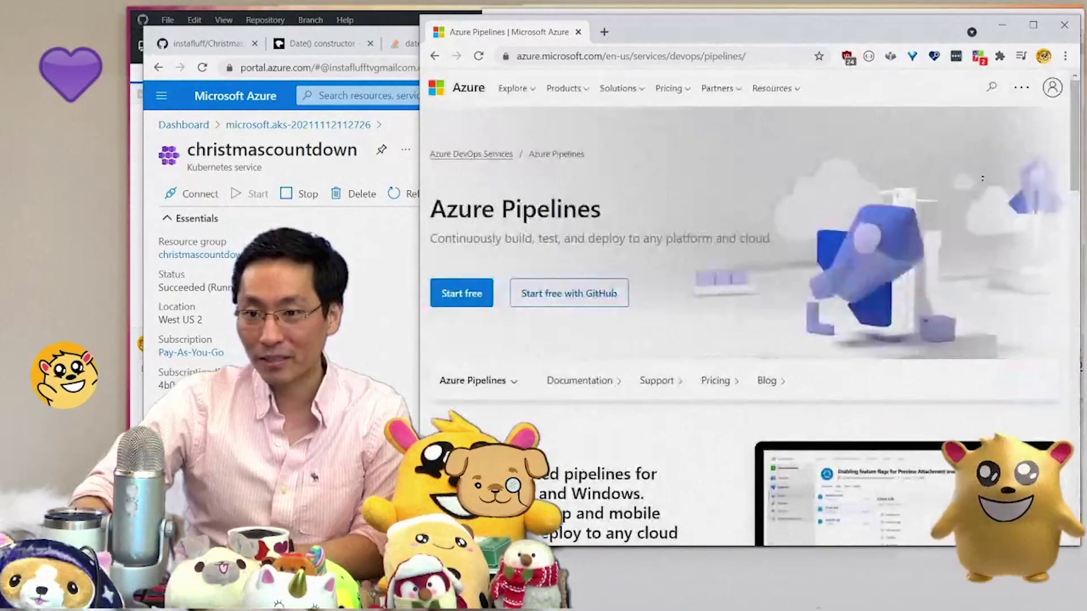
# Sign up free for Azure Pipelines with your account and the captcha.
pyautogui.click(480, 290)
pyautogui.click(752, 364)
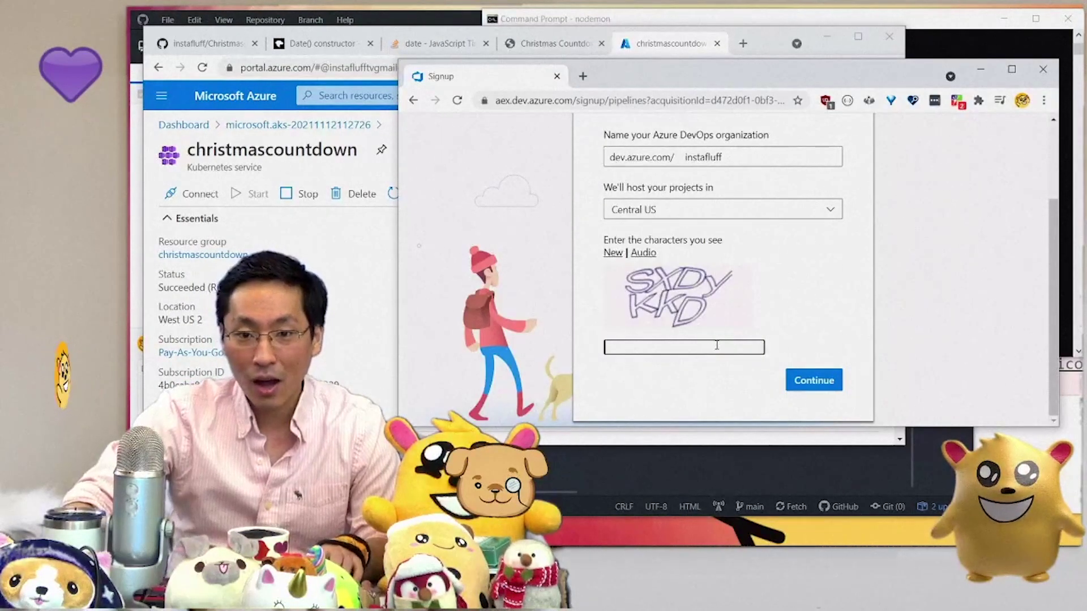
pyautogui.click(717, 345)
pyautogui.write('SXDYKKD')
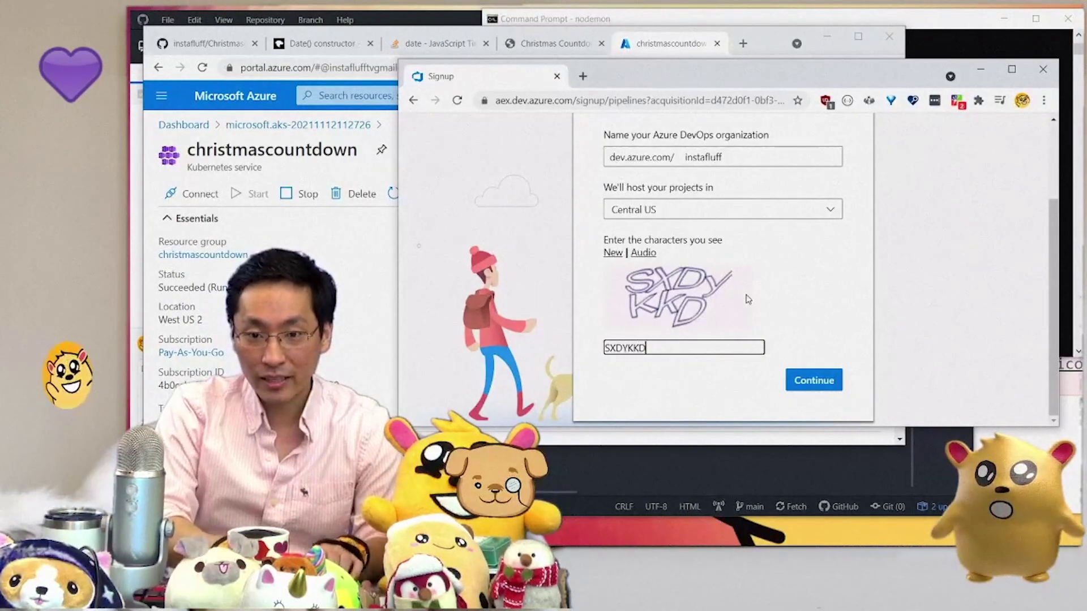
pyautogui.click(813, 380)
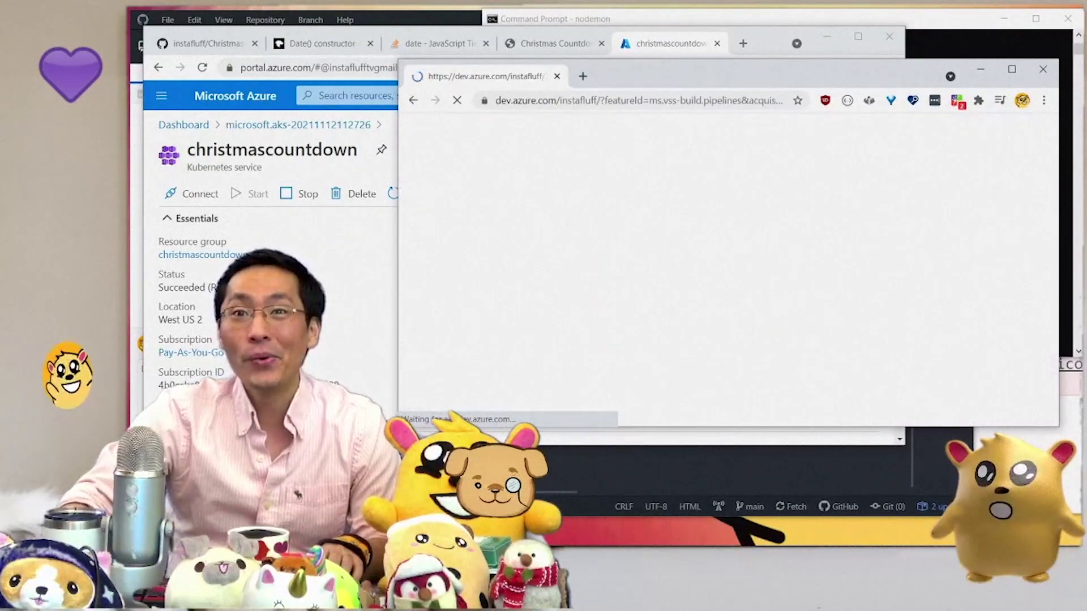
# Glance at the countdown app preview, then return to the pipeline template list.
pyautogui.hotkey('alt', 'Tab')
pyautogui.scroll(-2, 644, 245)
pyautogui.scroll(-2, 644, 245)
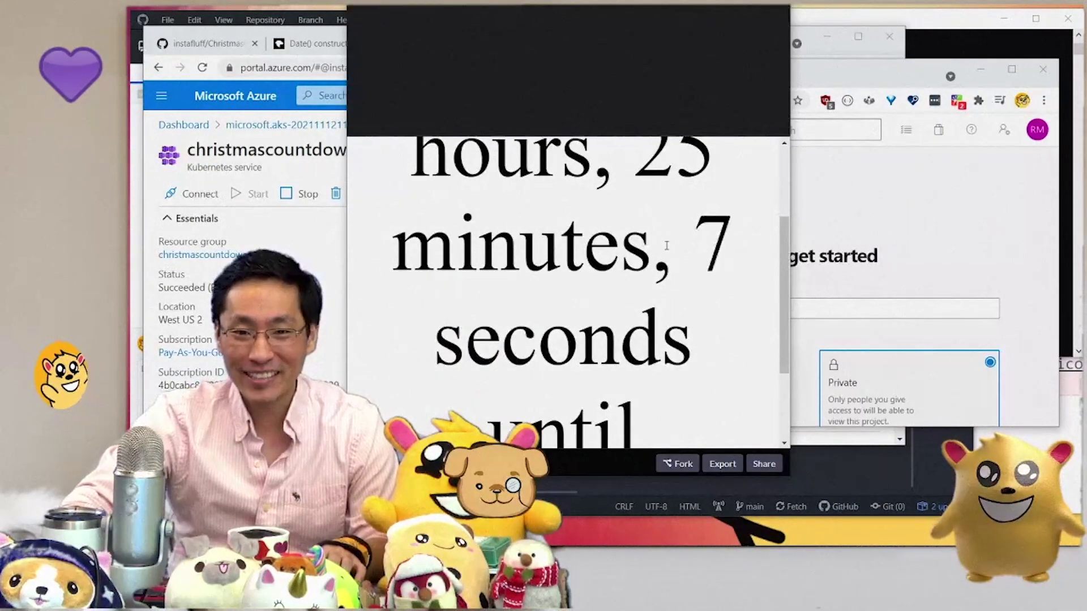
pyautogui.scroll(-3, 666, 246)
pyautogui.hotkey('alt', 'Tab')
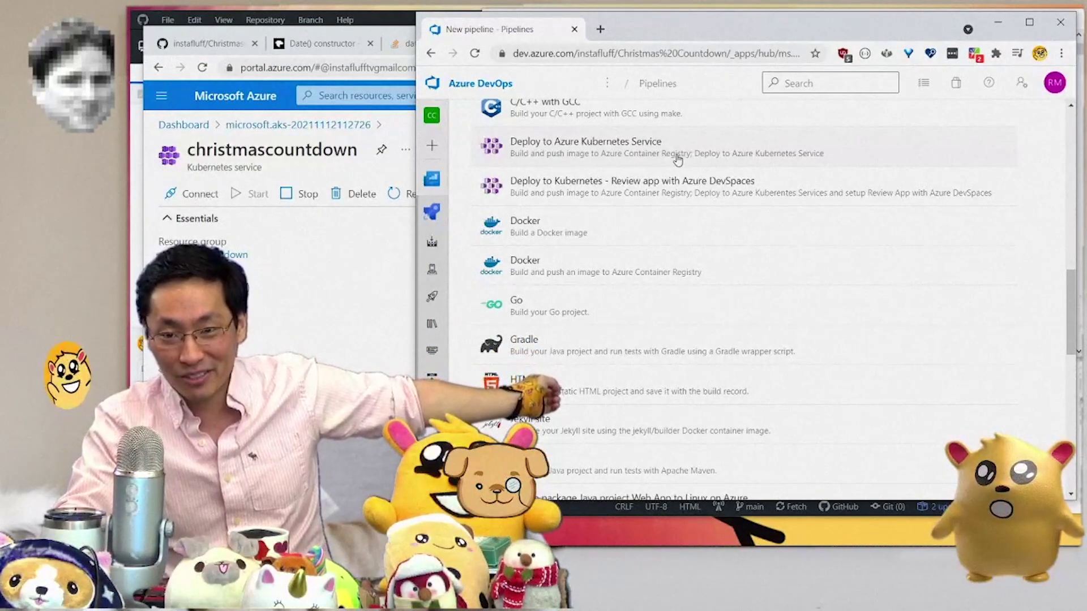
# Choose the Deploy to Azure Kubernetes Service template and sign in again.
pyautogui.click(678, 160)
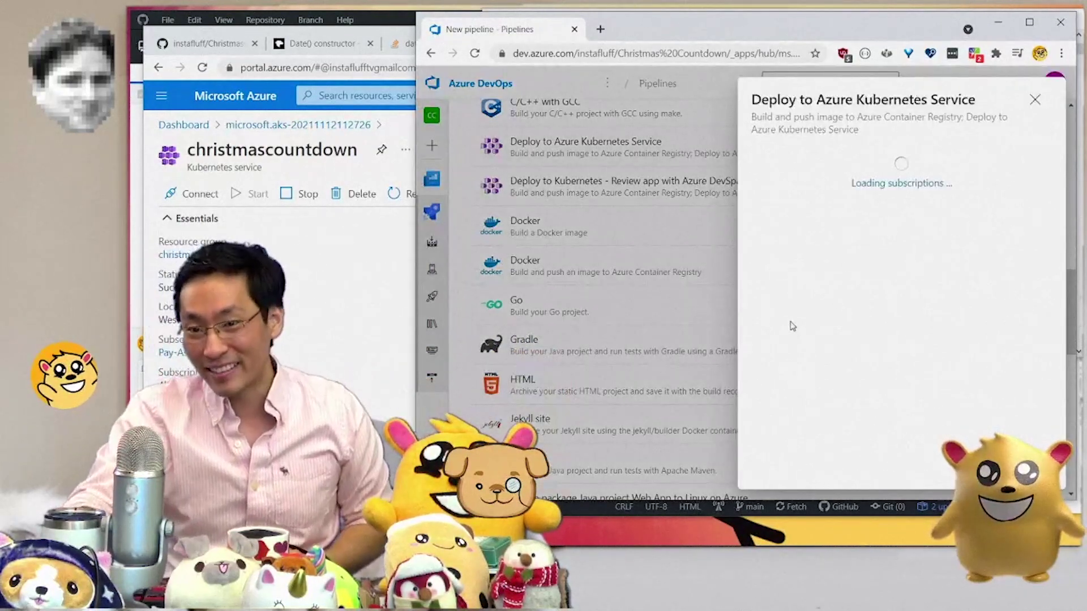
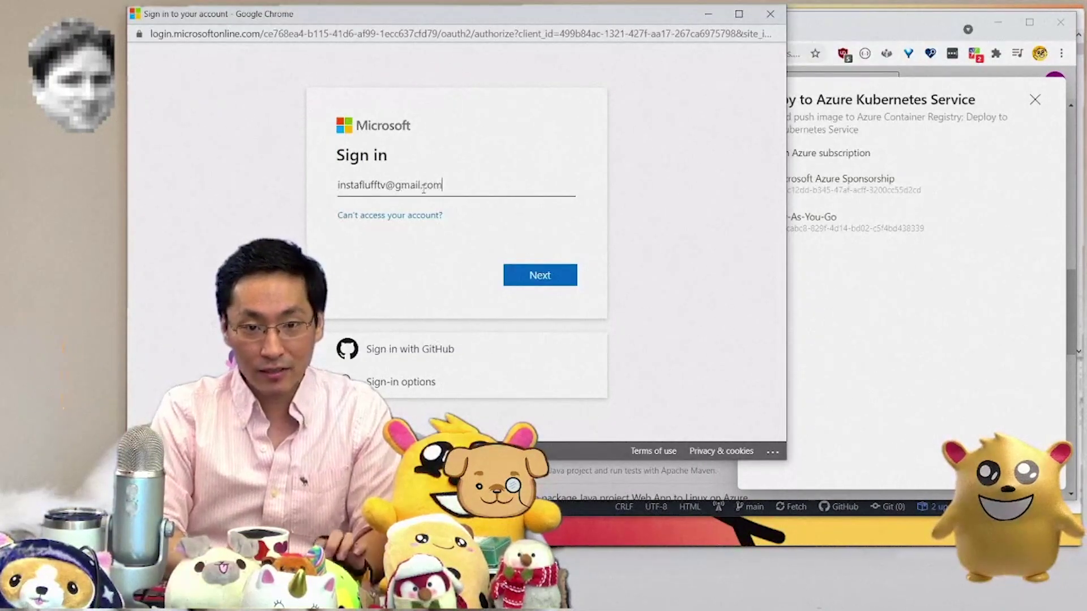
pyautogui.press('Return')
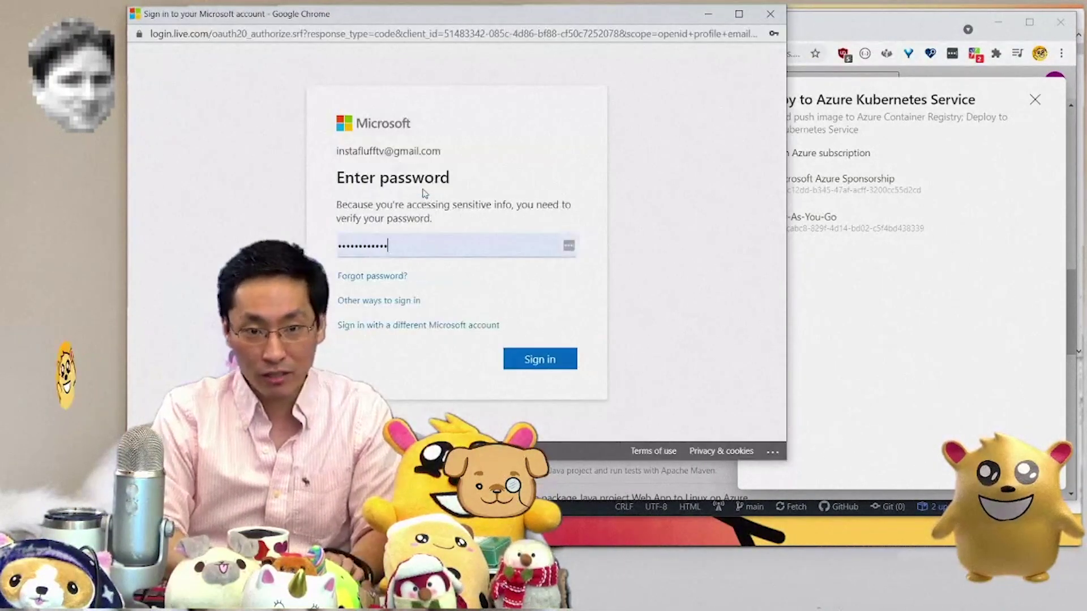
pyautogui.press('Return')
pyautogui.write('christm')
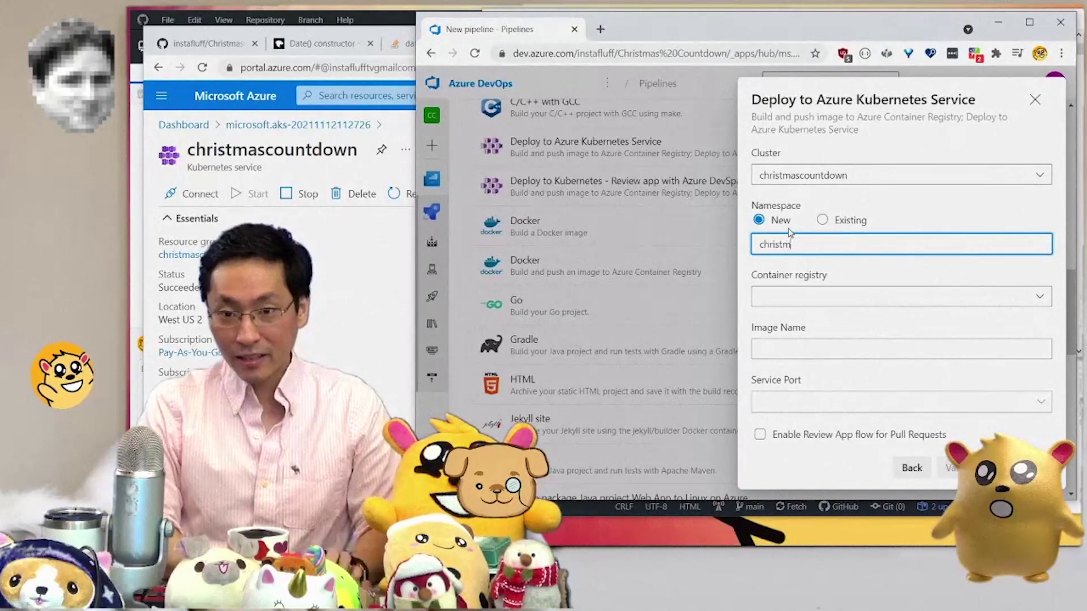
pyautogui.write('ascountdown')
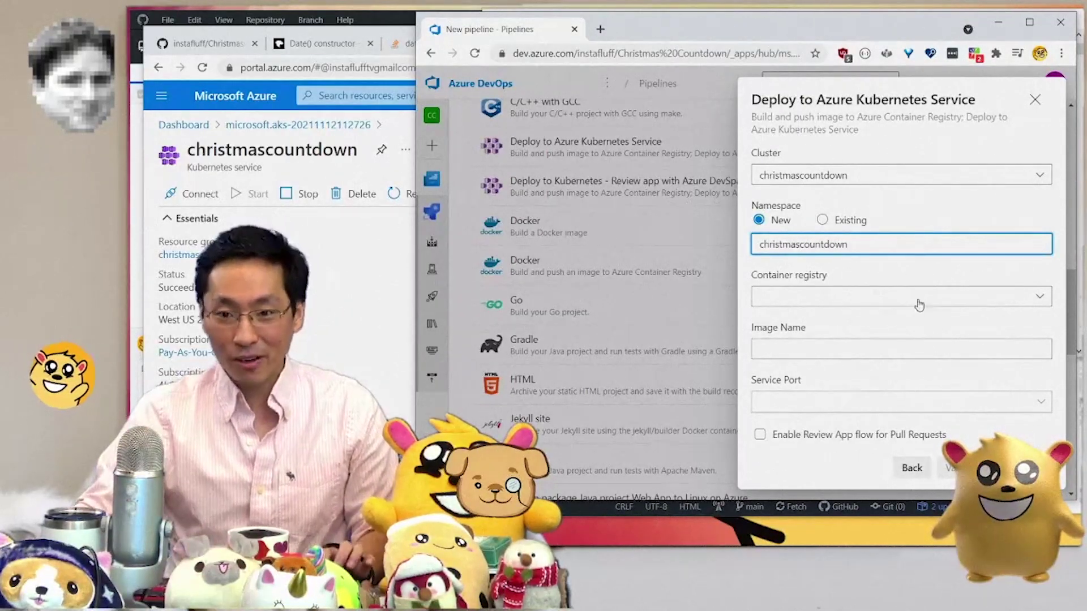
# From Container registries, start a new registry under christmascountdown and begin naming it.
pyautogui.click(919, 297)
pyautogui.click(357, 96)
pyautogui.write('conta')
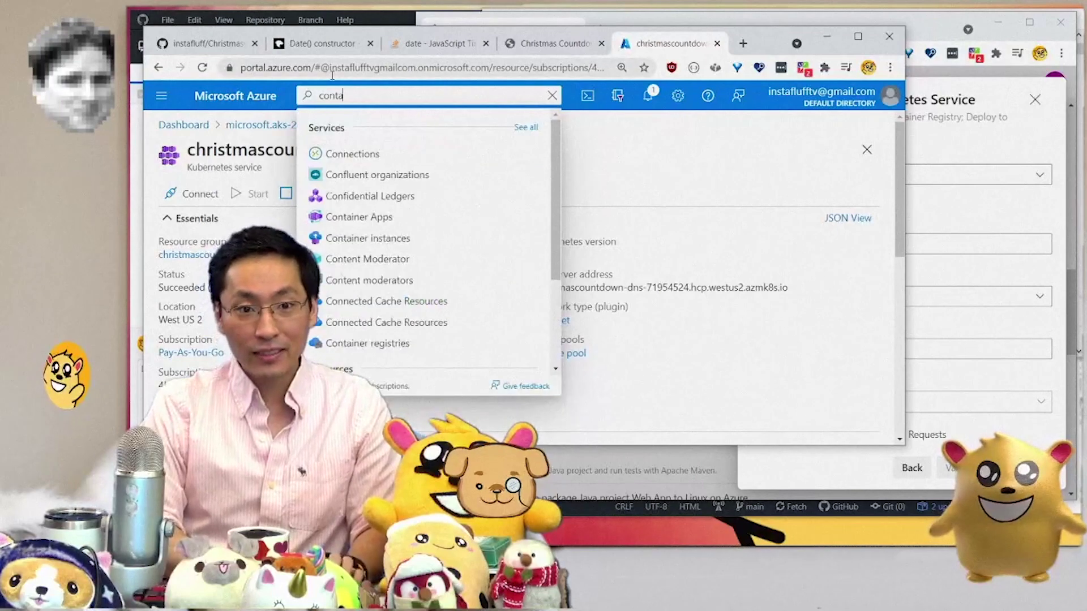
pyautogui.write('iner')
pyautogui.click(386, 196)
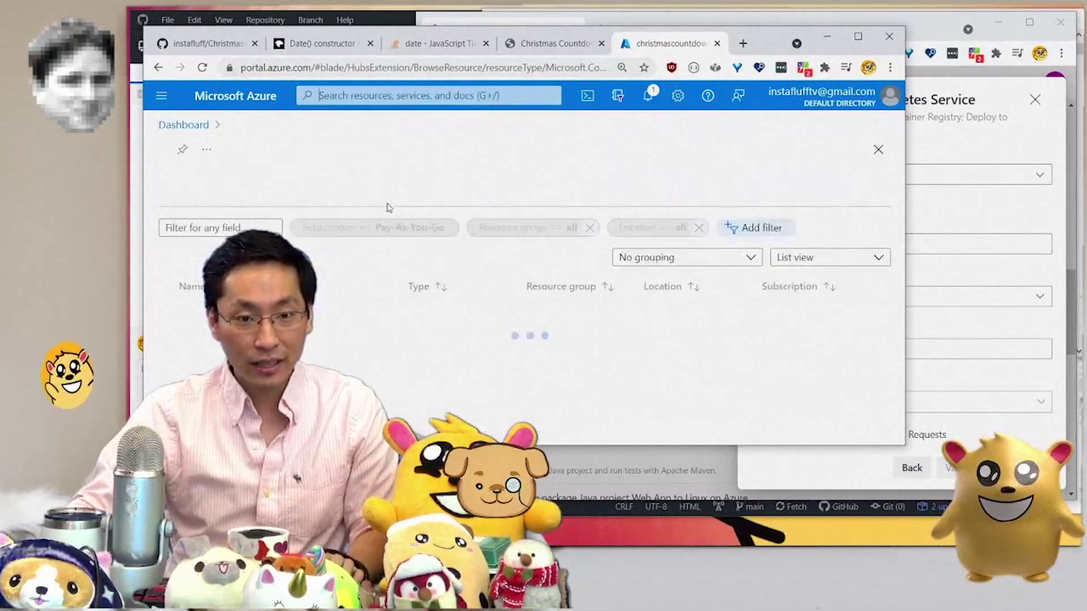
pyautogui.click(189, 194)
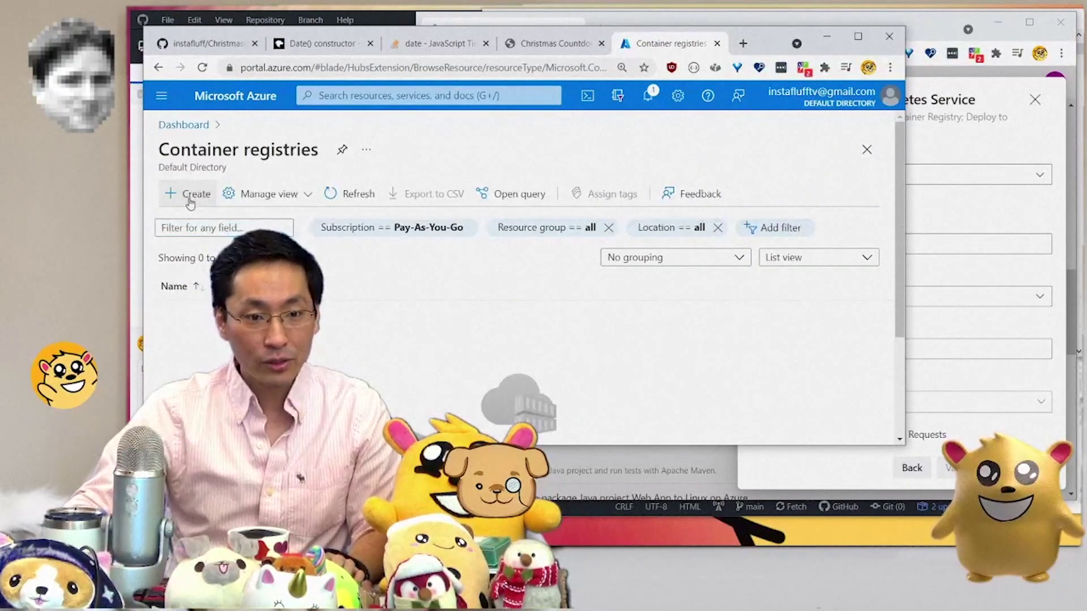
pyautogui.scroll(-2, 767, 272)
pyautogui.click(496, 224)
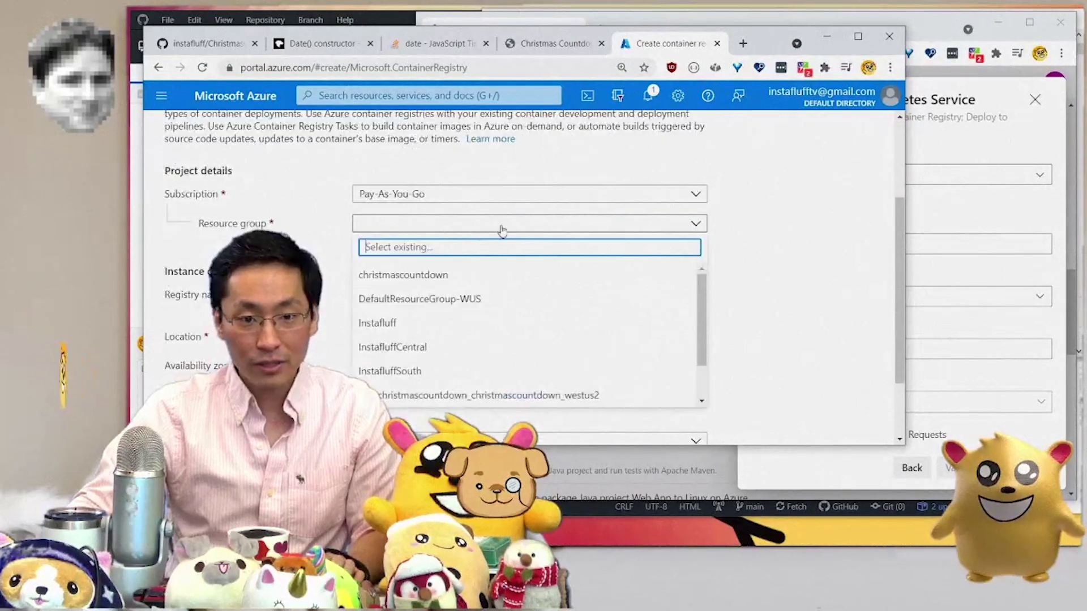
pyautogui.click(432, 275)
pyautogui.scroll(-2, 722, 292)
pyautogui.click(459, 210)
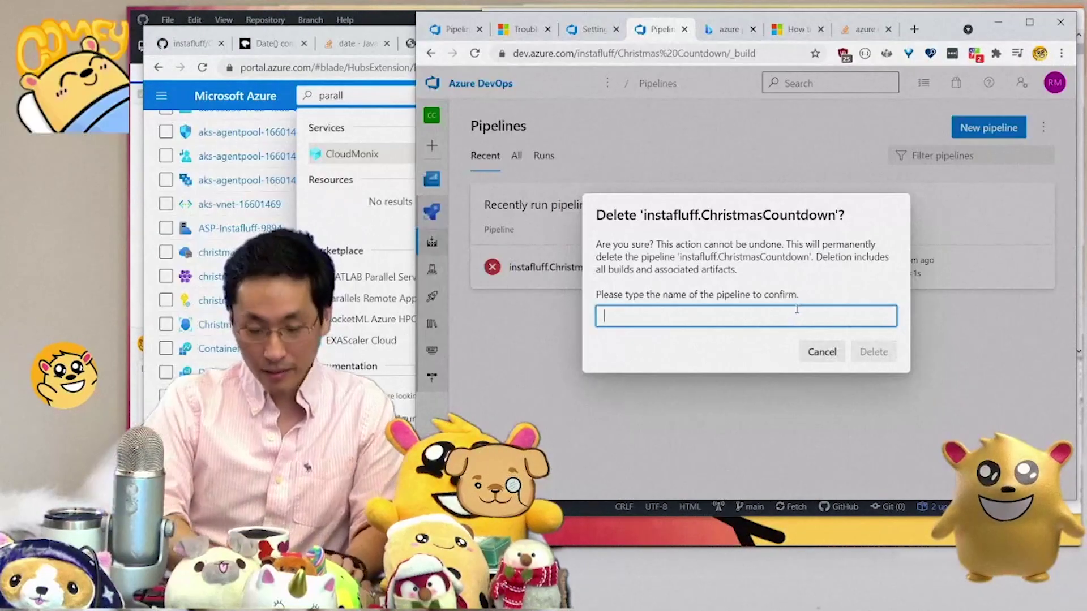
pyautogui.write('instafluff.C')
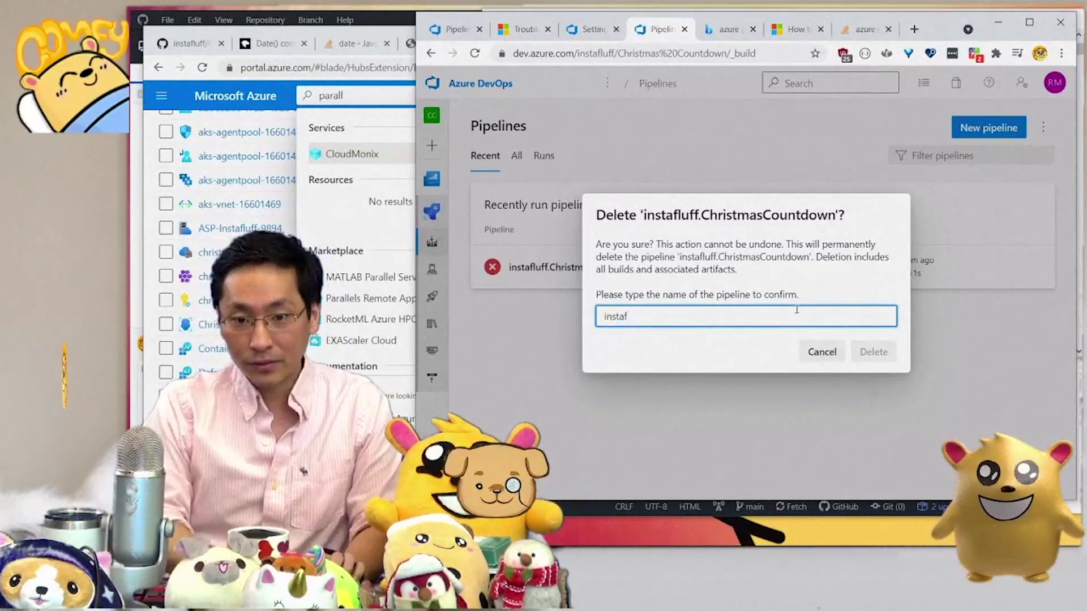
pyautogui.write('hristmasCou')
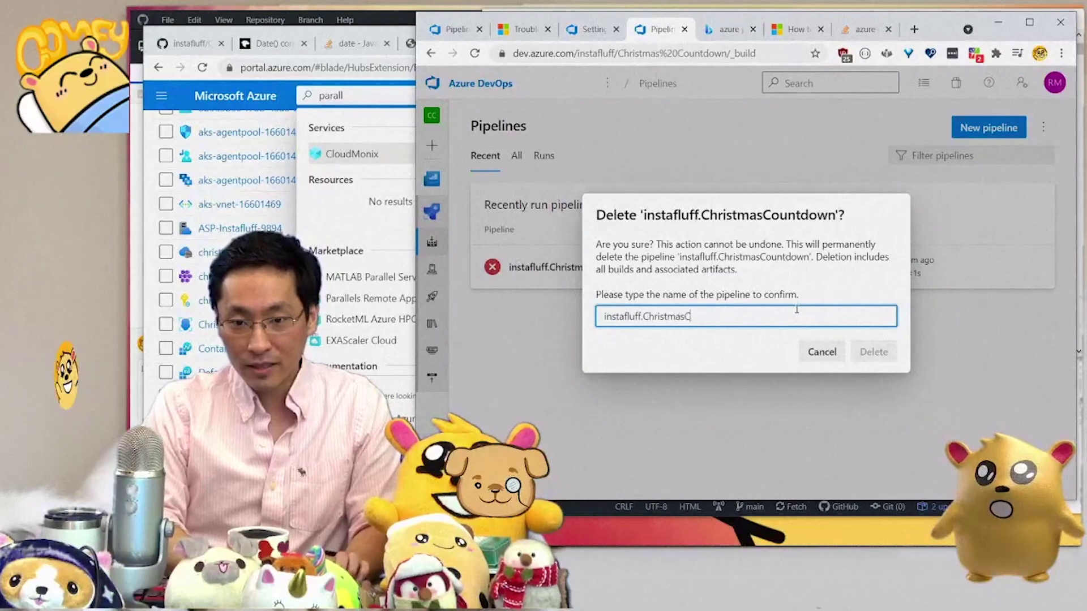
pyautogui.write('ntdown')
# Confirm deletion of the instafluff.ChristmasCountdown pipeline.
pyautogui.click(873, 352)
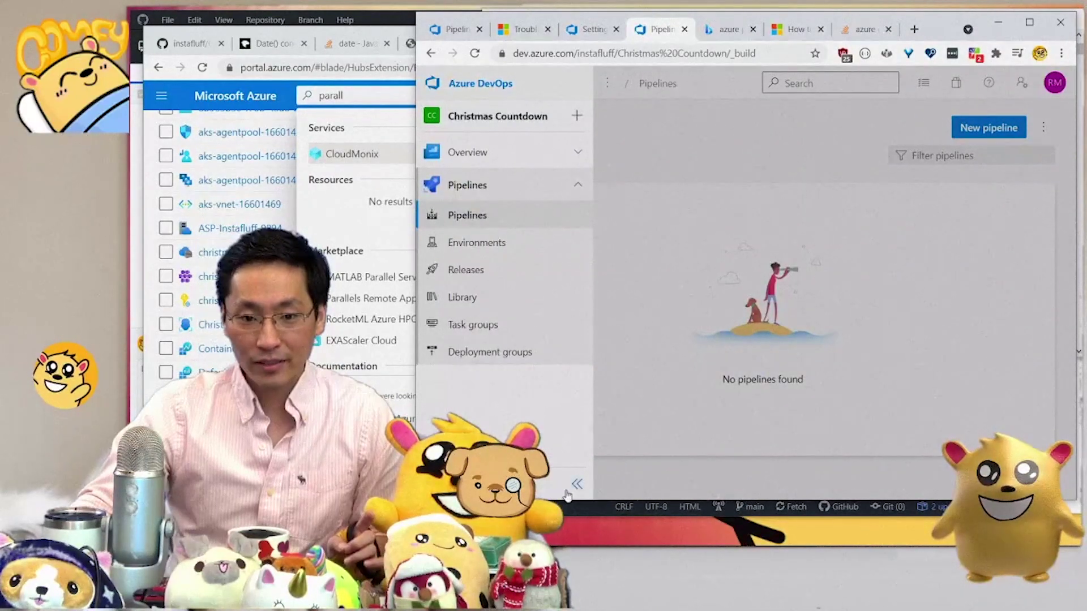
# Create a pipeline from the GitHub repo's azure-pipelines.yml, then save and run it.
pyautogui.click(576, 485)
pyautogui.click(988, 129)
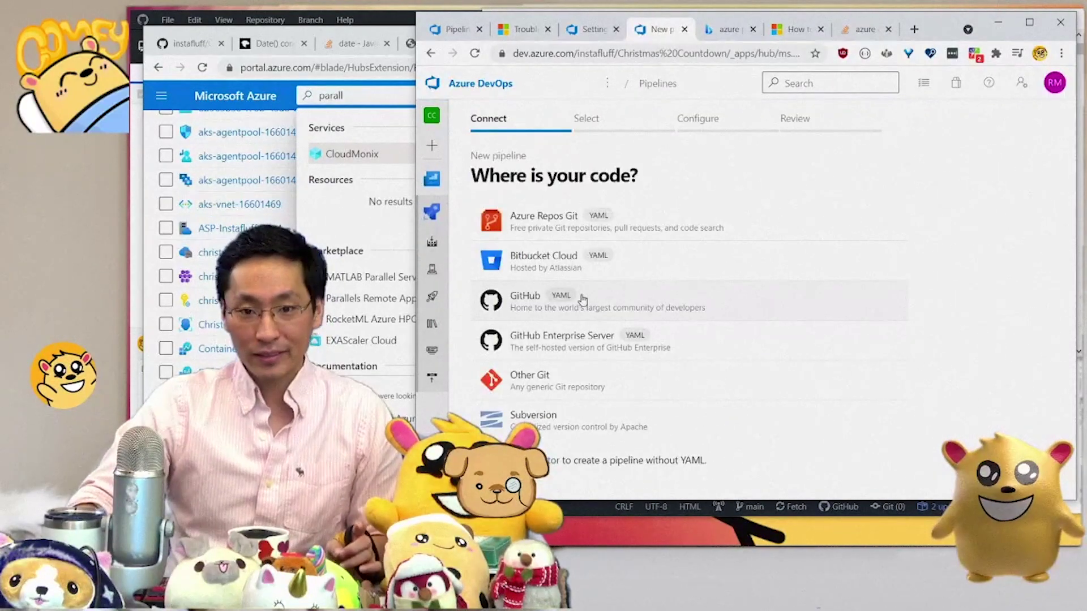
pyautogui.click(593, 304)
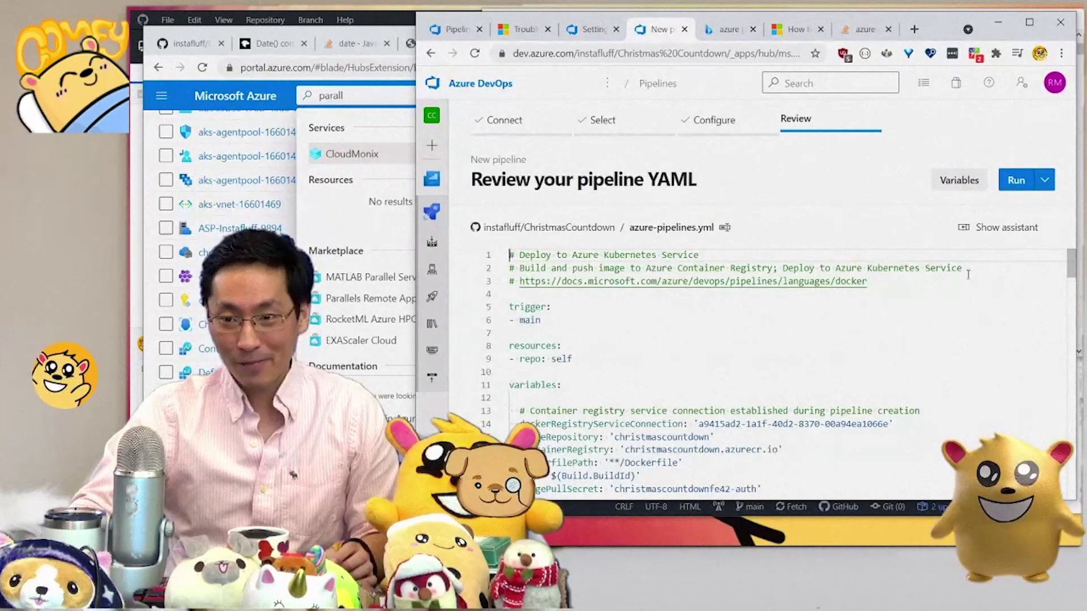
pyautogui.click(1047, 190)
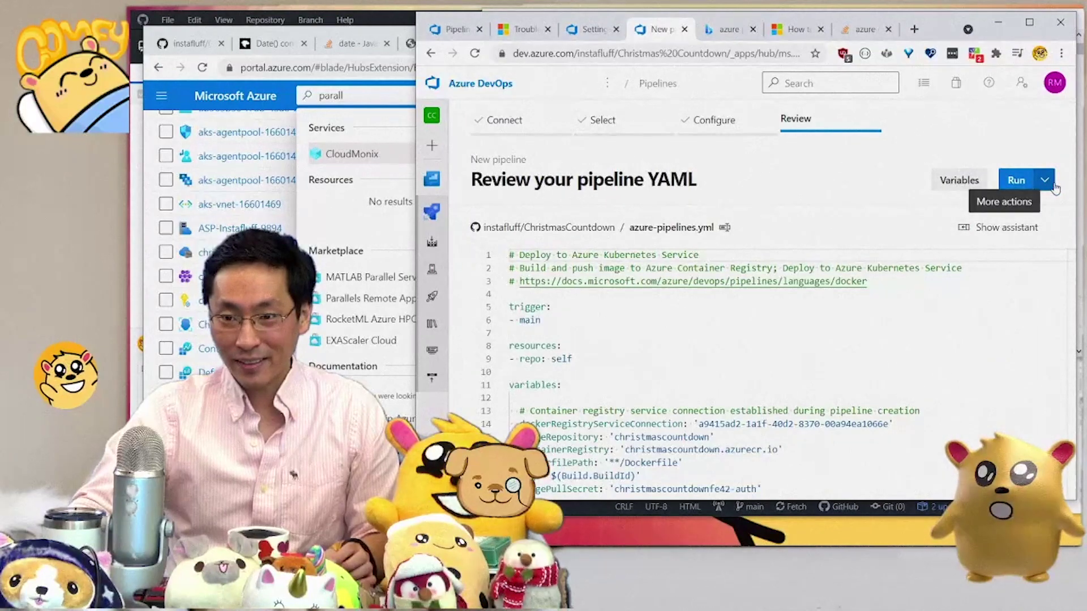
pyautogui.scroll(-4, 747, 385)
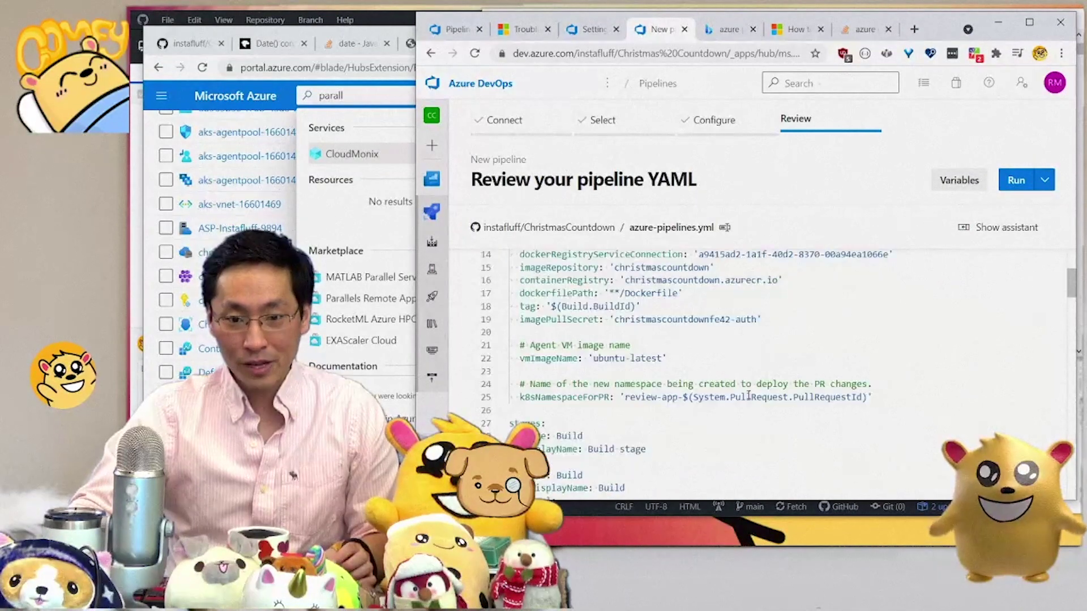
pyautogui.click(1016, 180)
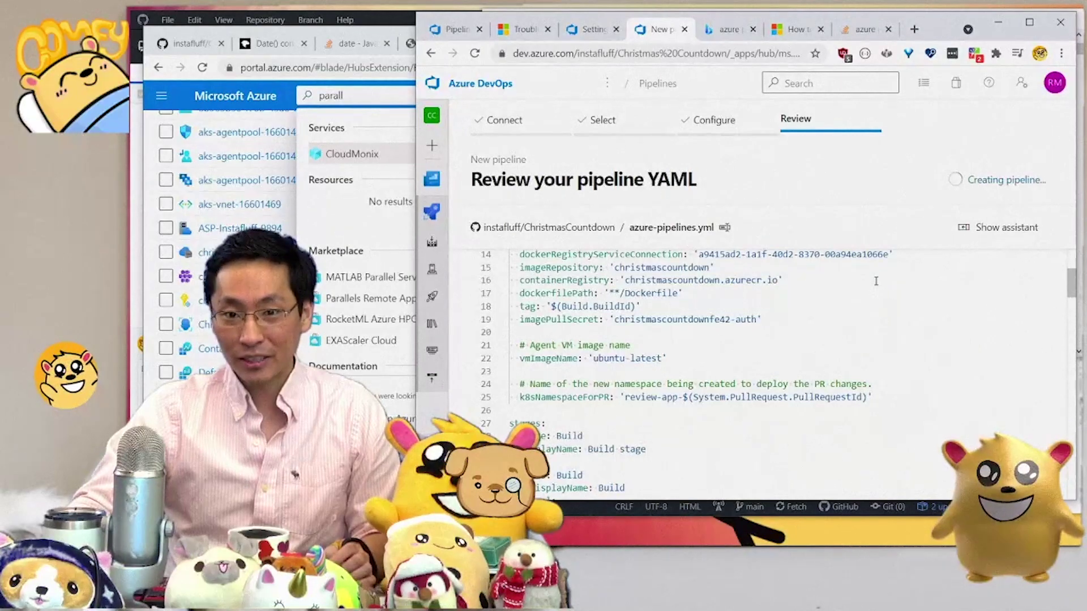
pyautogui.scroll(-4, 876, 280)
pyautogui.scroll(-8, 876, 281)
pyautogui.scroll(-15, 849, 255)
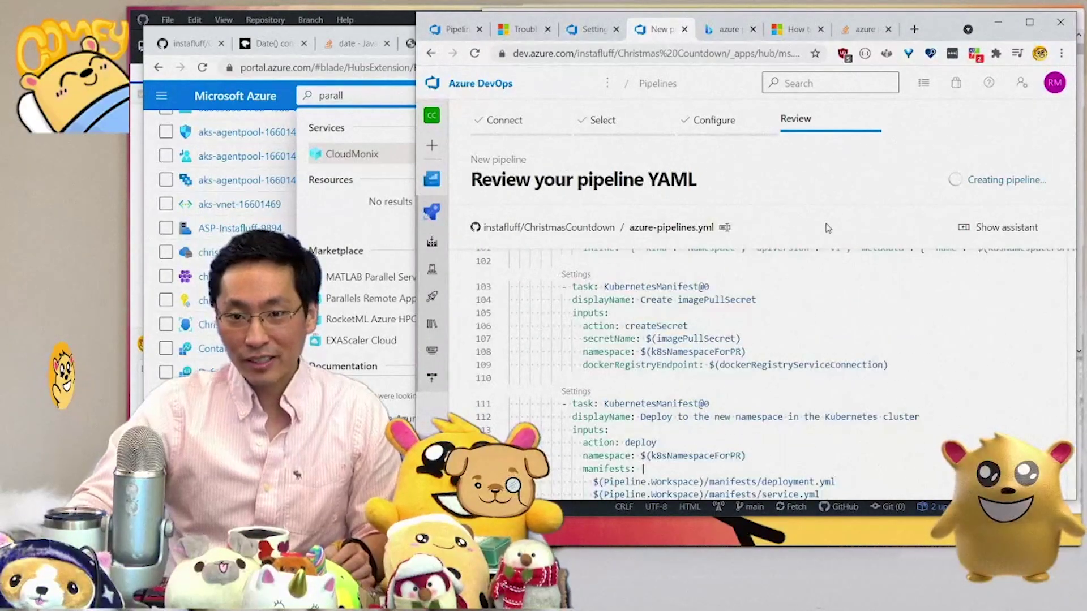
pyautogui.scroll(5, 845, 281)
pyautogui.scroll(5, 857, 321)
pyautogui.scroll(10, 854, 319)
pyautogui.scroll(10, 854, 320)
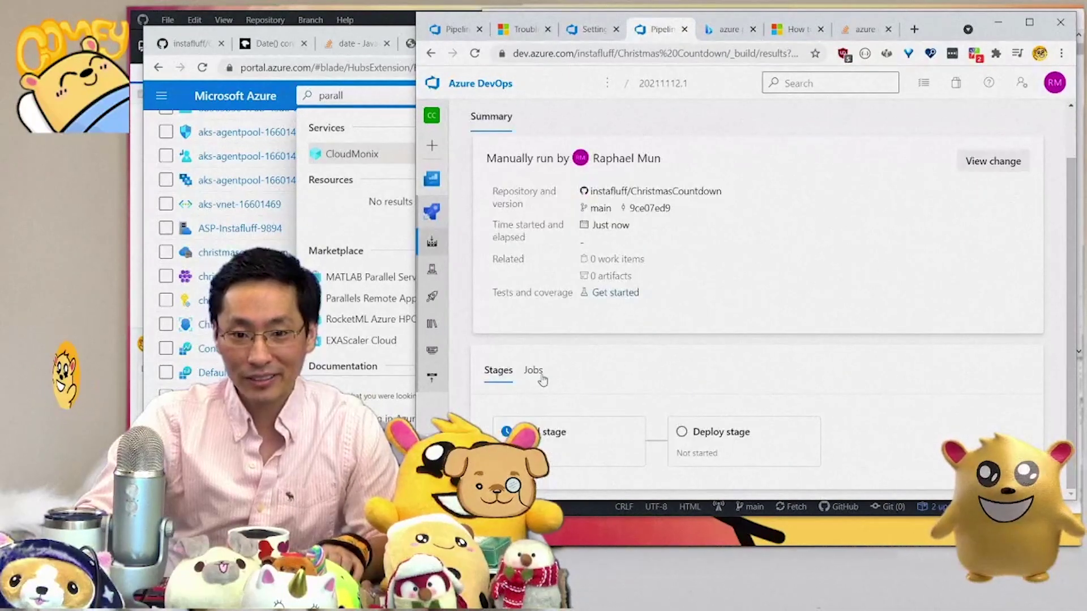
# Open the failed Build job's log, which reports no matching Dockerfile found.
pyautogui.click(535, 372)
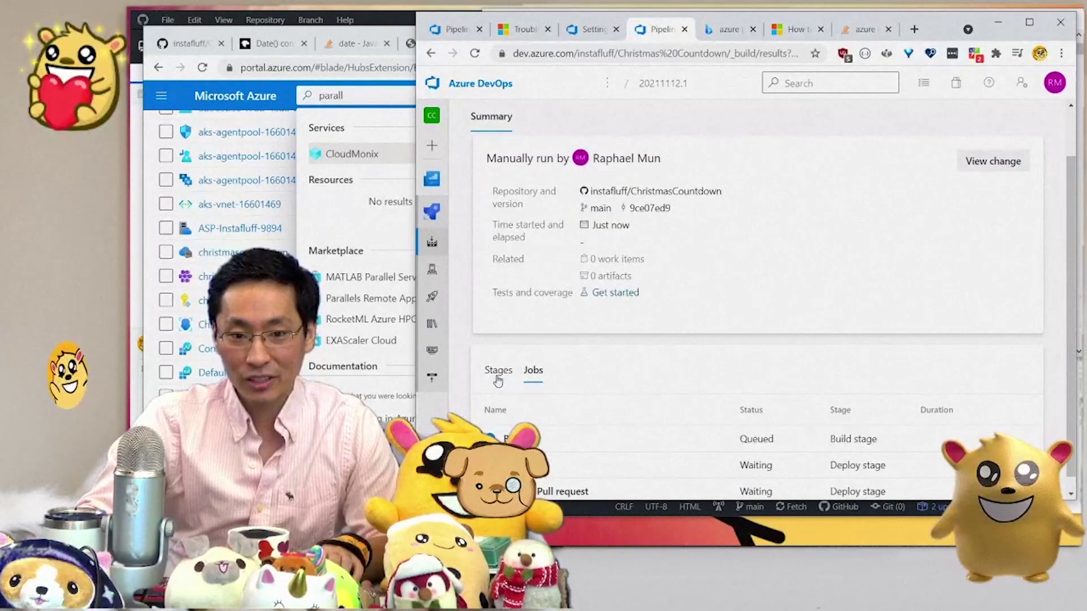
pyautogui.click(560, 439)
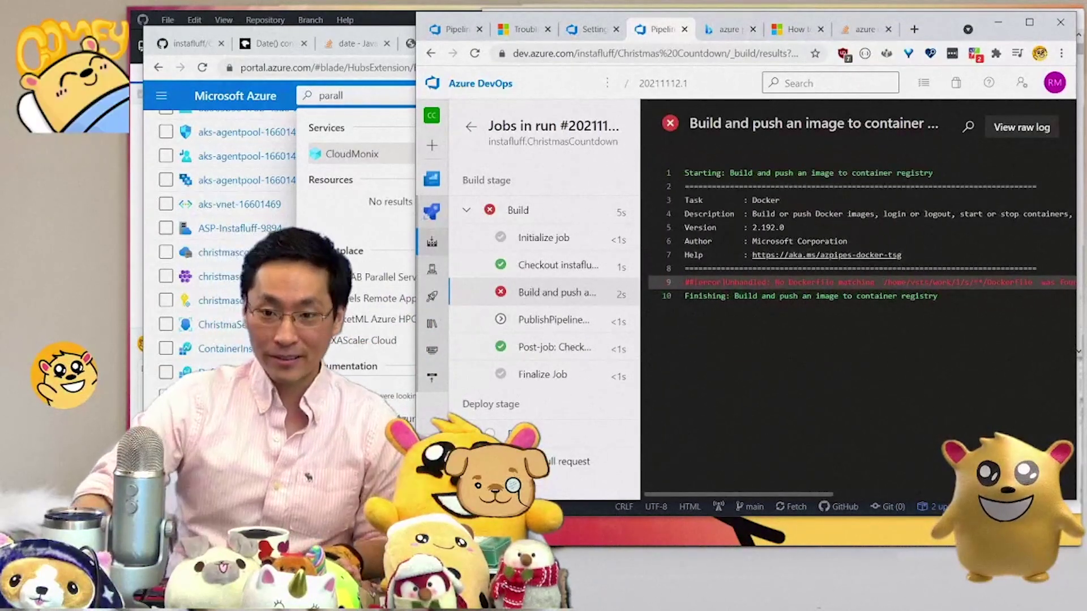
# Paste the Dockerfile contents into a new Atom file, removing line 6's typescript install.
pyautogui.hotkey('alt', 'Tab')
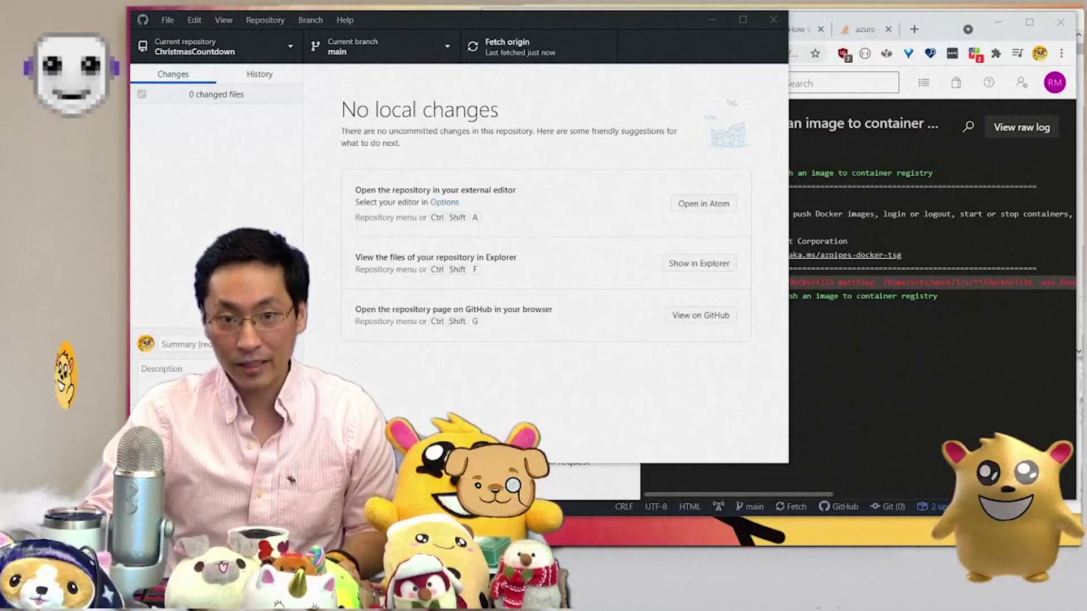
pyautogui.hotkey('ctrl', 'shift', 'a')
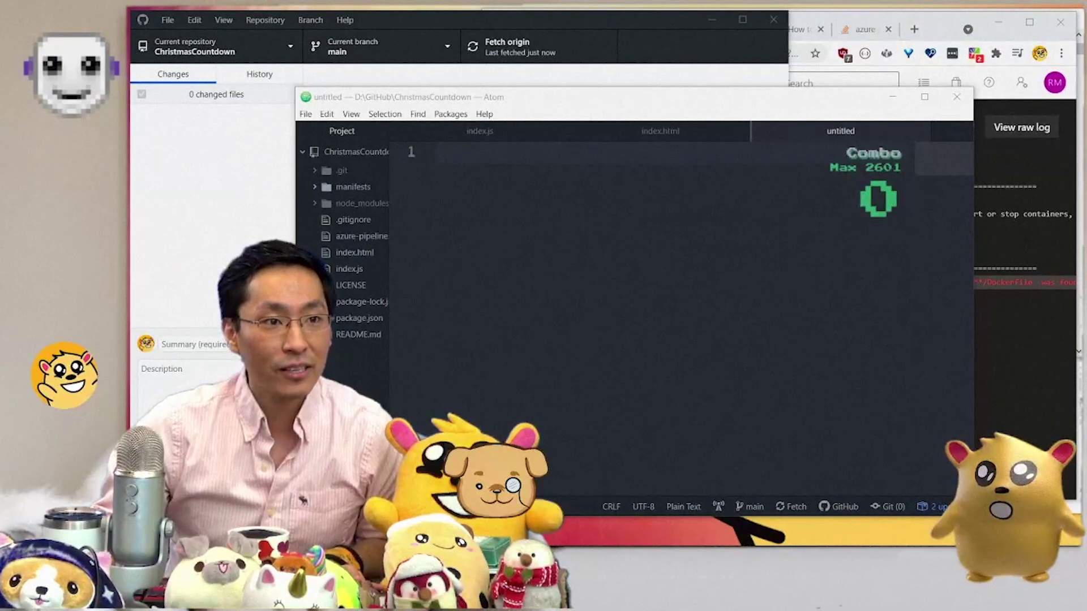
pyautogui.click(631, 360)
pyautogui.hotkey('ctrl', 'v')
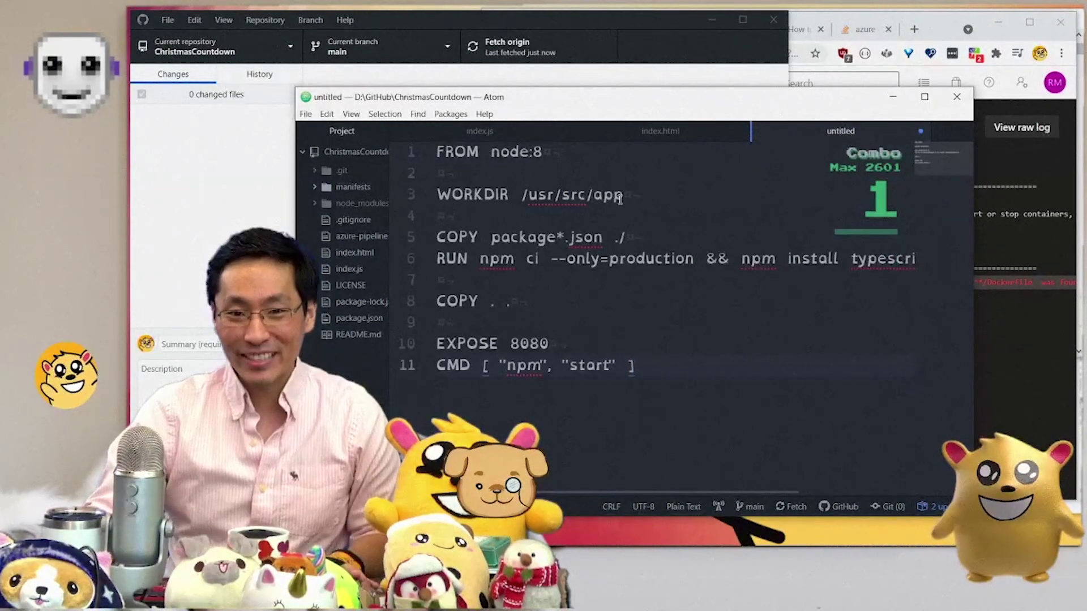
pyautogui.hscroll(3, 713, 299)
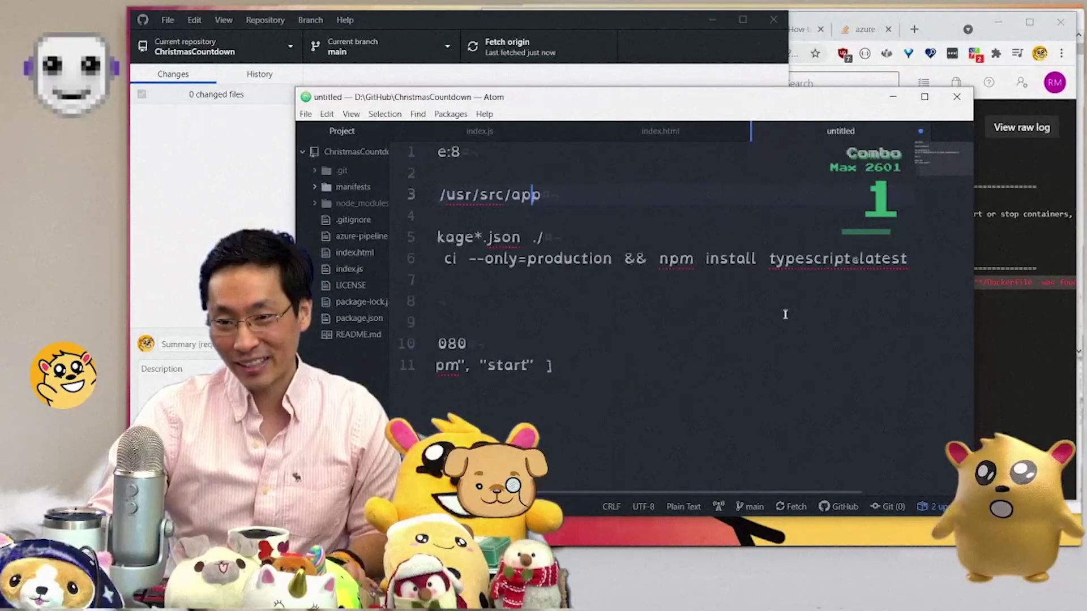
pyautogui.hscroll(2, 785, 294)
pyautogui.hscroll(-5, 785, 294)
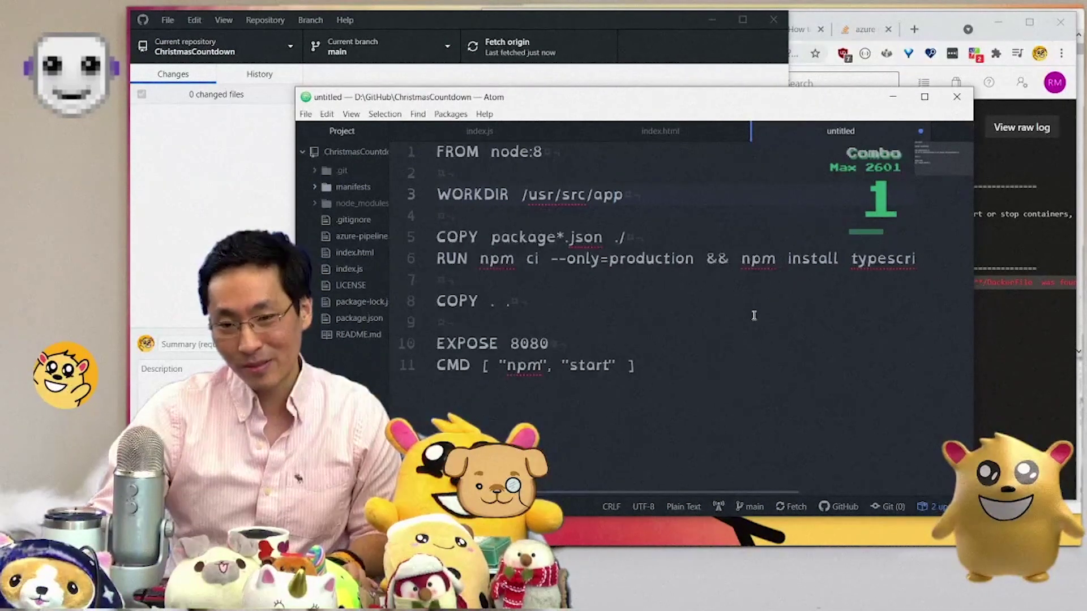
pyautogui.hscroll(3, 739, 272)
pyautogui.moveTo(883, 259); pyautogui.dragTo(560, 259)
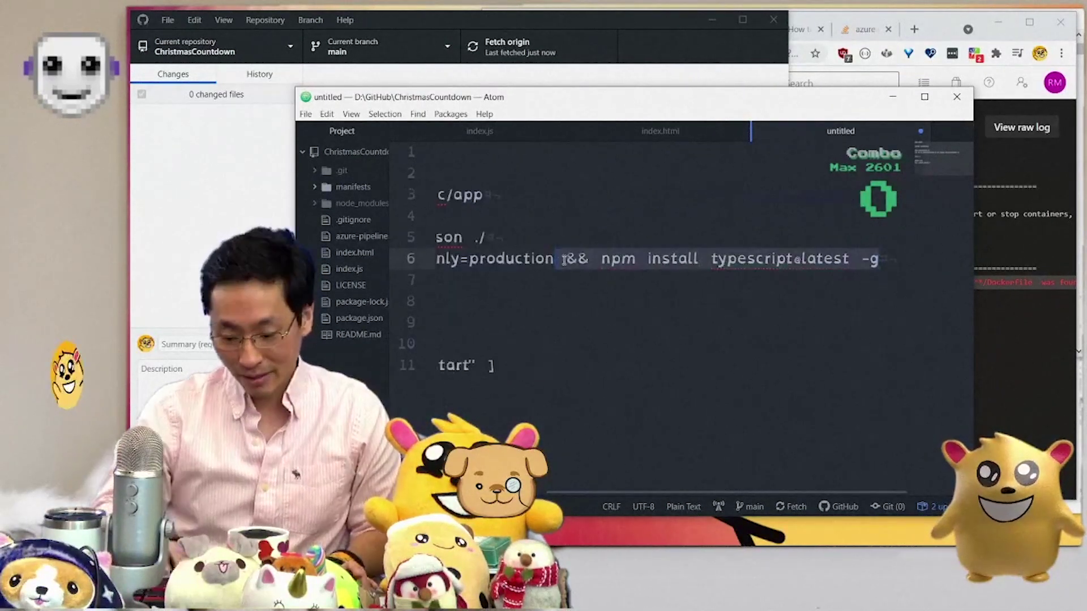
pyautogui.press('BackSpace')
pyautogui.press('Home')
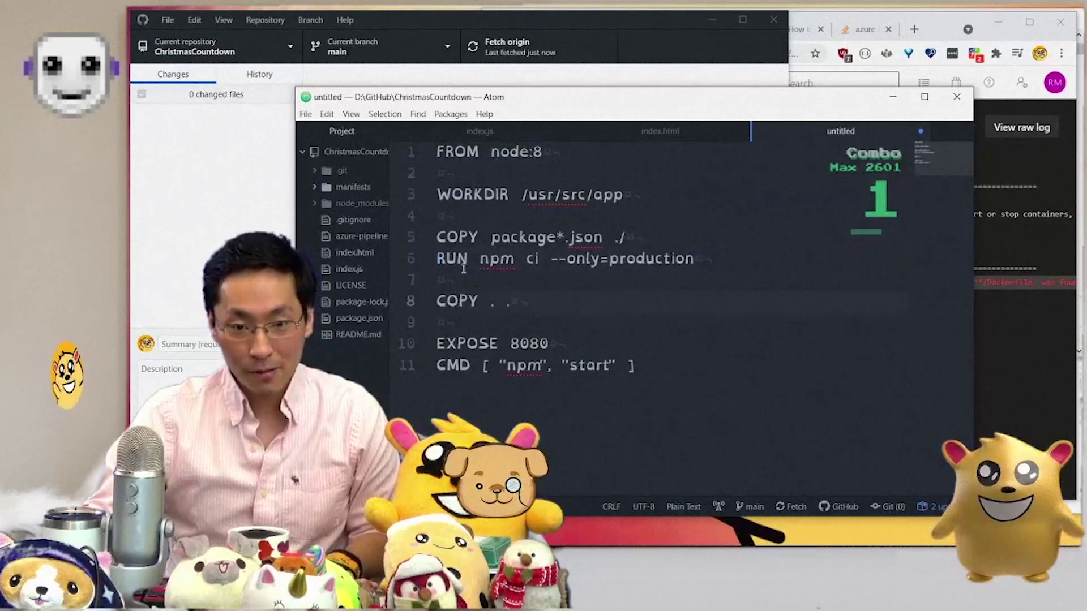
# Save the new file as Dockerfile in the ChristmasCountdown repository.
pyautogui.hotkey('ctrl', 's')
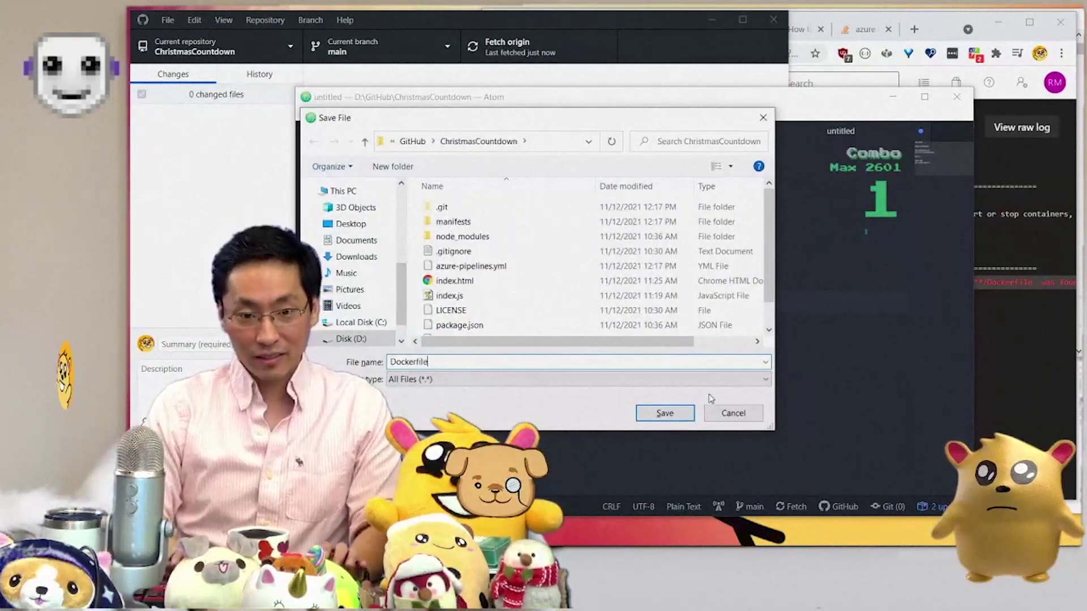
pyautogui.press('Return')
pyautogui.hotkey('alt', 'Tab')
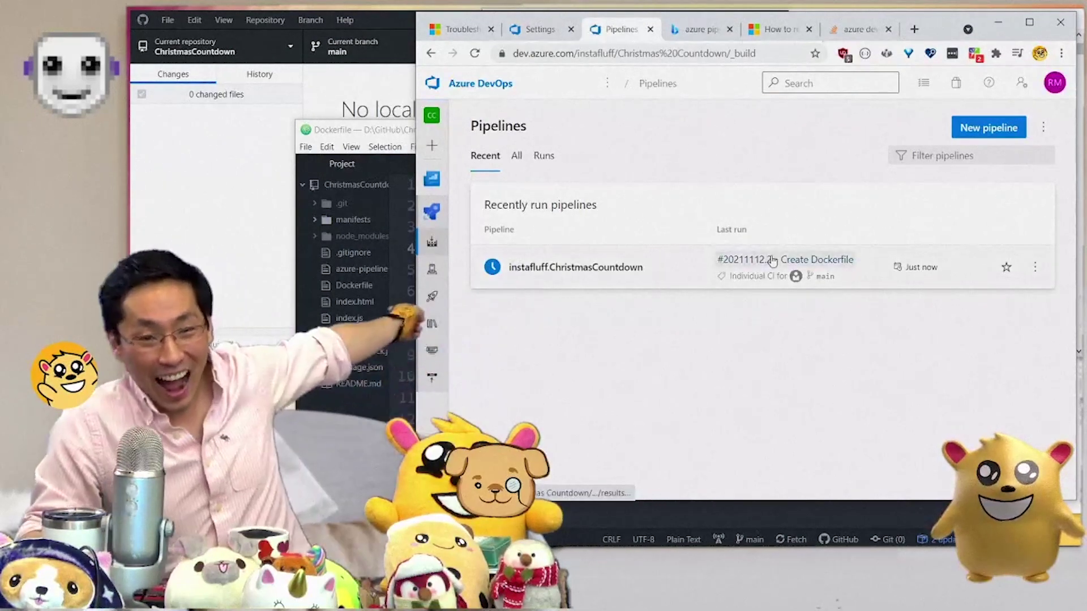
# Open the ChristmasCountdown pipeline's Create Dockerfile run and follow its Build and Deploy job logs.
pyautogui.hotkey('alt', 'Tab')
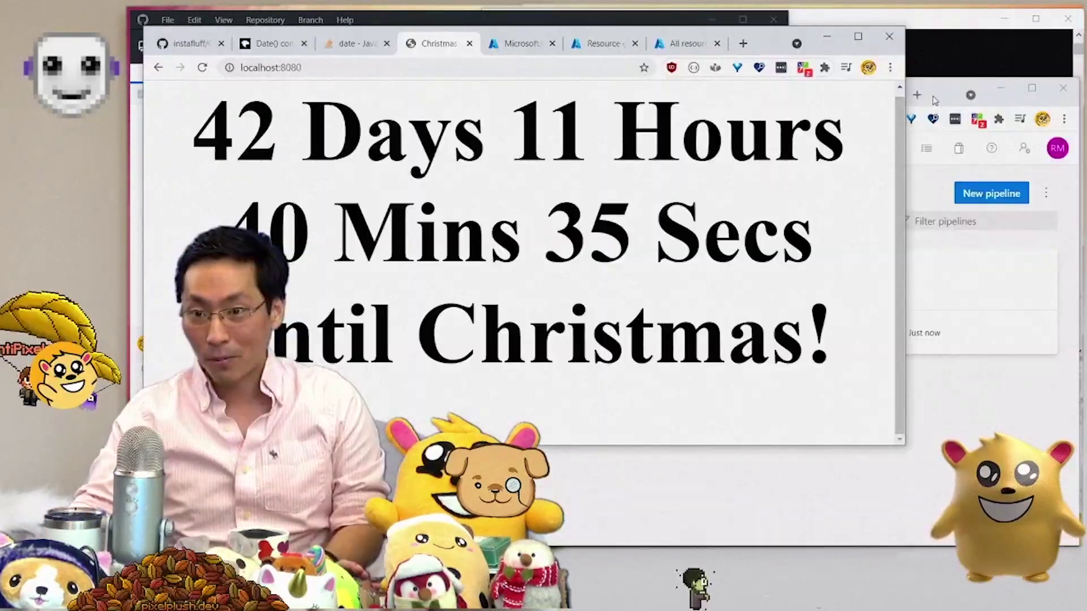
pyautogui.hotkey('alt', 'Tab')
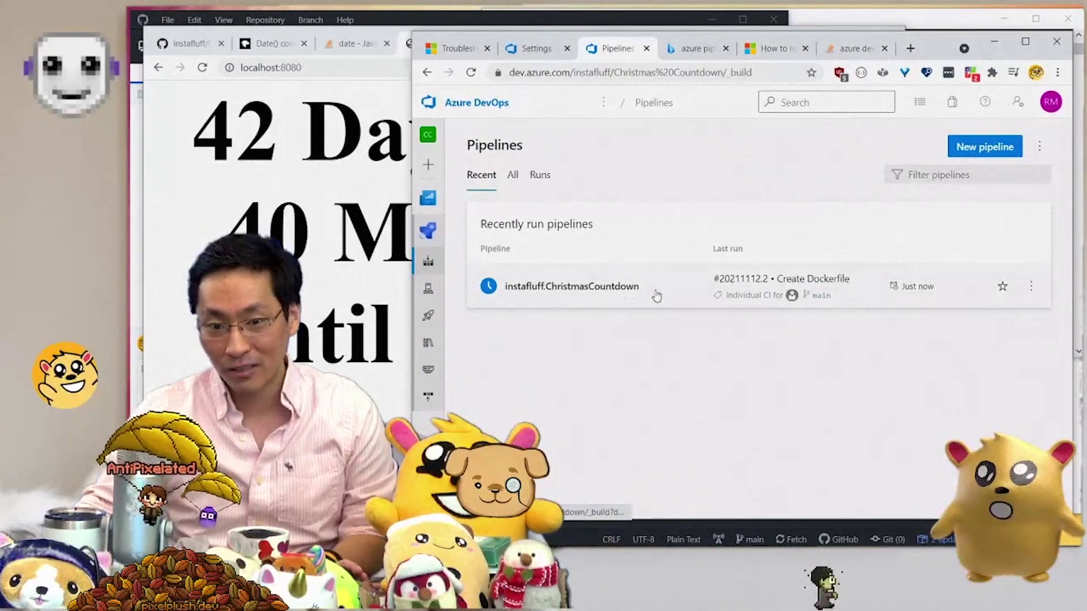
pyautogui.click(655, 300)
pyautogui.click(686, 258)
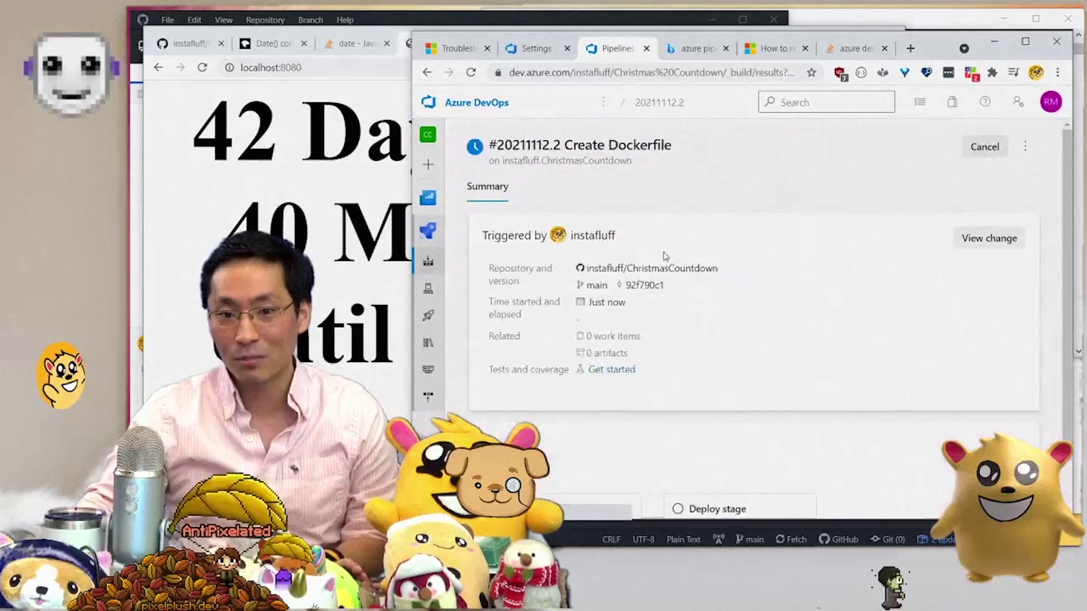
pyautogui.scroll(-1, 688, 340)
pyautogui.click(587, 454)
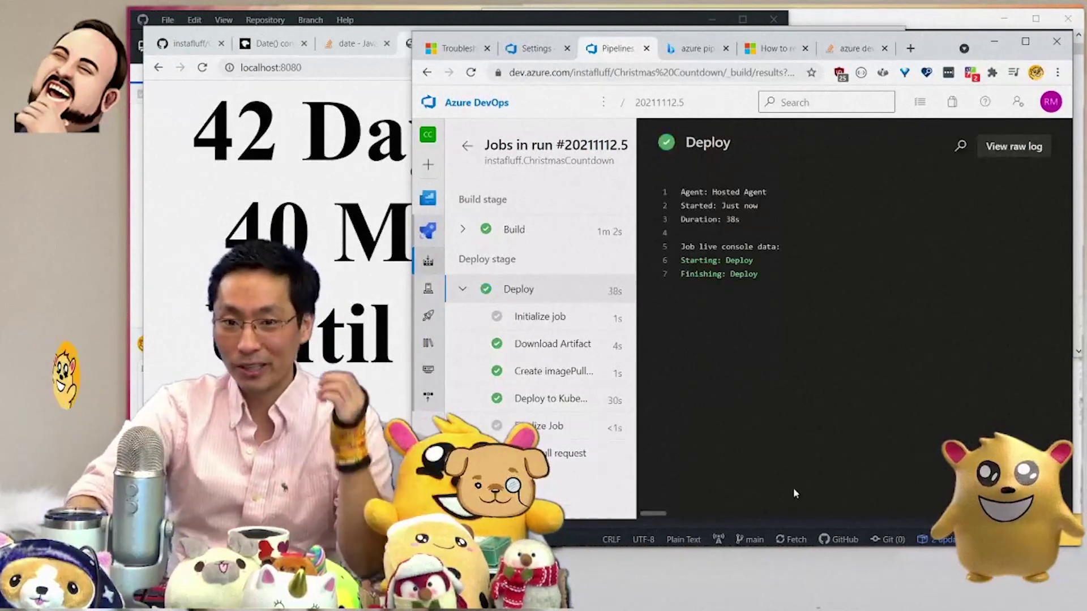
# Go to the instafluffChristmasCountdown environment under Pipelines > Environments.
pyautogui.click(469, 144)
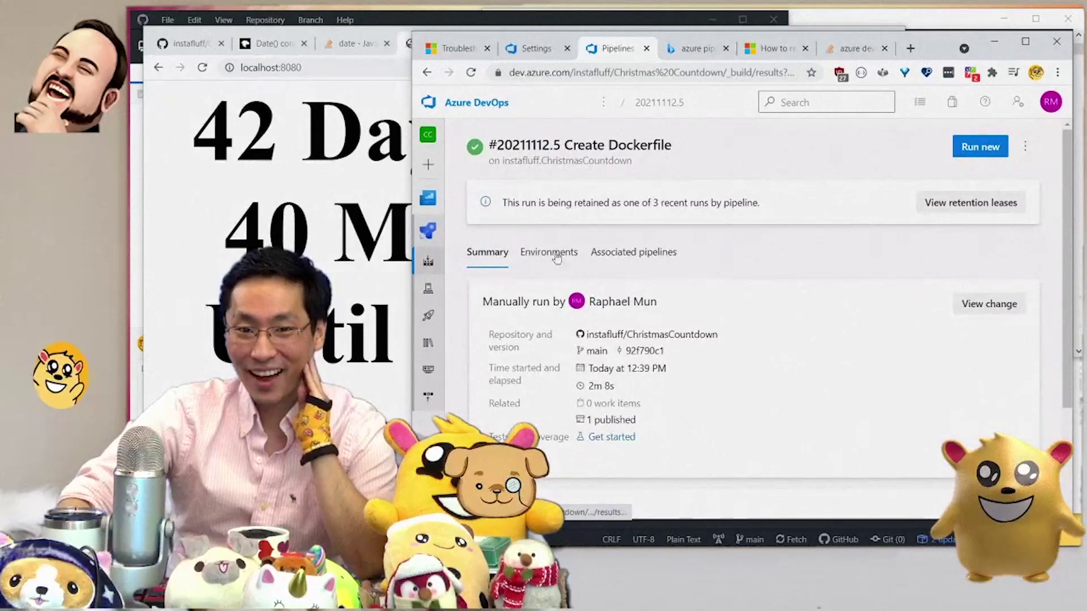
pyautogui.click(429, 263)
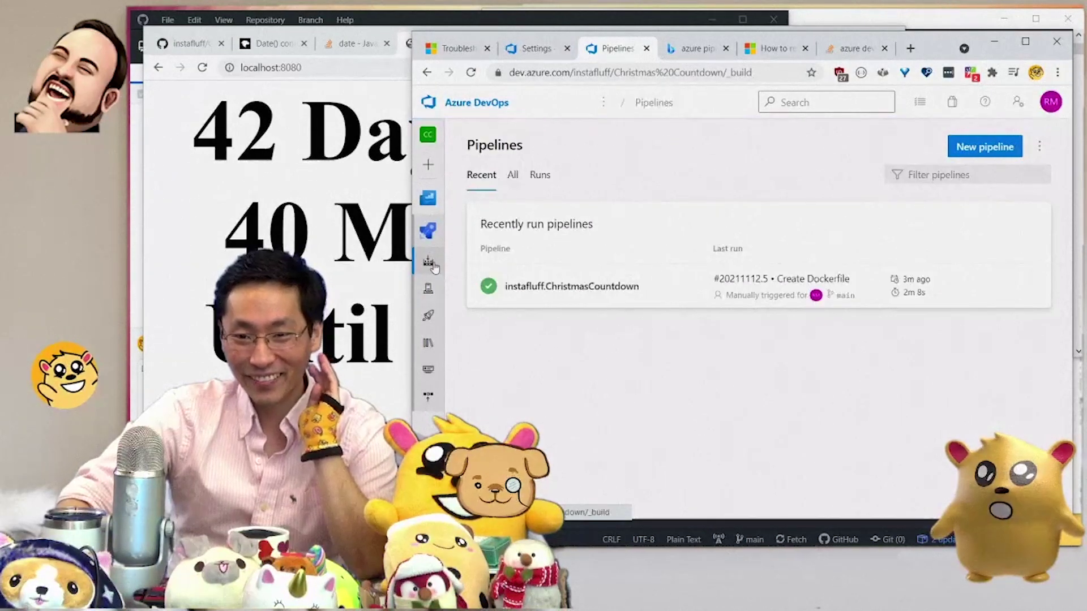
pyautogui.click(429, 289)
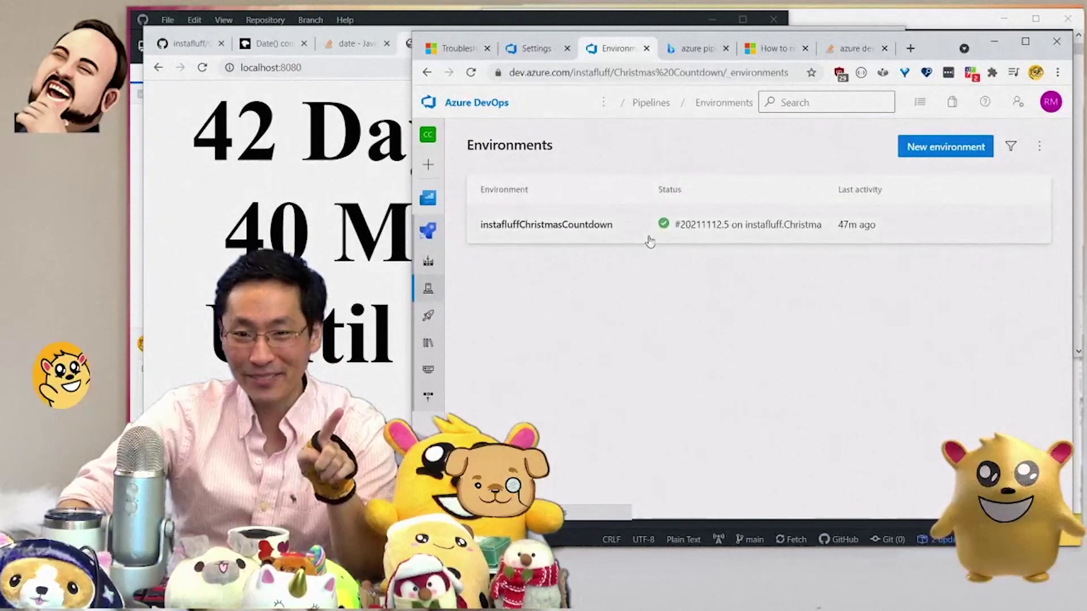
pyautogui.click(609, 226)
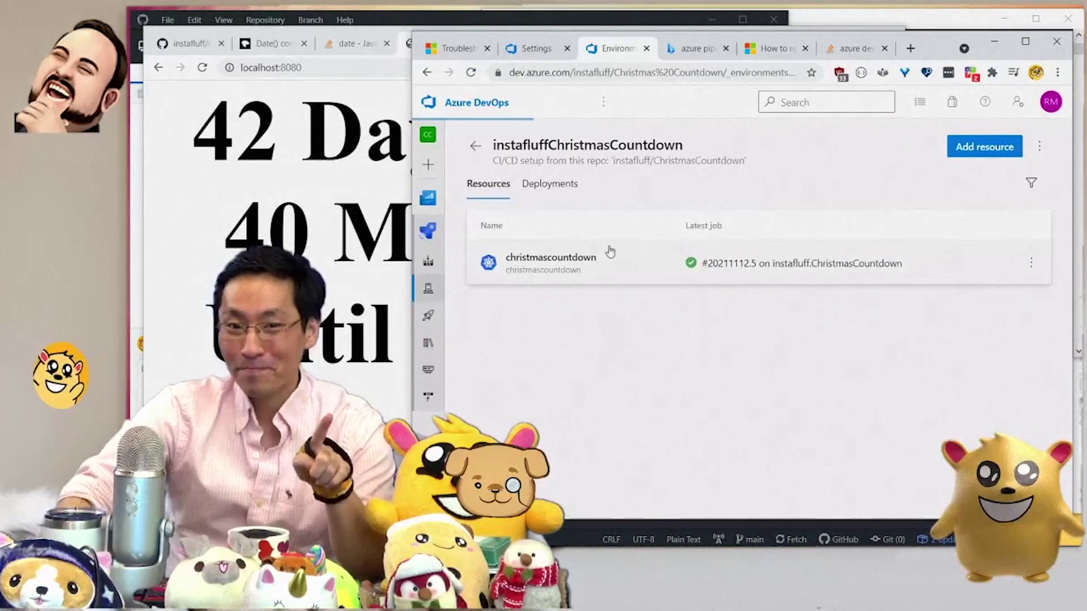
# Inspect the christmascountdown resource and its new ReplicaSet showing 1/1 pods running.
pyautogui.click(612, 249)
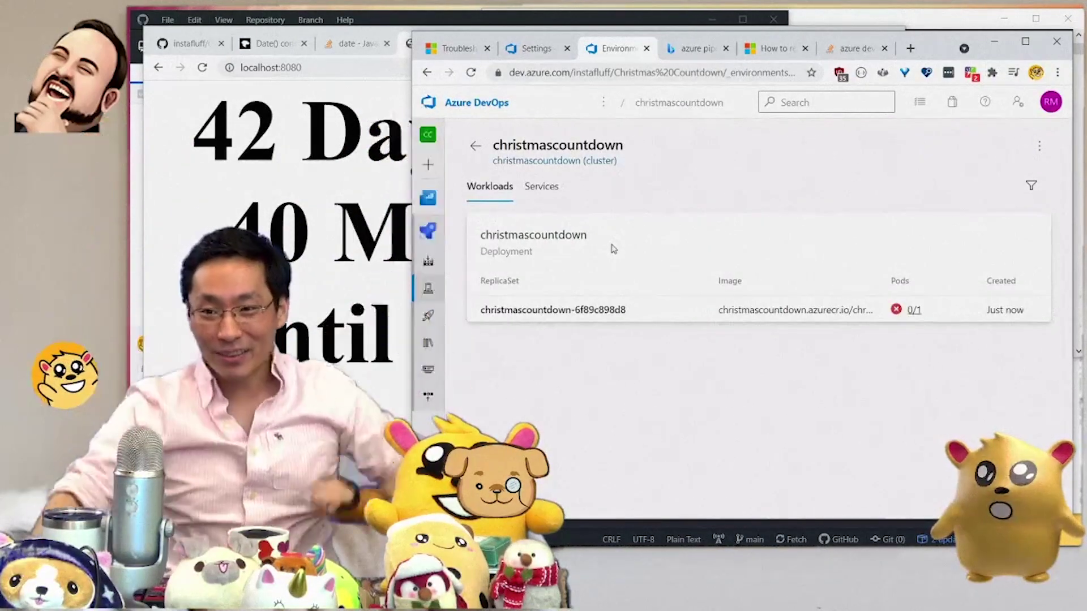
pyautogui.click(645, 312)
pyautogui.hotkey('alt', 'Left')
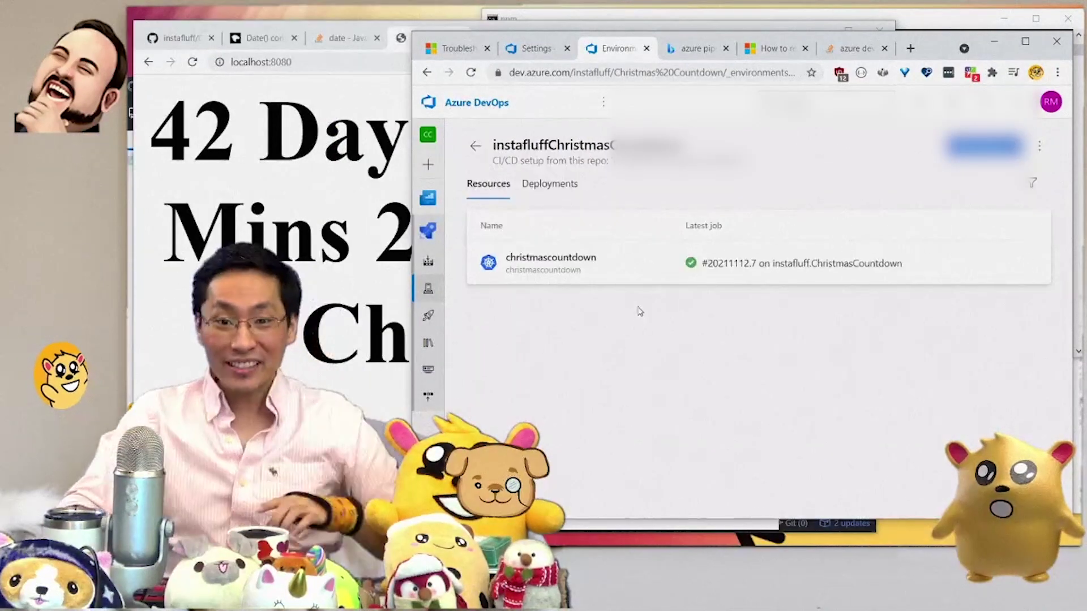
pyautogui.click(625, 267)
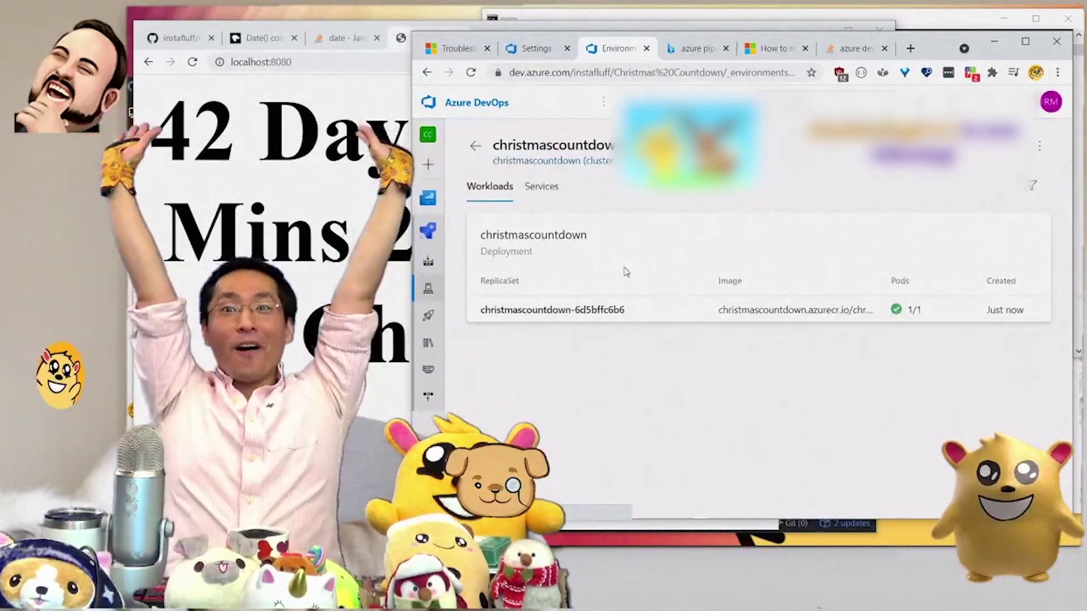
pyautogui.click(637, 314)
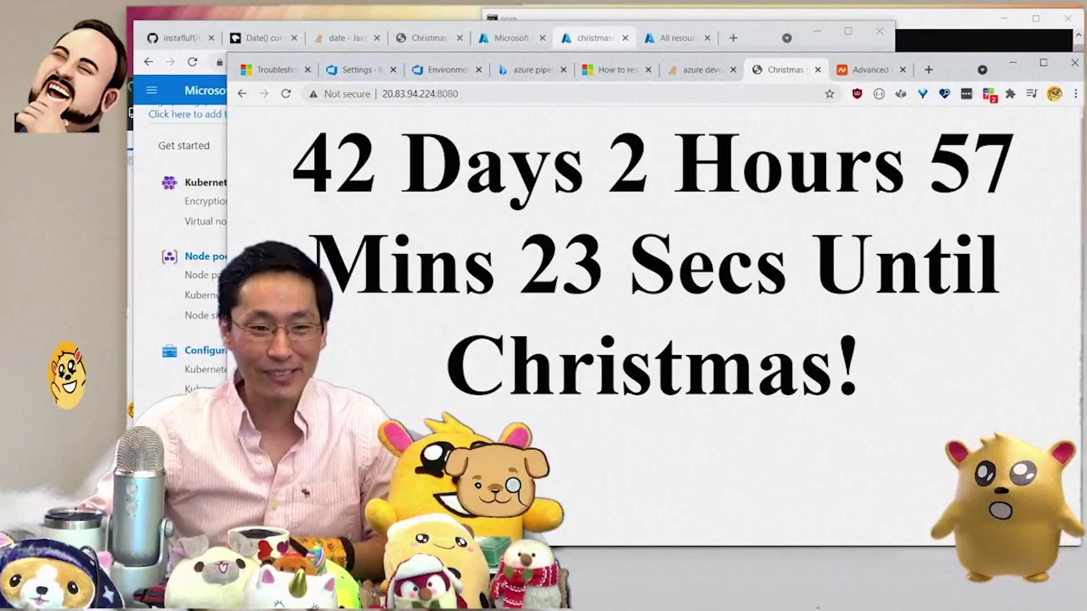
# Review Atom's index.js, the npm terminal, GitHub, localhost and the Azure portal cluster page.
pyautogui.hotkey('alt', 'Tab')
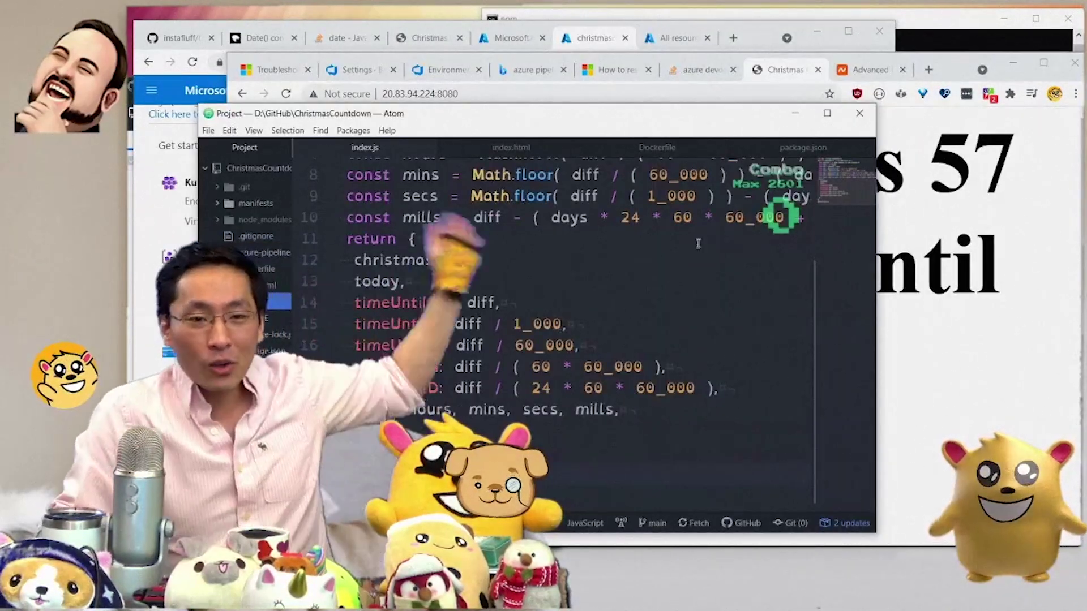
pyautogui.click(925, 29)
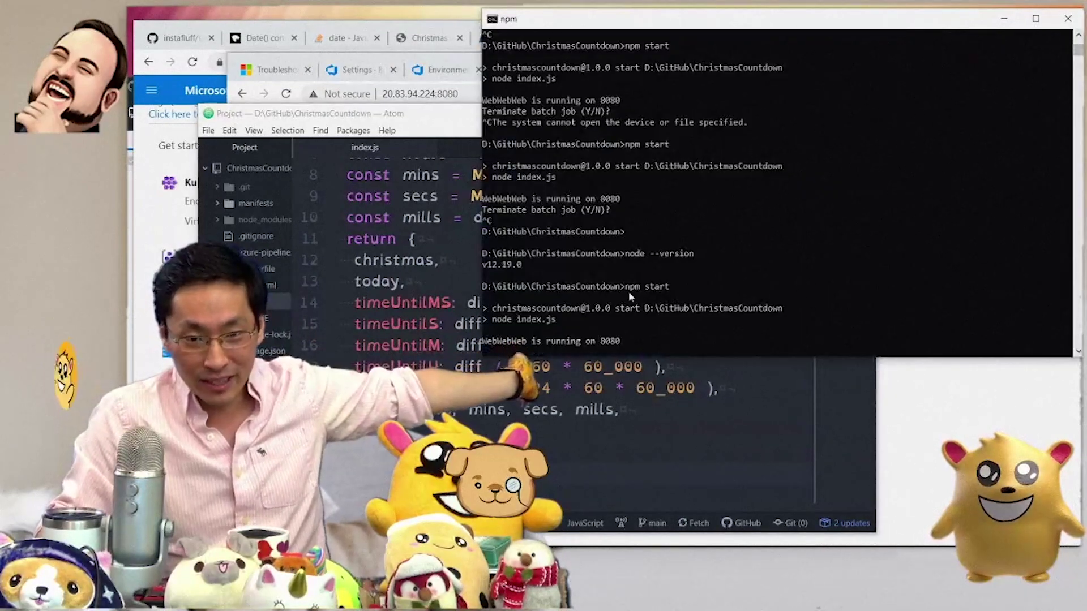
pyautogui.click(443, 45)
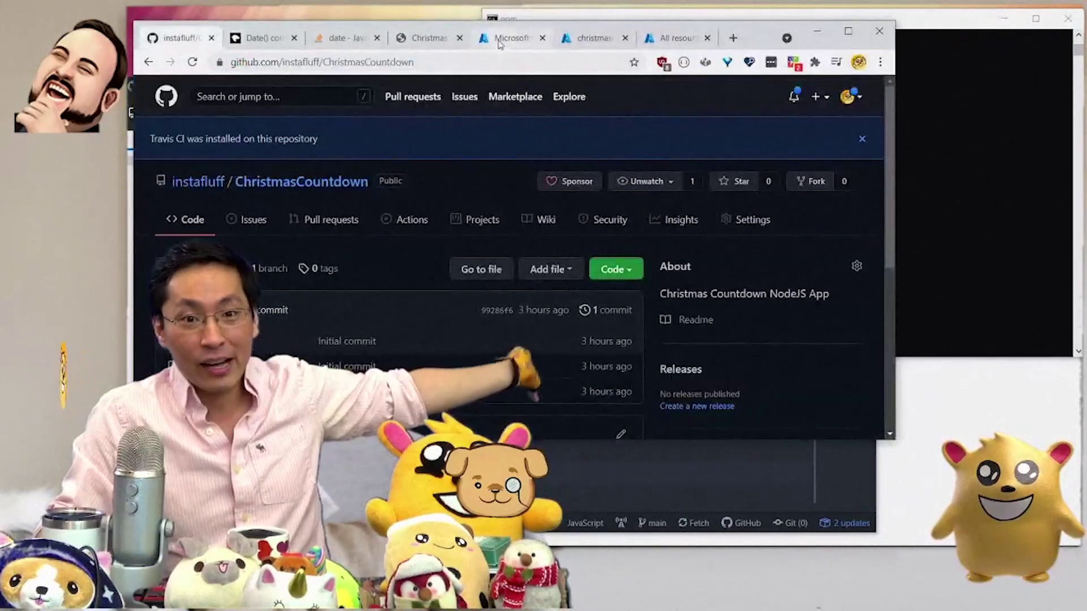
pyautogui.click(442, 44)
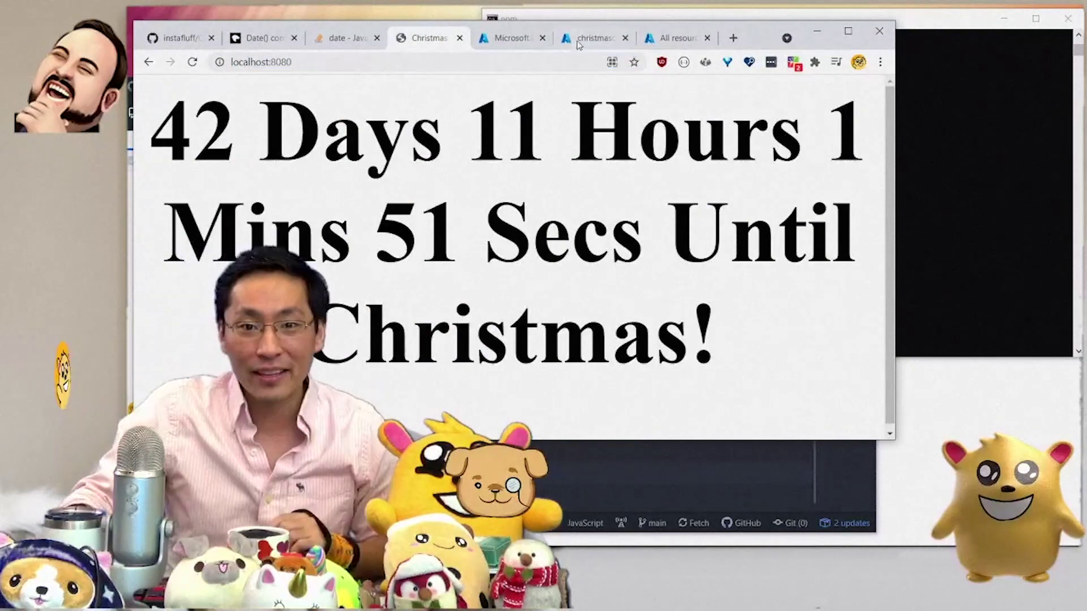
pyautogui.click(578, 44)
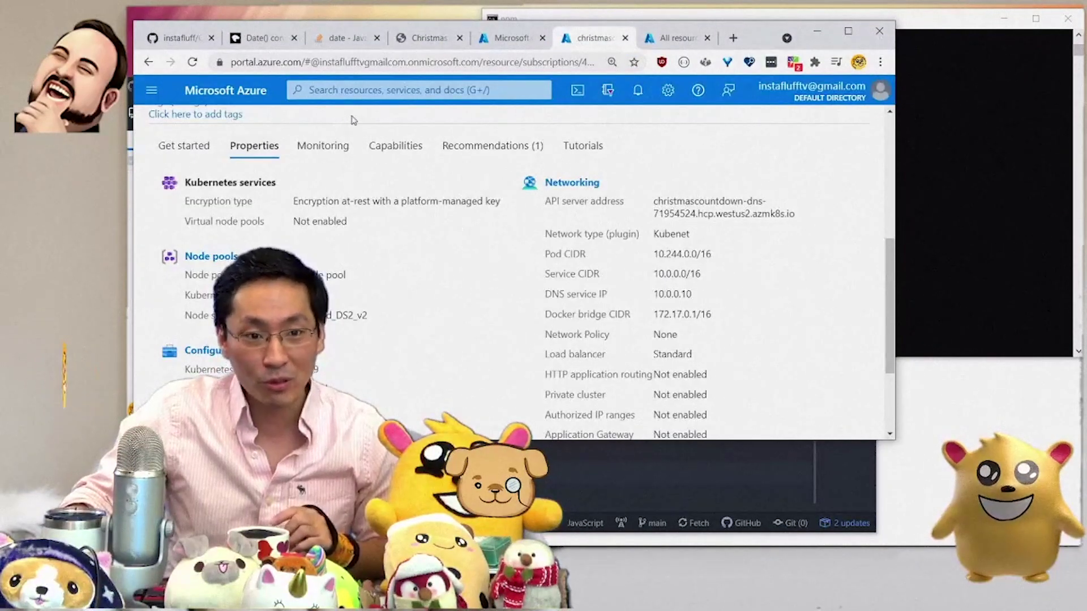
pyautogui.scroll(2, 400, 311)
pyautogui.scroll(3, 401, 326)
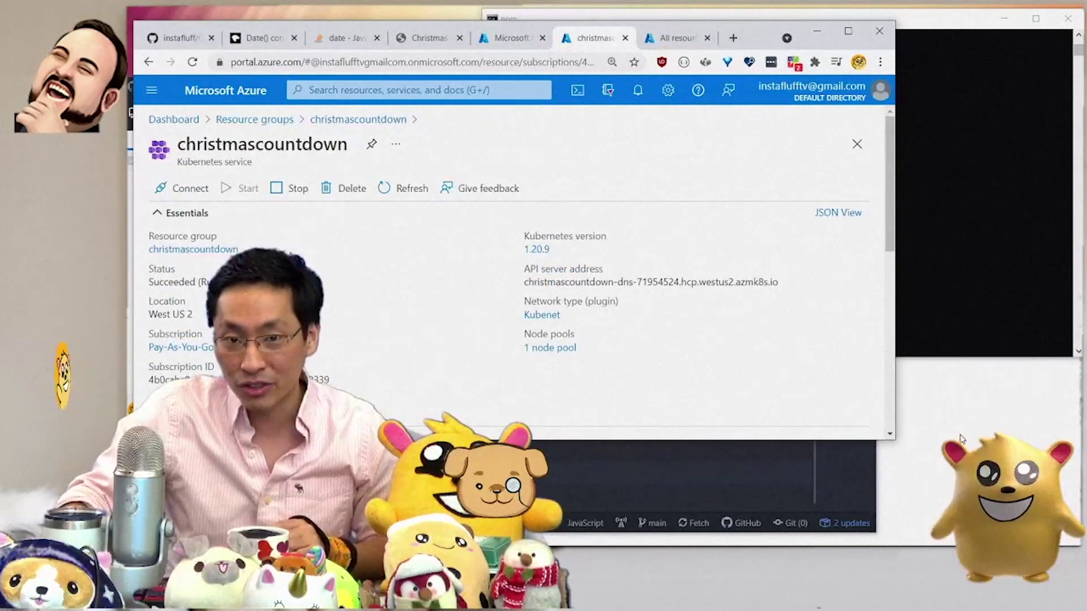
pyautogui.hotkey('alt', 'Tab')
# View the christmascountdown LoadBalancer service at 20.83.94.224:8080 with one running pod.
pyautogui.click(441, 70)
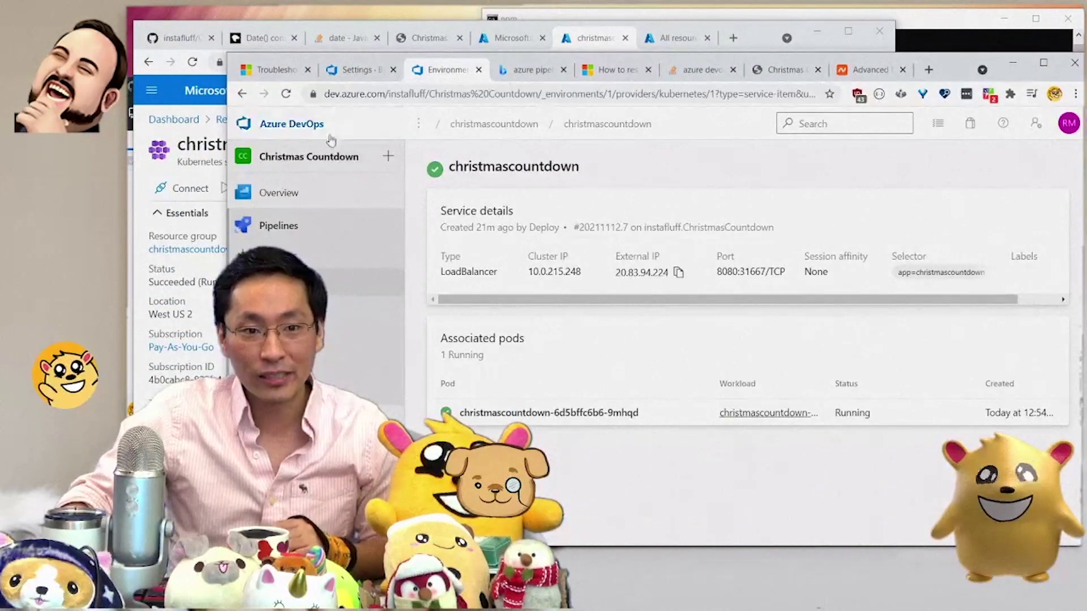